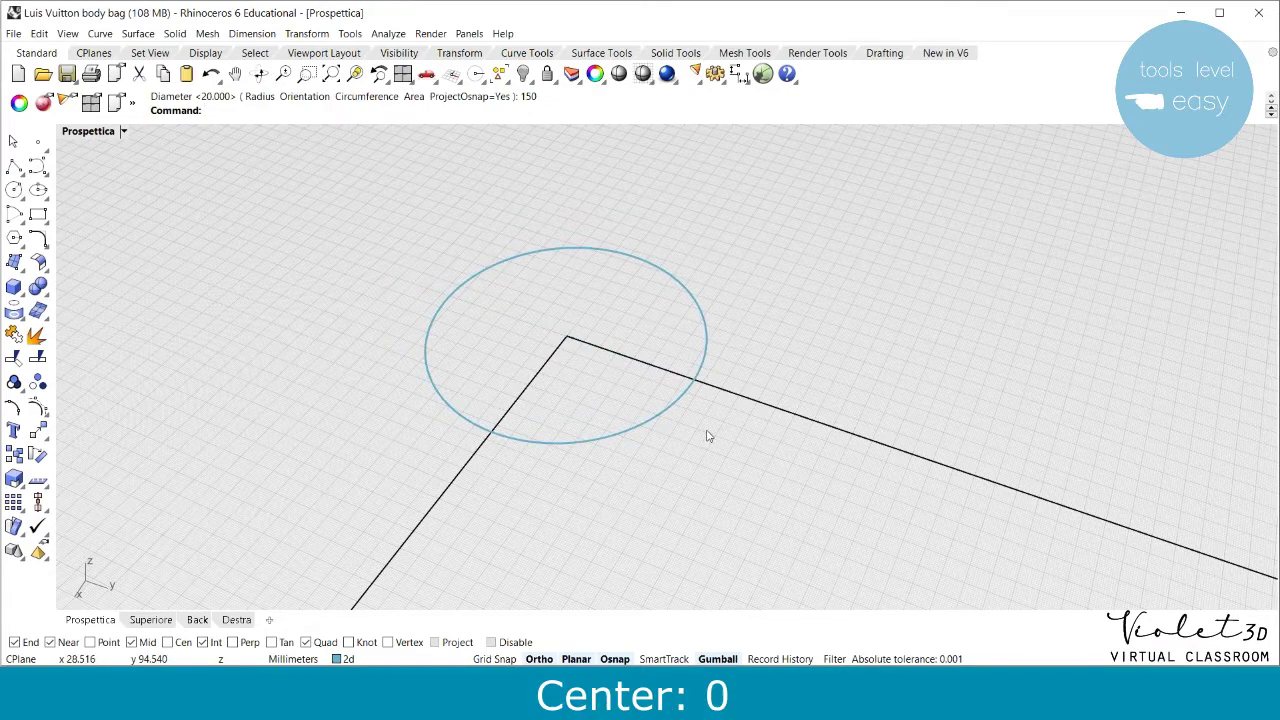
Extrude the 150 mm diameter circle at the origin upward by 180 mm to form the bag body
key(Return)
click(628, 418)
click(565, 318)
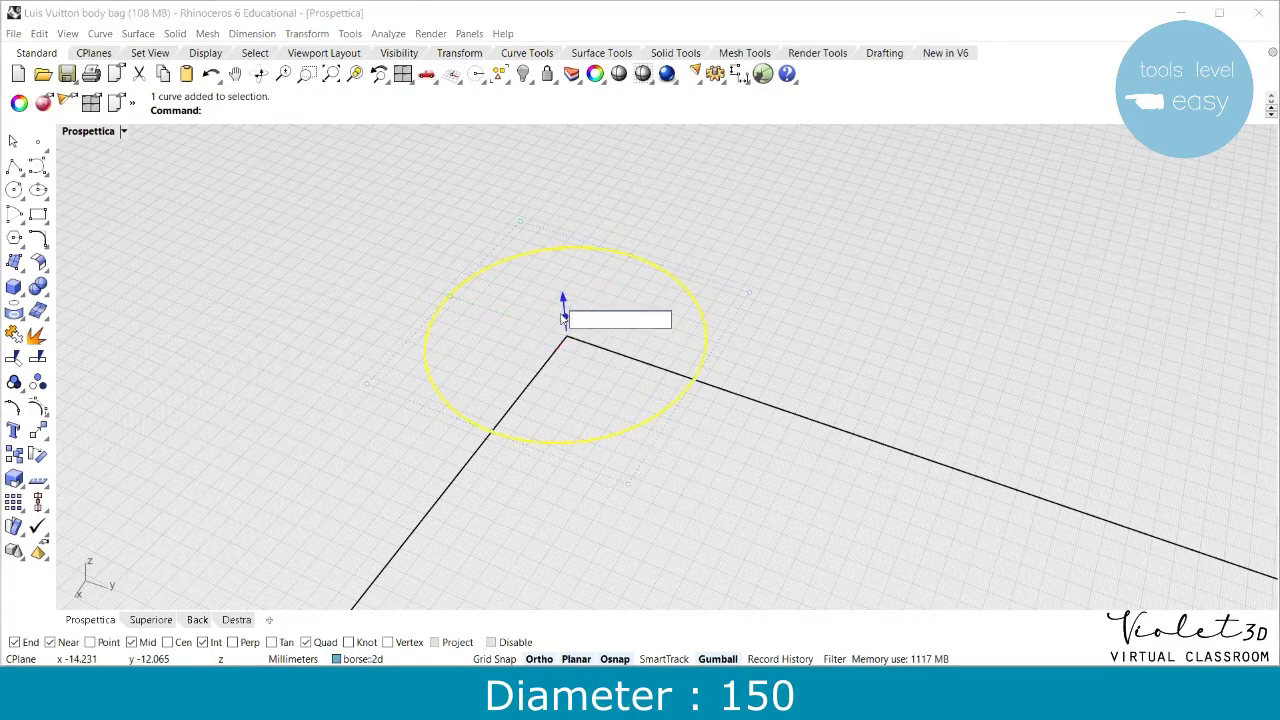
key(Return)
scroll(614, 457, down, 5)
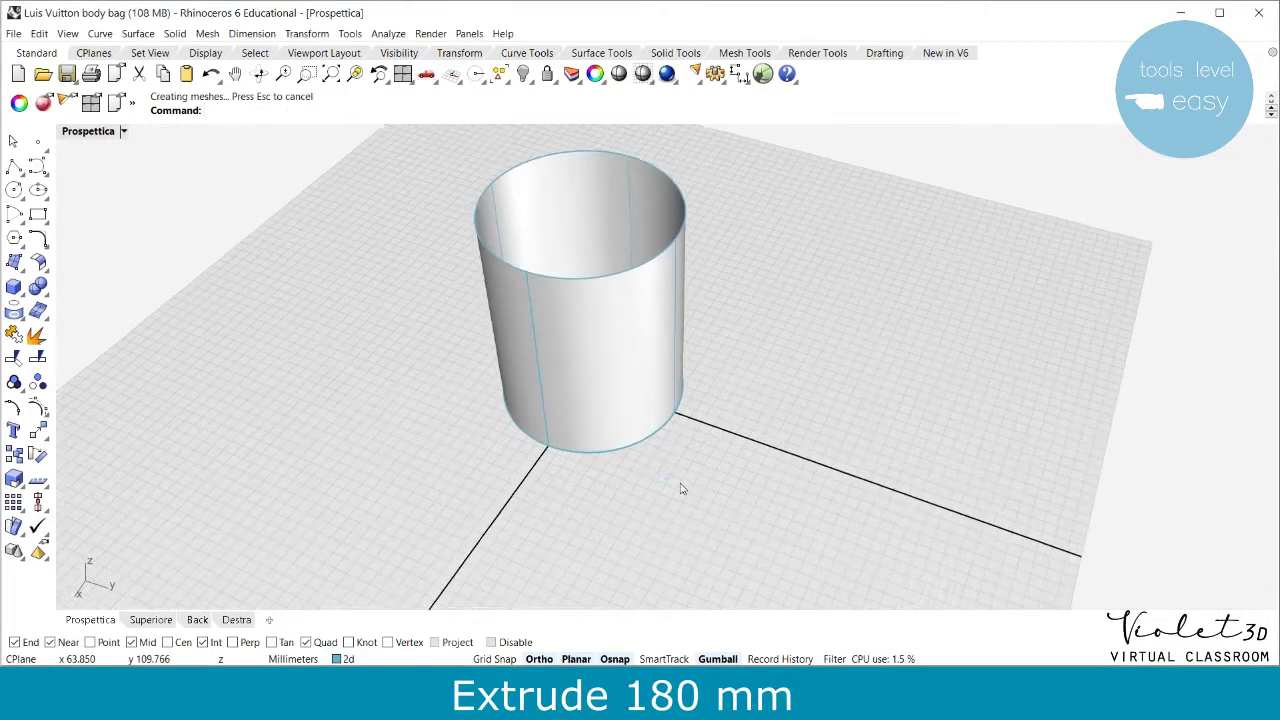
Close the open ends of the extruded cylinder with Cap Planar Holes
right_drag(663, 544, 606, 526)
click(661, 55)
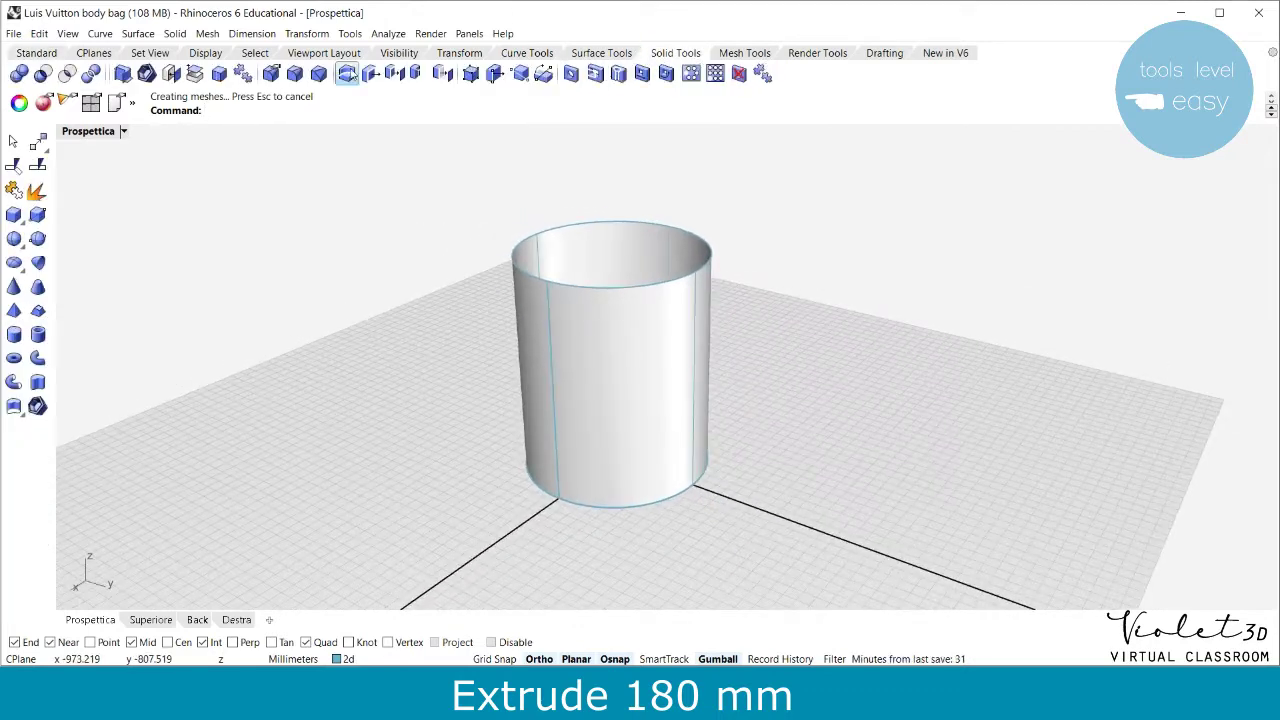
click(650, 300)
key(Return)
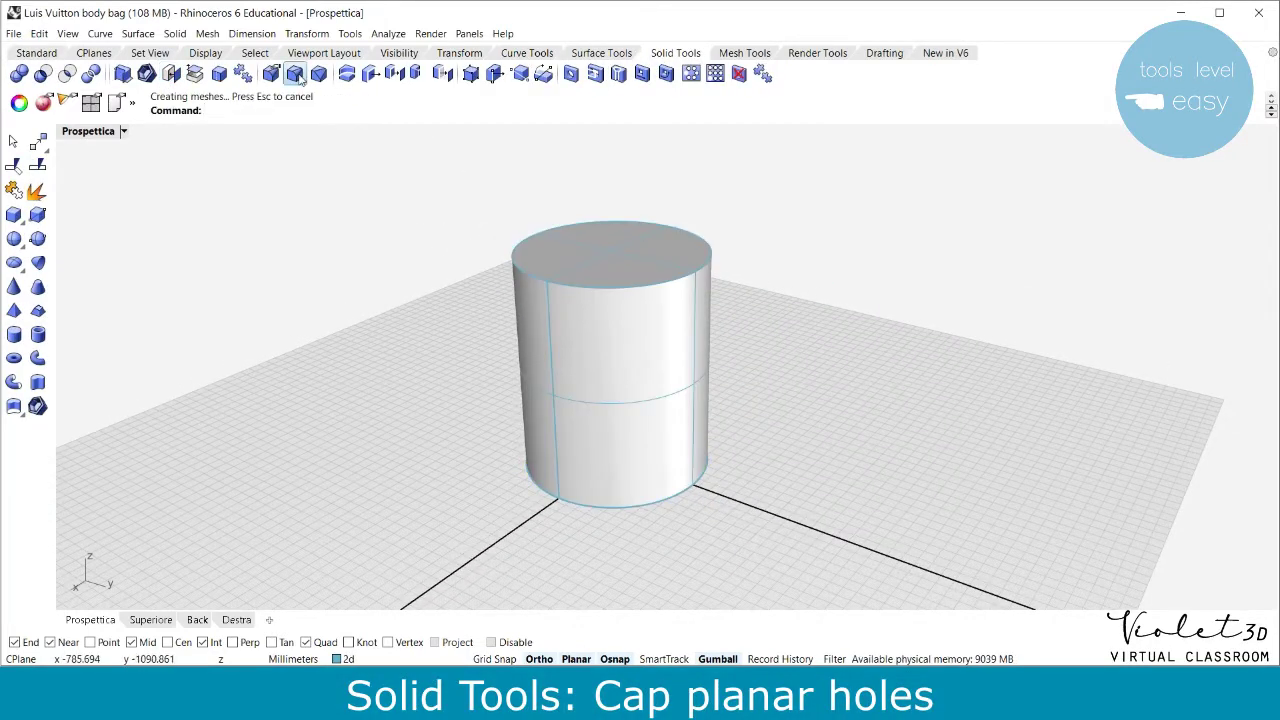
Fillet the circular edges at the top and bottom of the capped cylinder
click(297, 78)
click(672, 283)
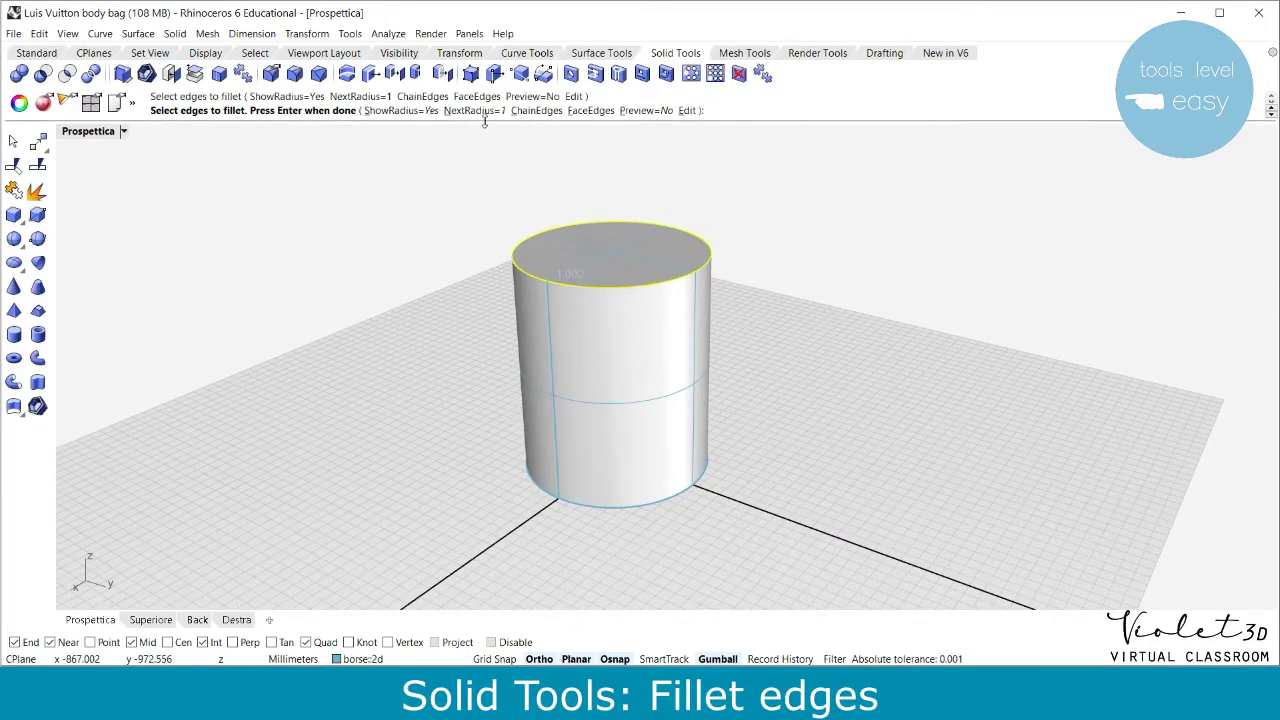
click(463, 96)
text(5)
key(Return)
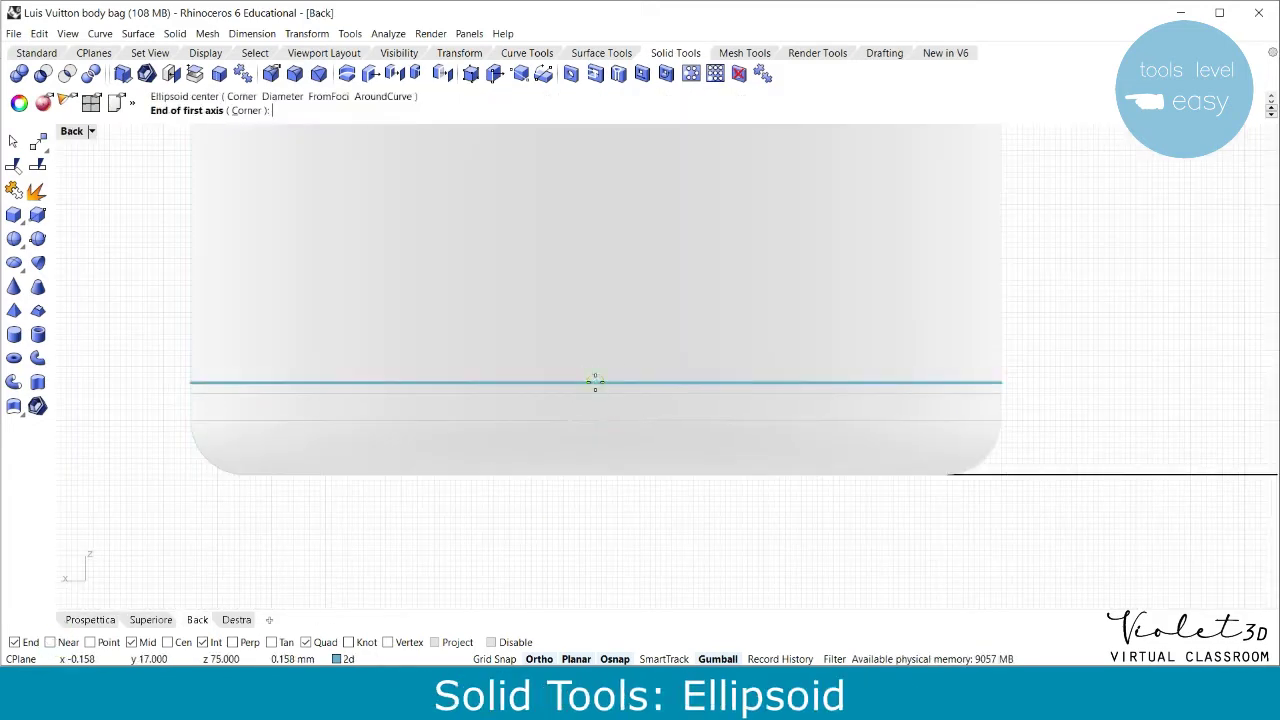
Create an ellipsoid stitch about 2.2 mm long and 0.65 mm high, centred on the body's lower seam circle at height 17 mm
click(583, 383)
click(583, 383)
scroll(596, 380, up, 10)
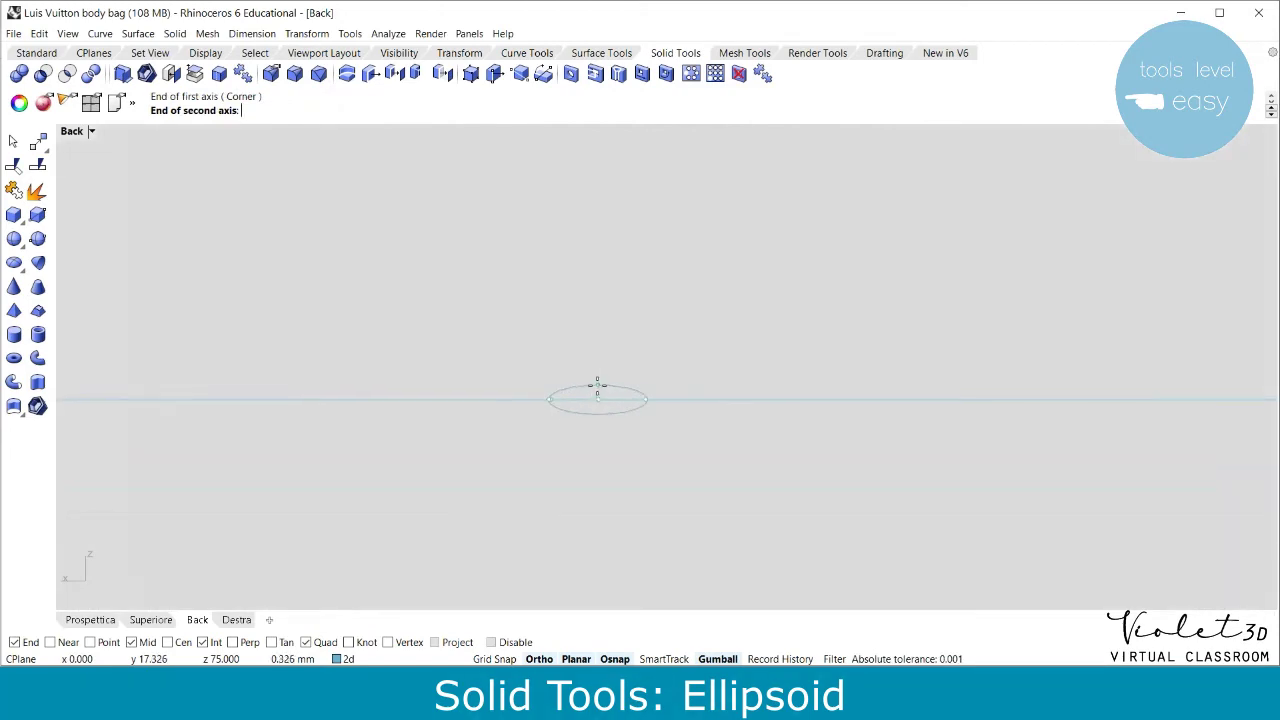
double_click(75, 132)
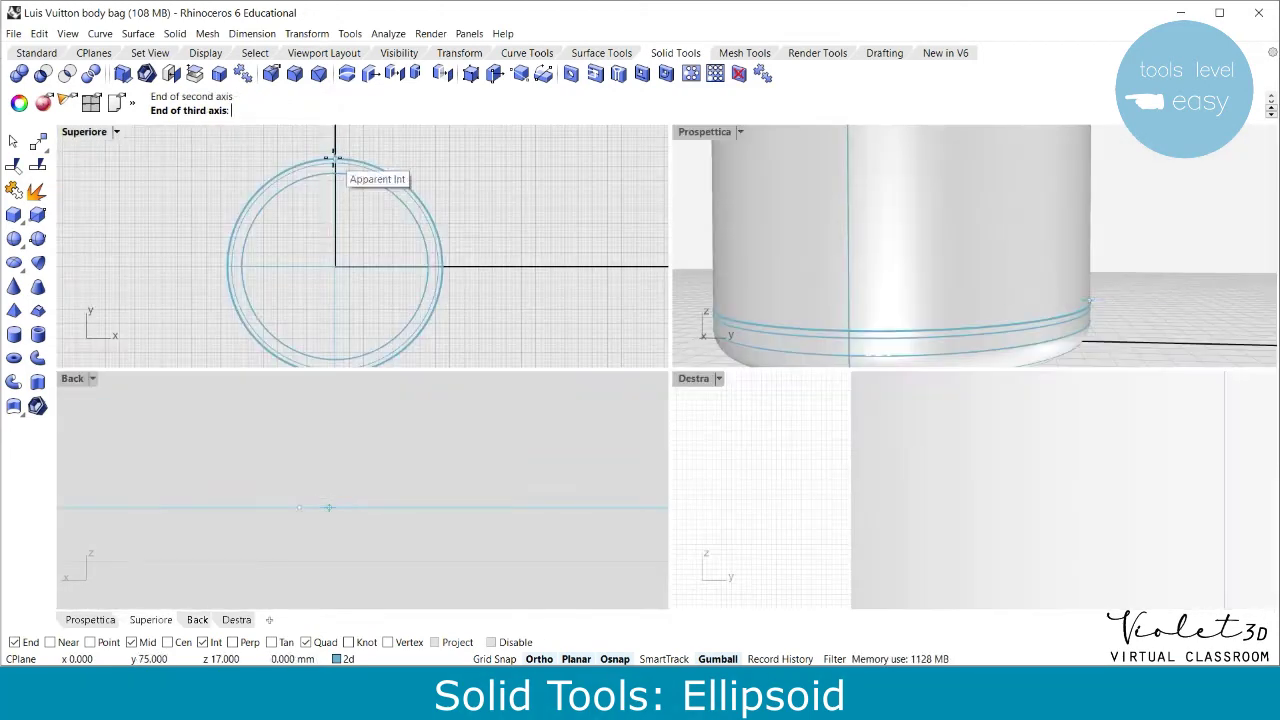
scroll(334, 194, up, 5)
click(334, 206)
Polar array the ellipsoid stitch around the origin with 200 items over a full 360 degrees
scroll(368, 520, down, 6)
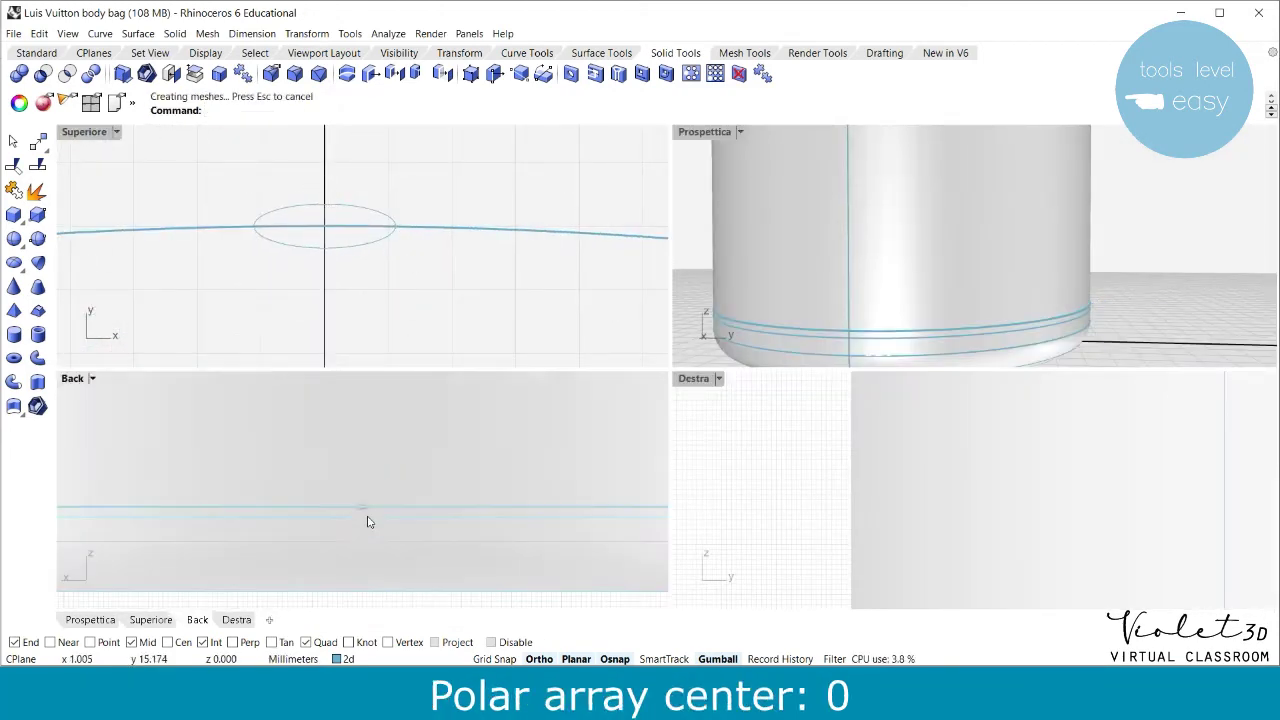
scroll(388, 210, down, 15)
scroll(385, 209, up, 3)
drag(349, 181, 407, 236)
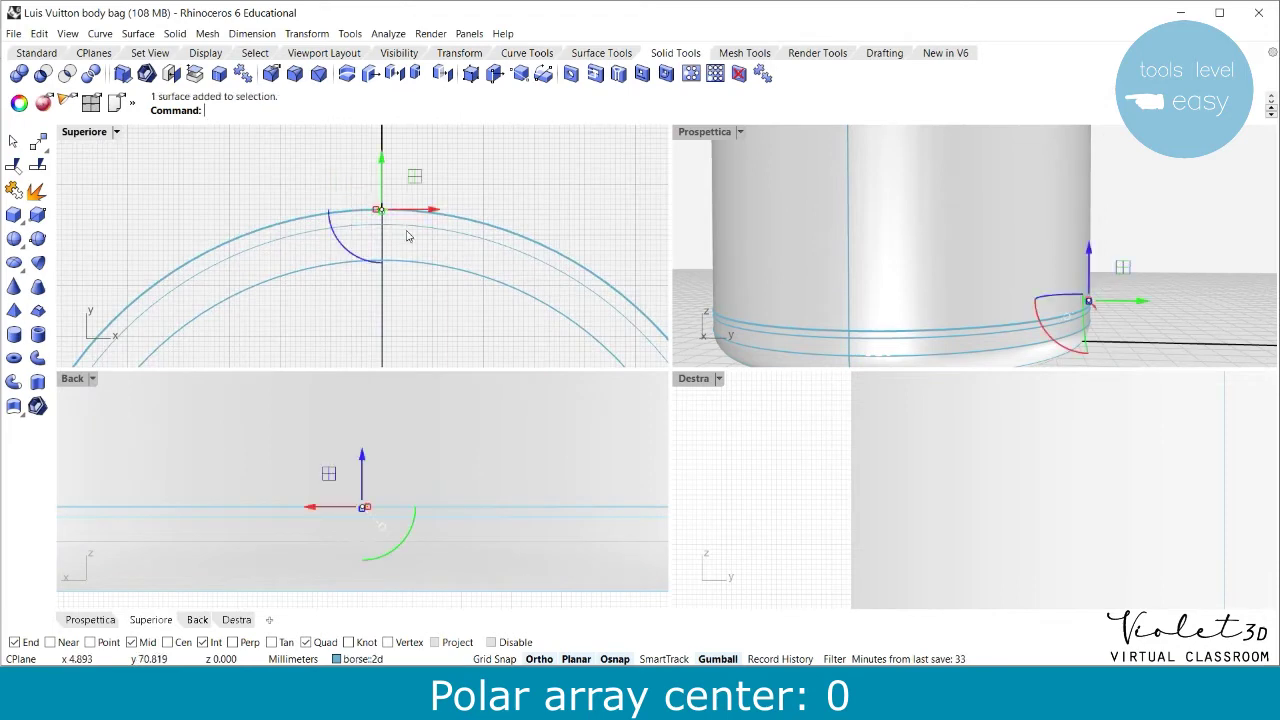
click(462, 53)
click(331, 74)
scroll(331, 162, down, 4)
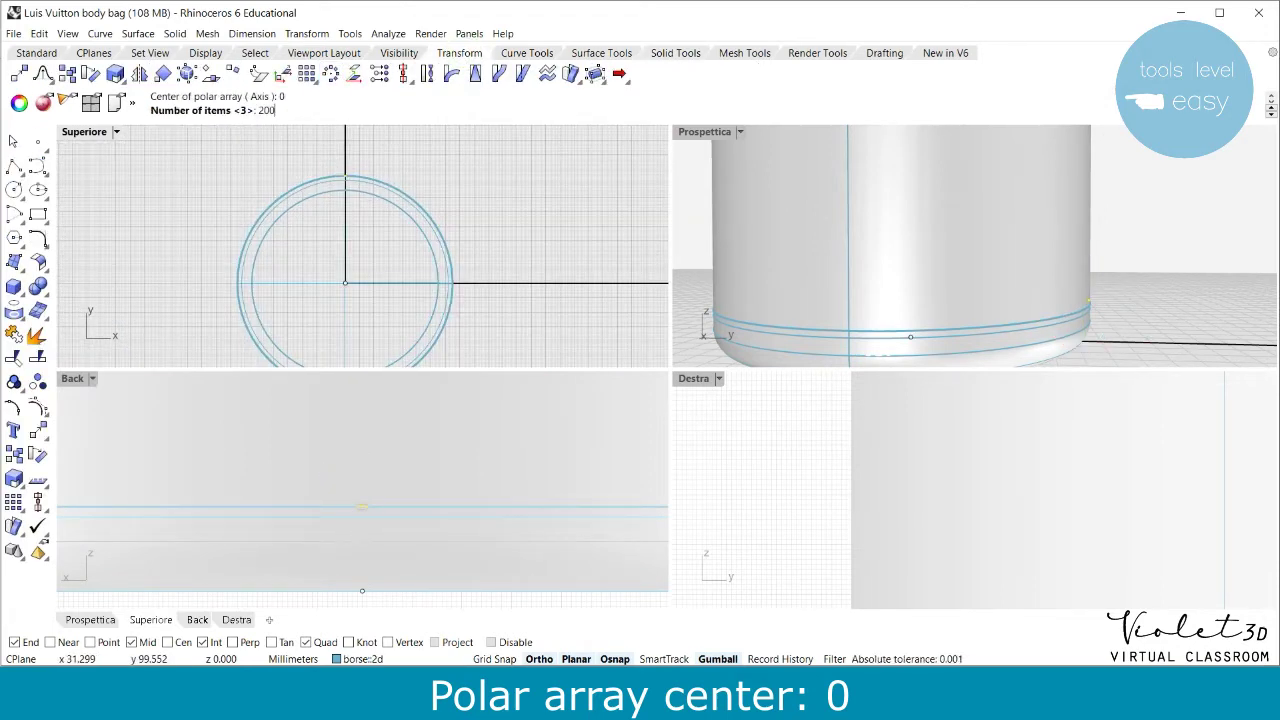
key(Return)
key(Return)
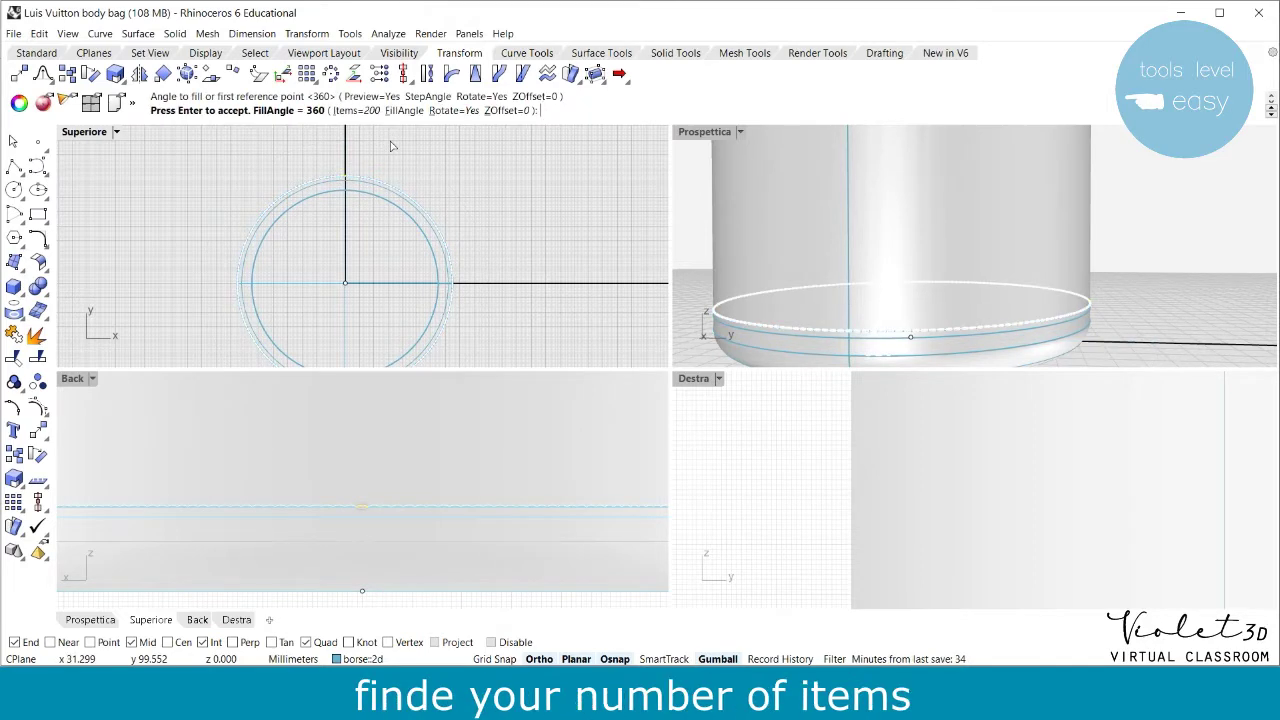
key(Return)
Copy the seam circle a short distance upward, just above the row of stitches
double_click(705, 132)
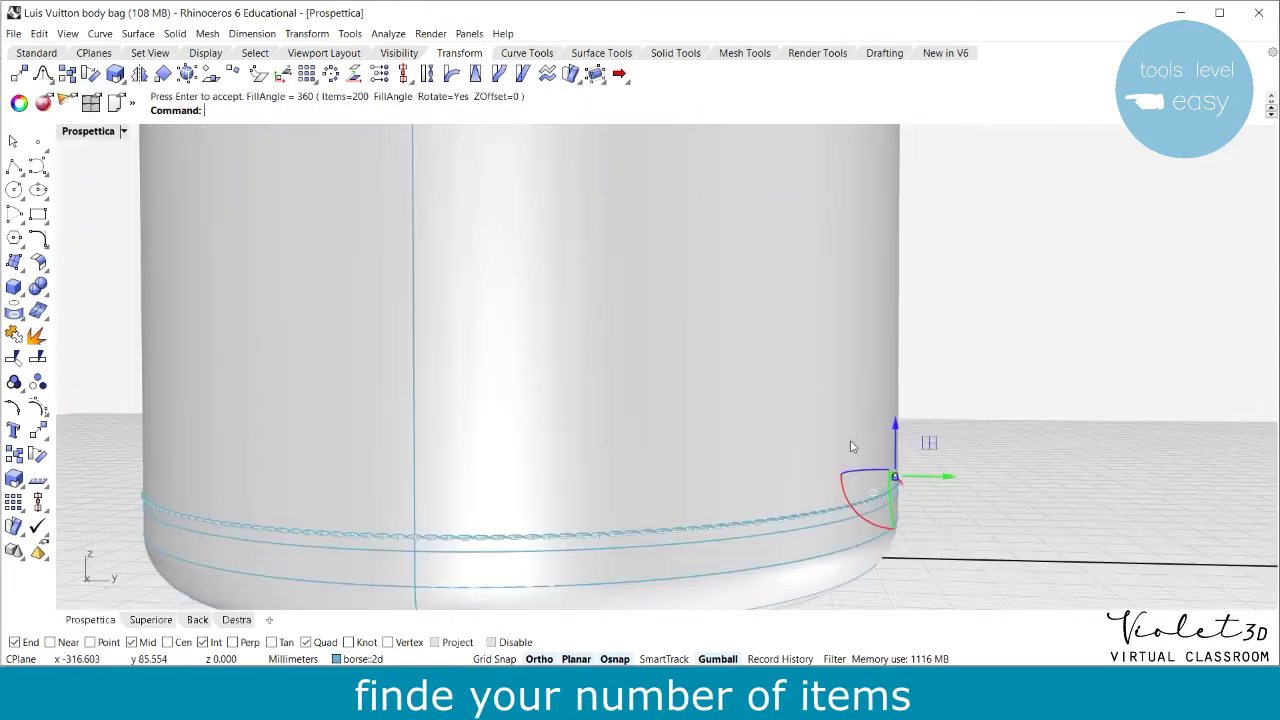
right_drag(852, 446, 852, 529)
scroll(865, 578, up, 3)
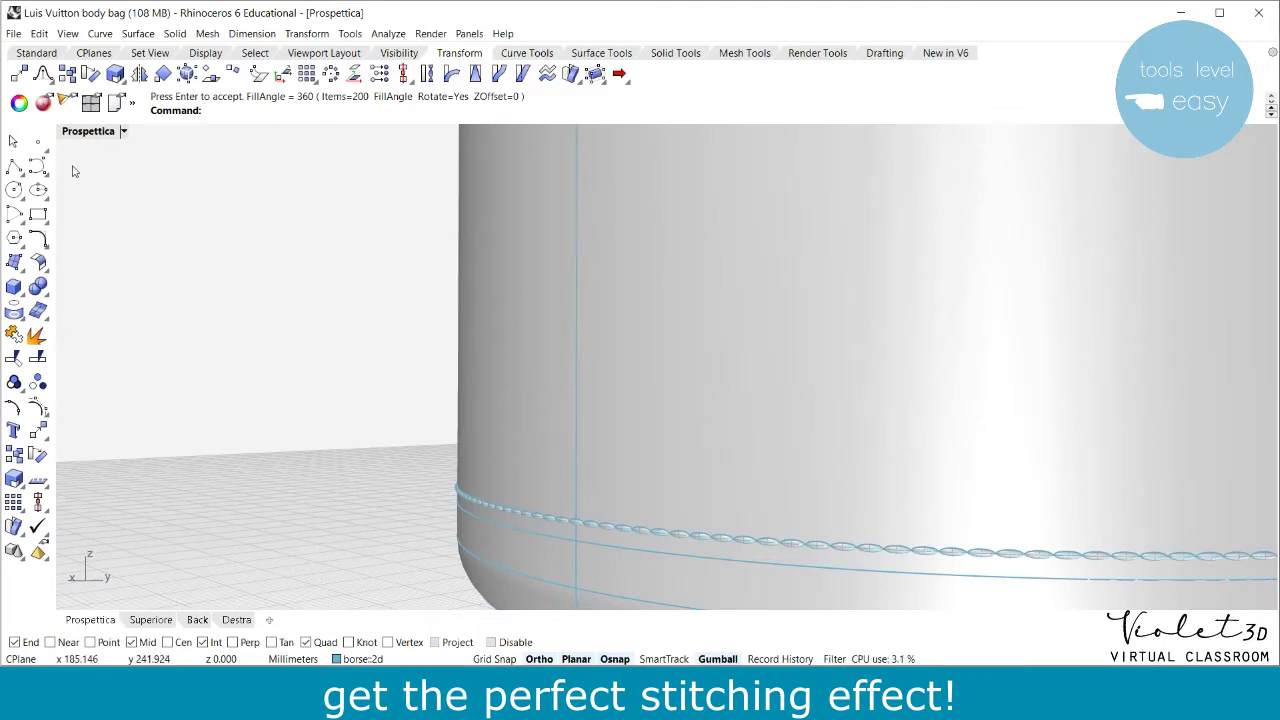
scroll(223, 251, down, 3)
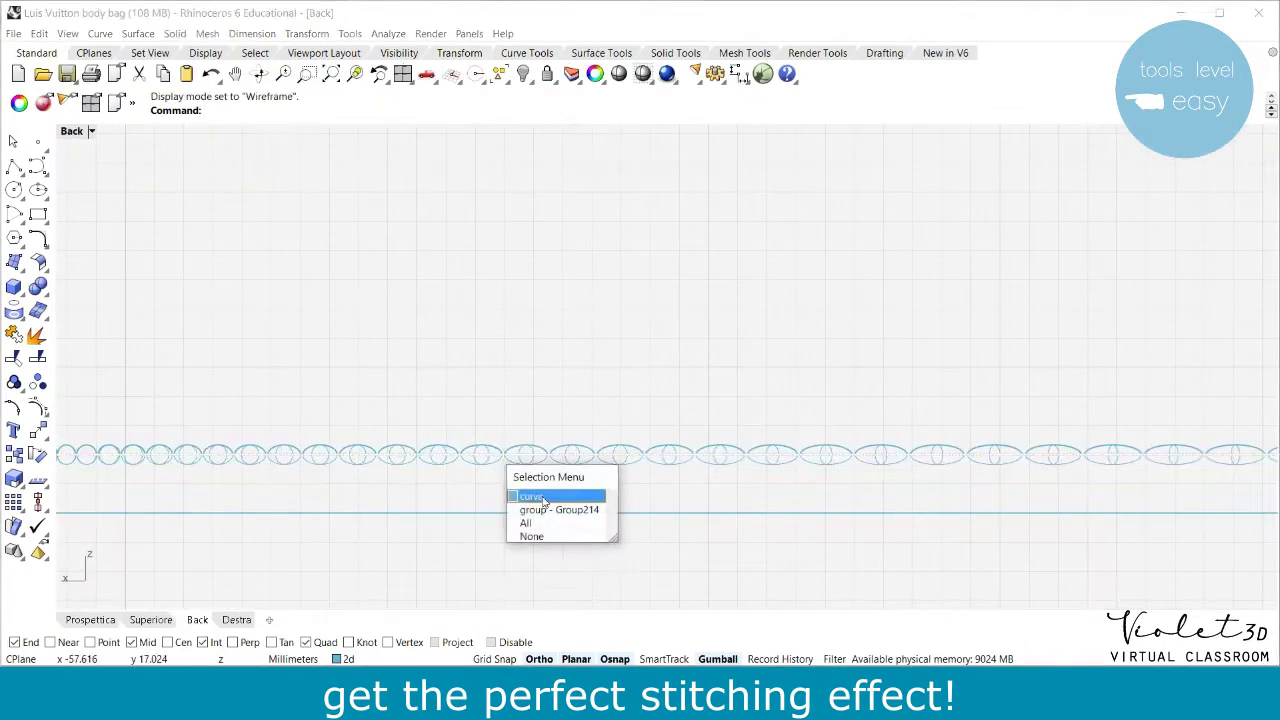
click(542, 500)
scroll(374, 508, down, 10)
click(805, 449)
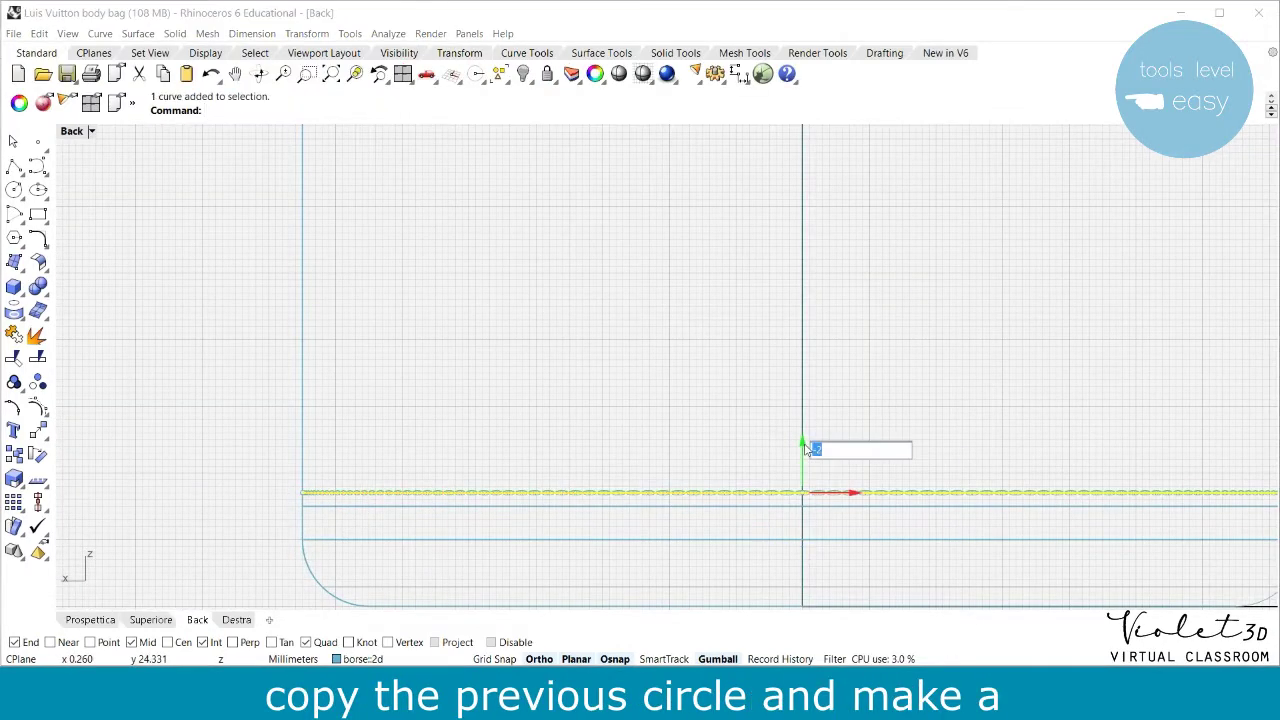
key(Return)
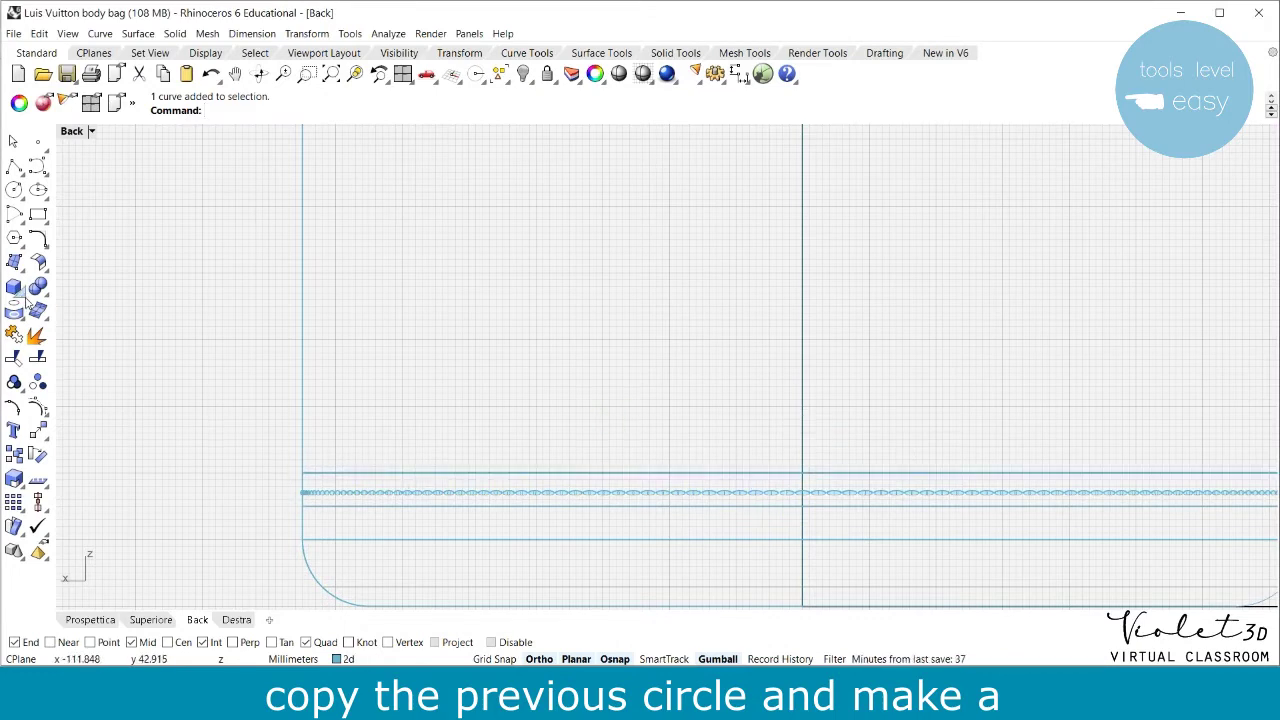
Build a closed pipe of about 1.8 mm radius along the copied circle above the stitching
click(22, 294)
click(90, 343)
click(319, 473)
scroll(318, 477, up, 8)
scroll(276, 493, up, 3)
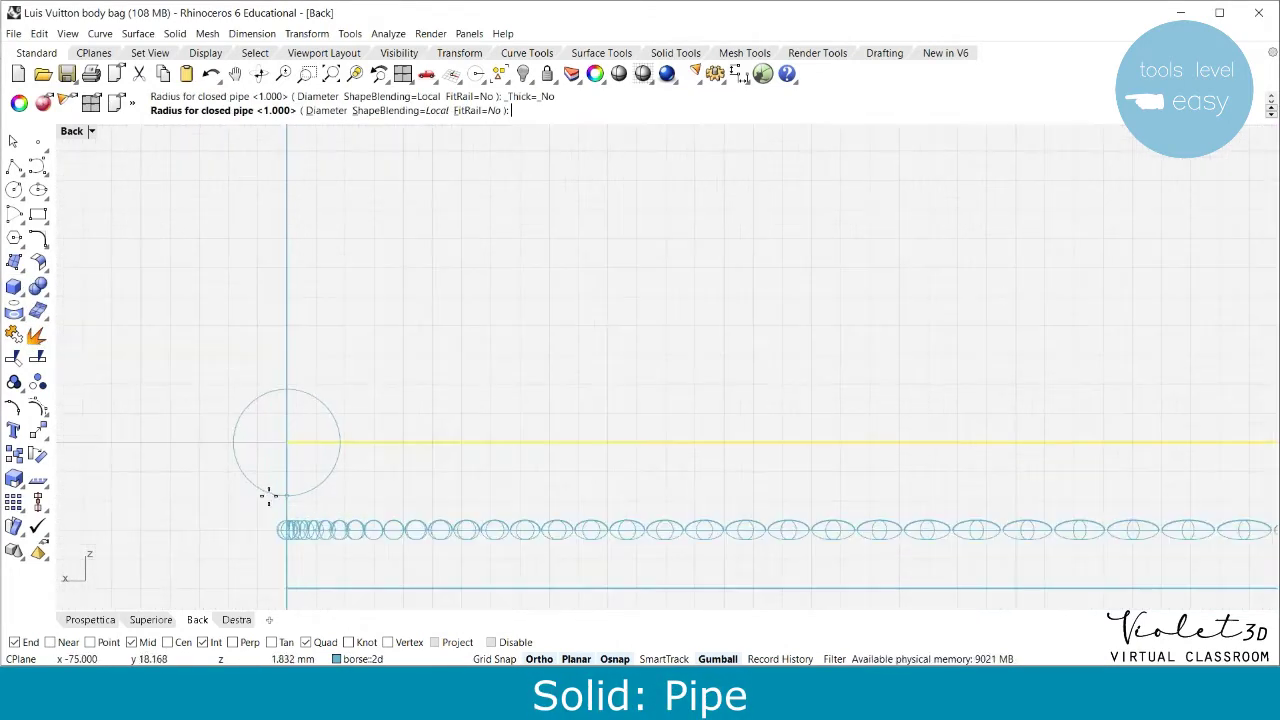
click(270, 497)
key(Return)
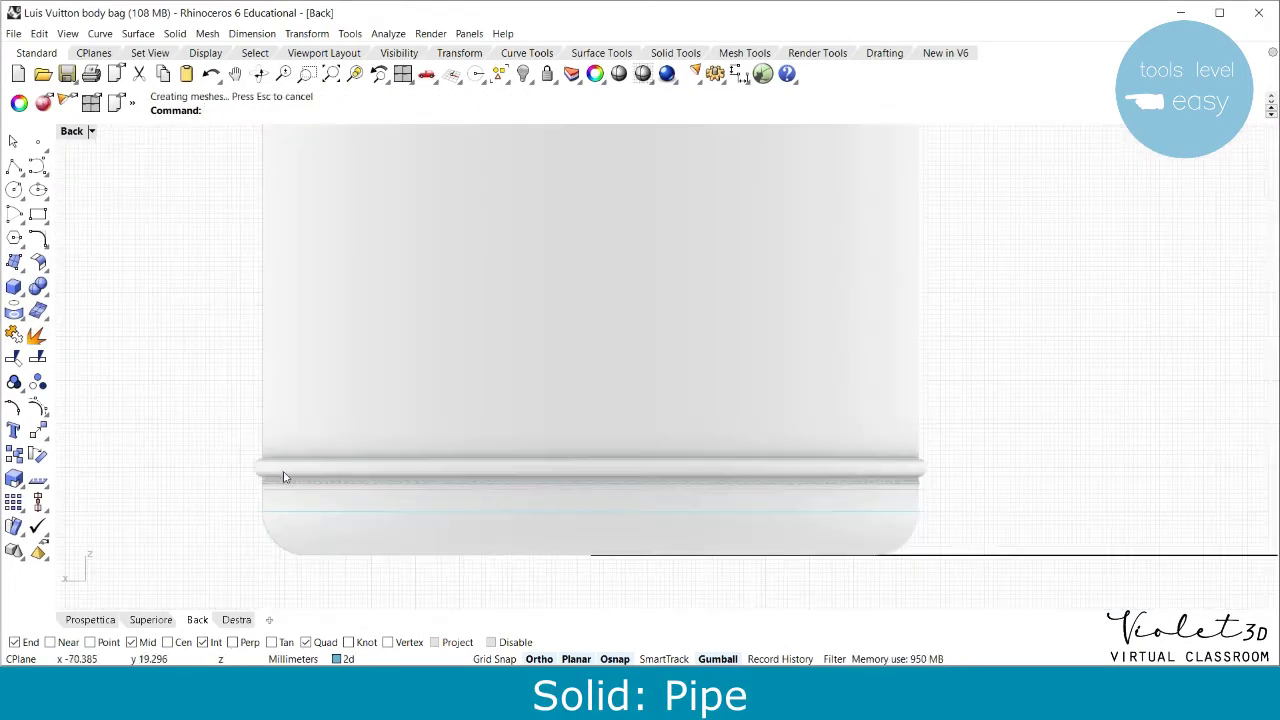
Copy the pipe and stitch seam upward, and draw a horizontal line across the body just above them
click(296, 485)
alt+drag(748, 434, 747, 350)
click(325, 456)
click(692, 437)
click(153, 380)
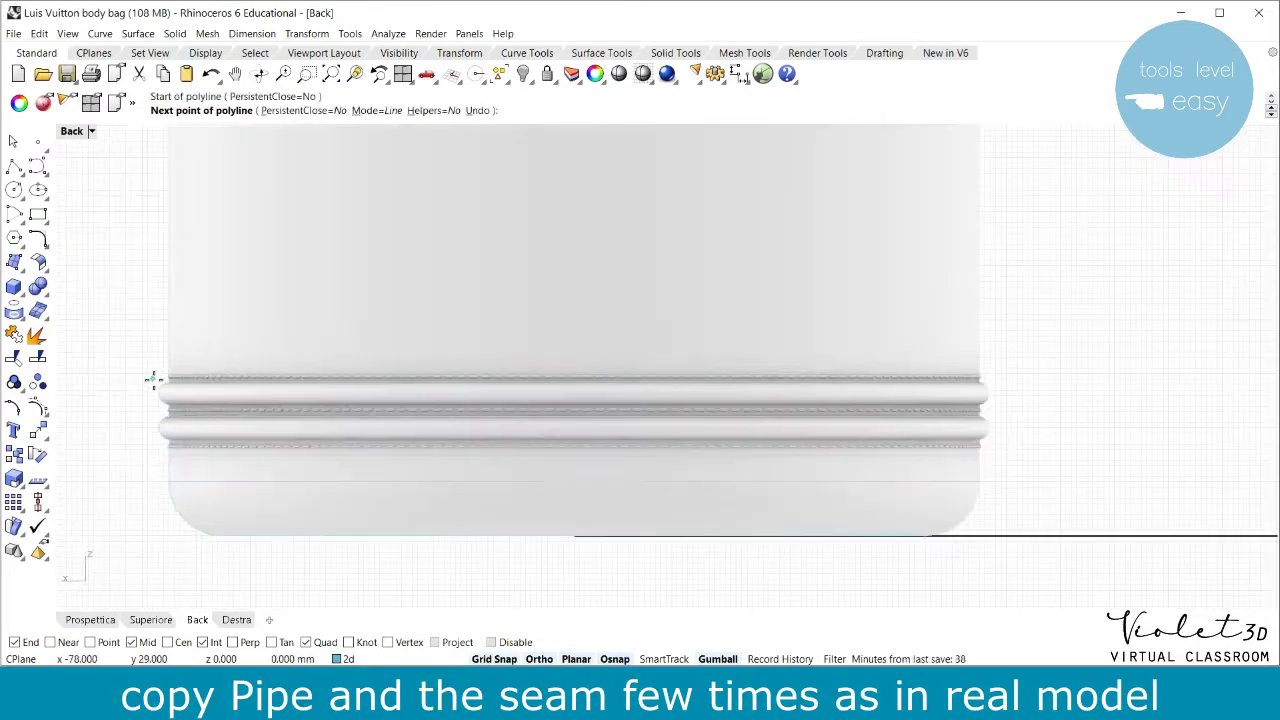
click(999, 392)
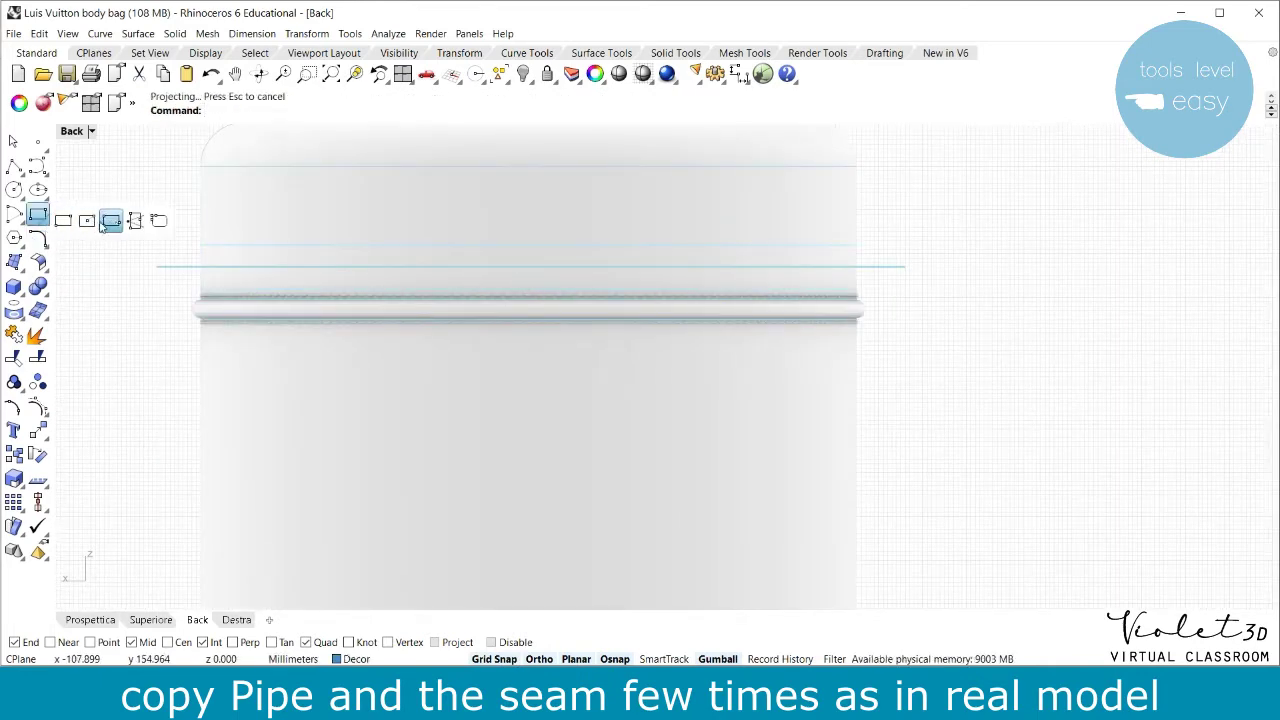
Draw a small upright rounded rectangle centred on the upper line at height 147 mm, and place a second one diagonally beside it
click(110, 220)
click(528, 266)
scroll(528, 266, up, 5)
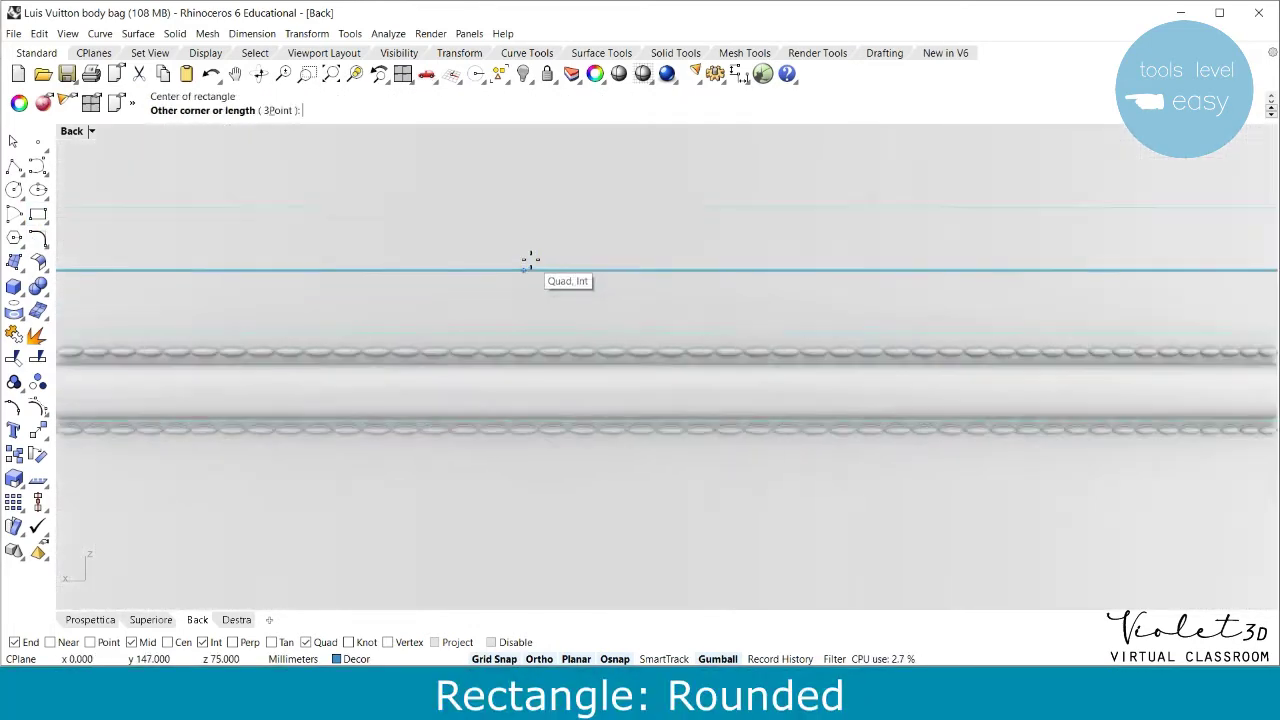
scroll(531, 259, up, 8)
click(491, 236)
scroll(497, 246, down, 4)
click(497, 249)
scroll(503, 309, down, 5)
click(504, 308)
drag(509, 243, 512, 233)
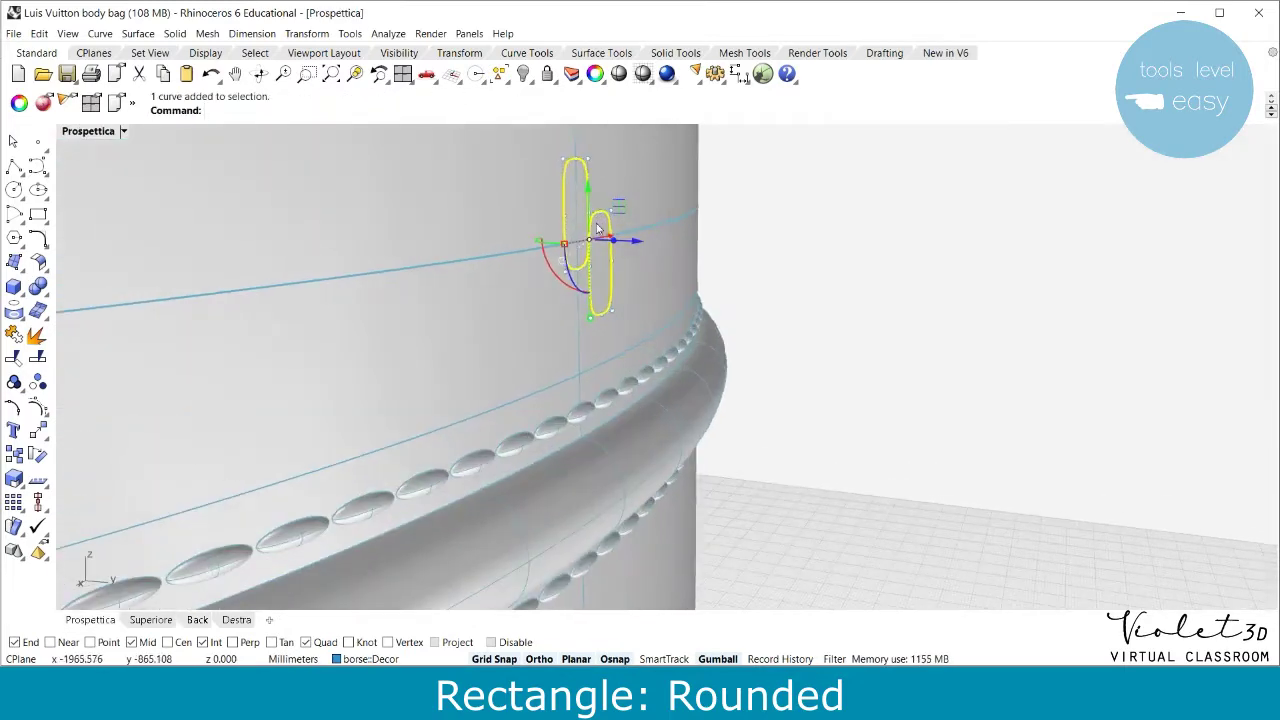
Extrude the two rounded rectangles straight into a pair of zip-tooth solids
ctrl+drag(634, 243, 660, 244)
click(616, 294)
right_drag(672, 270, 790, 252)
shift+click(719, 172)
click(668, 55)
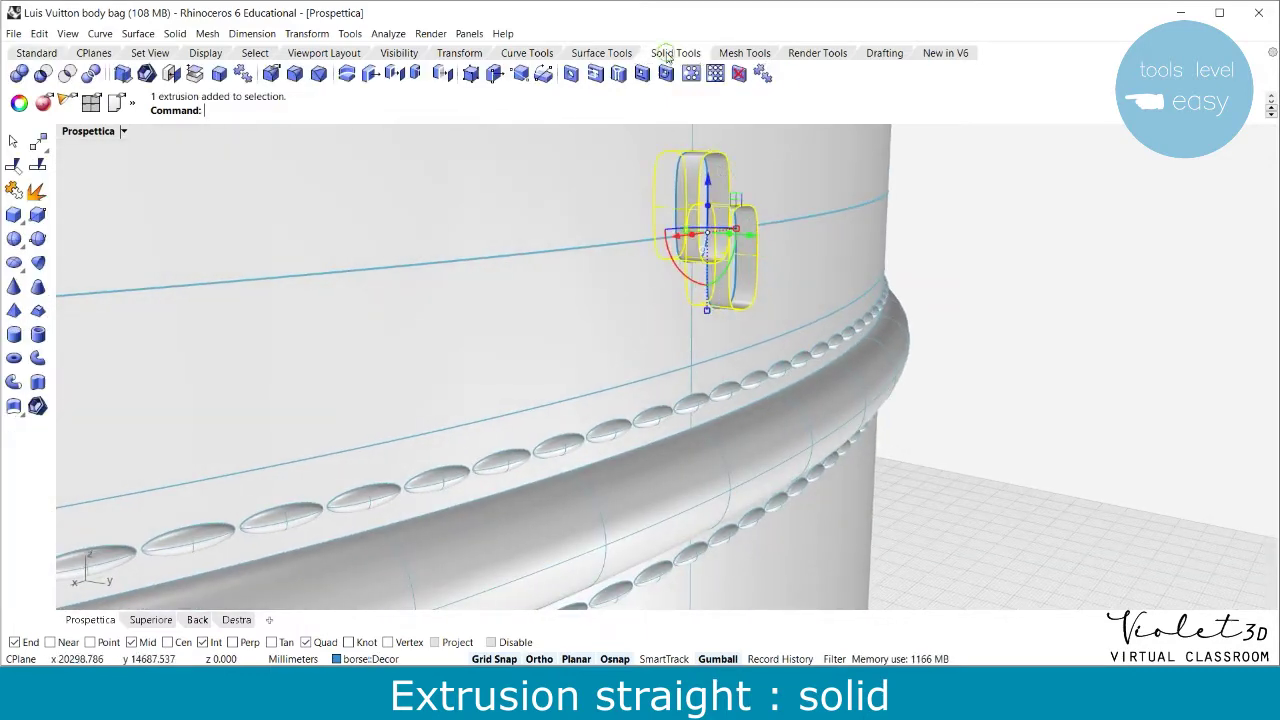
Polar array the pair of zip teeth around the origin with 80 items to form the zip
key(Escape)
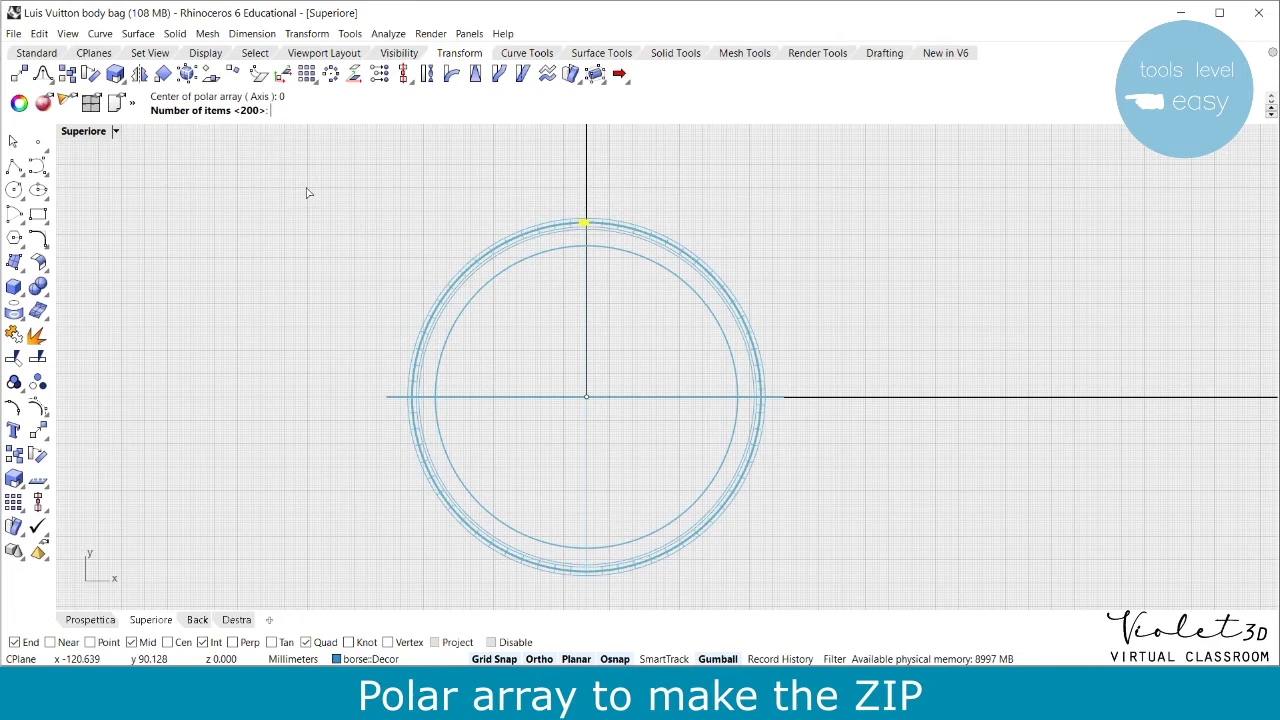
text(80)
key(Return)
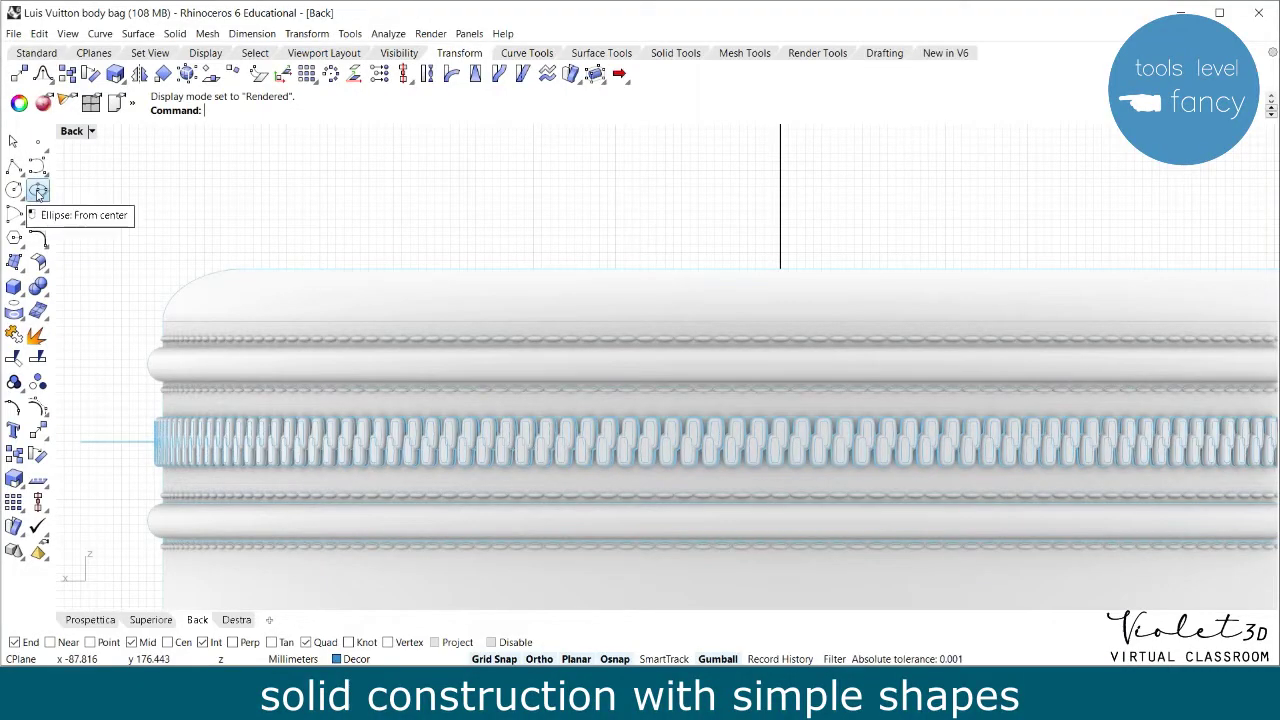
Draw a small upright ellipse near one side of the lid's top edge for the handle tab
click(38, 191)
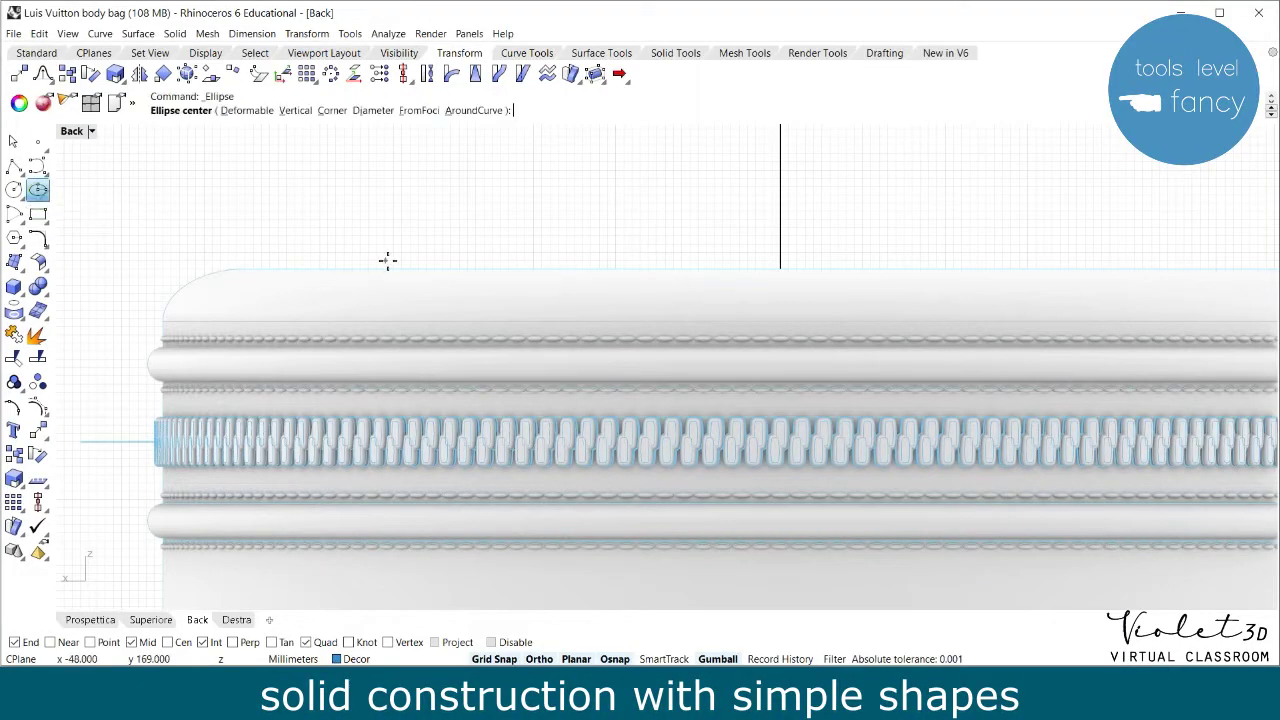
click(315, 261)
click(280, 260)
scroll(287, 338, down, 2)
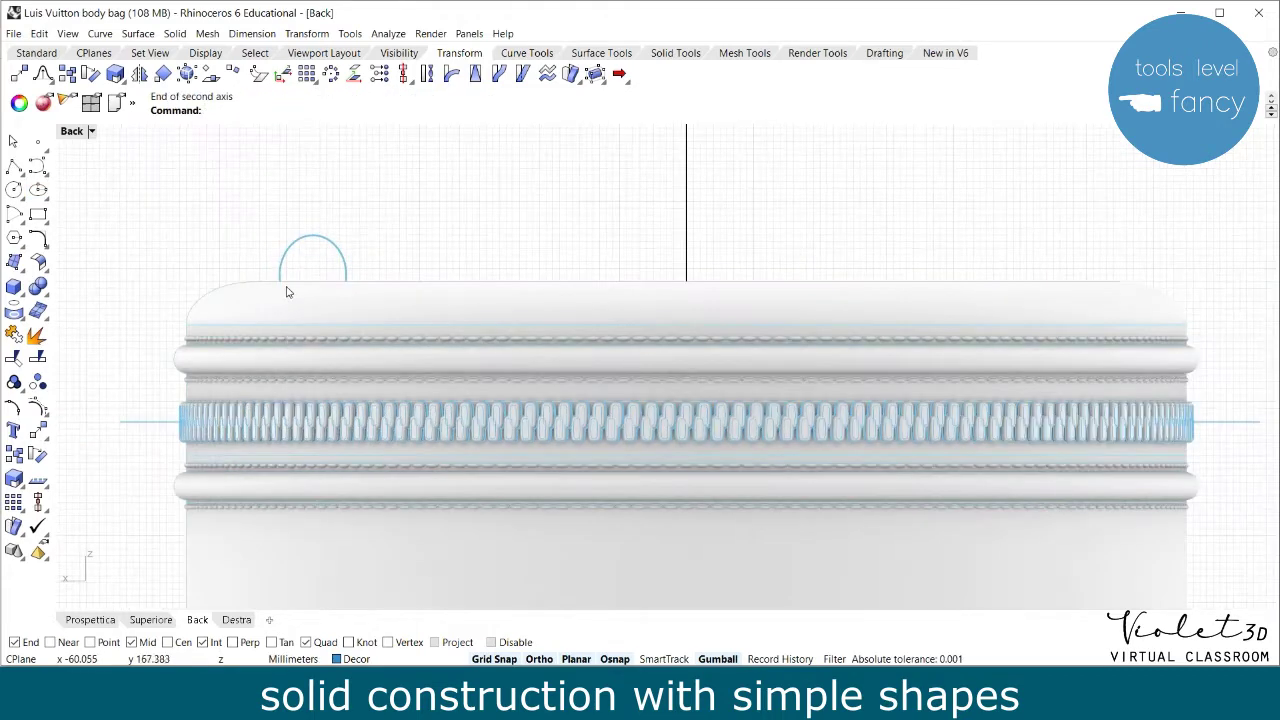
scroll(287, 288, up, 4)
Draw a horizontal line through the small ellipse along the top of the lid
click(14, 166)
scroll(289, 271, up, 8)
click(263, 267)
click(492, 271)
right_click(490, 273)
Trim off the ellipse's lower half and the line's overhanging ends, leaving a half-ellipse profile
click(14, 358)
click(264, 240)
click(300, 265)
right_click(306, 240)
click(262, 279)
right_click(234, 280)
Raise the half ellipse slightly through its control points and join it with its base line
scroll(252, 270, down, 4)
drag(228, 154, 461, 177)
click(390, 193)
key(F10)
drag(335, 146, 335, 131)
key(Escape)
key(Escape)
scroll(363, 306, down, 12)
click(14, 335)
Extrude the closed half-ellipse profile into a thin tab and place a parallel duplicate across the bag's centre line
double_click(72, 131)
click(318, 273)
drag(303, 247, 295, 205)
click(675, 52)
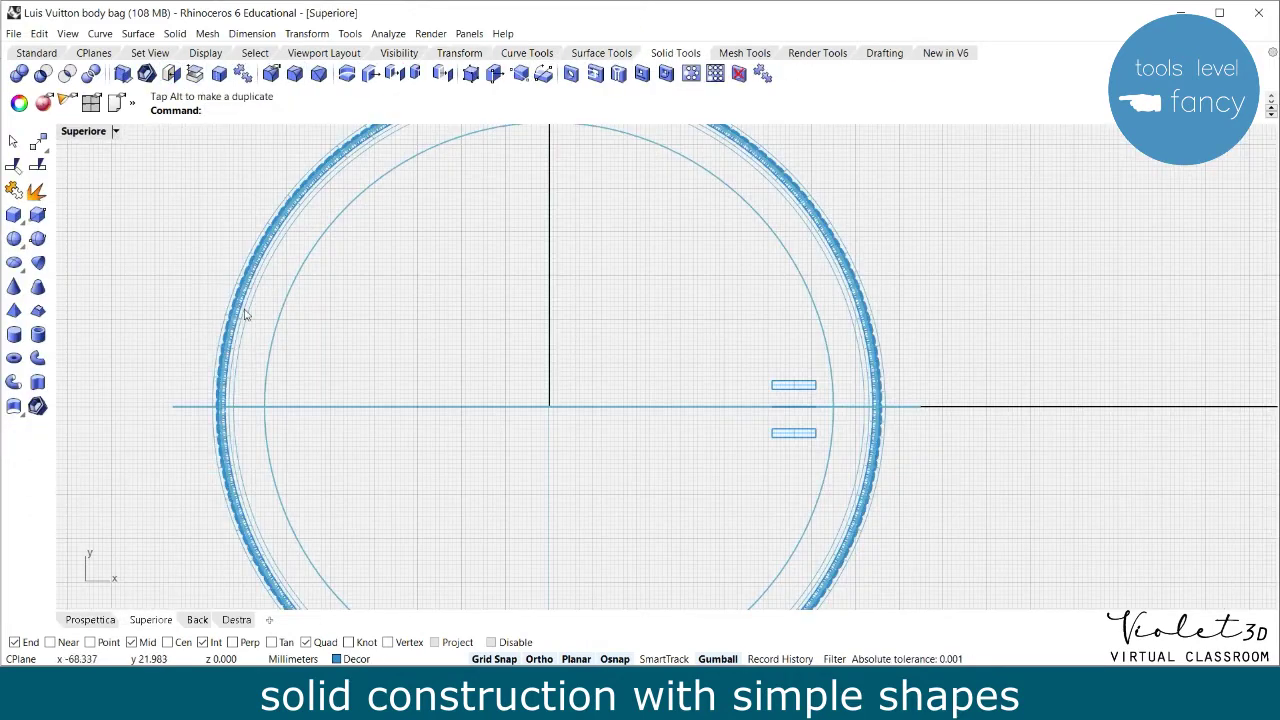
Create a box whose base spans the outer corners of the two parallel tabs
key(Return)
click(771, 381)
click(816, 437)
double_click(85, 132)
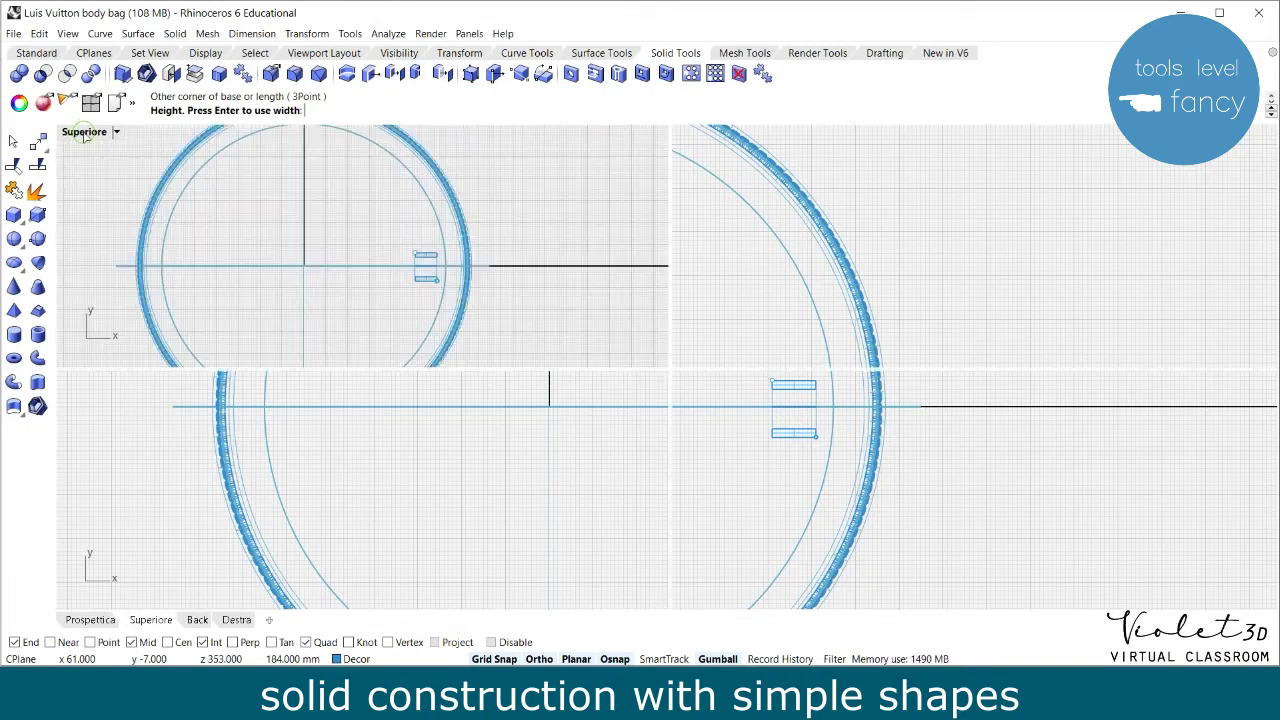
click(980, 192)
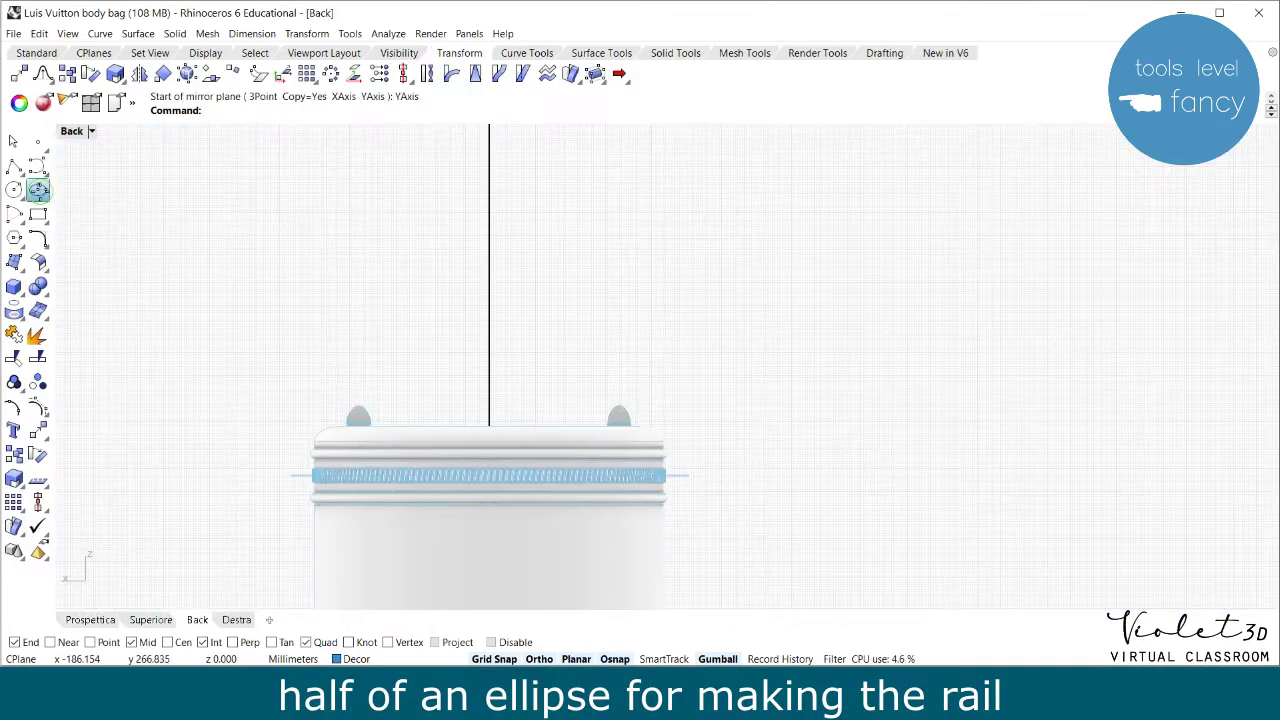
Draw a large ellipse centred on the lid's top, running through the middle of both tabs and reaching a height of 260 mm
click(38, 189)
scroll(490, 428, up, 4)
click(490, 428)
click(925, 410)
scroll(730, 400, down, 4)
click(658, 160)
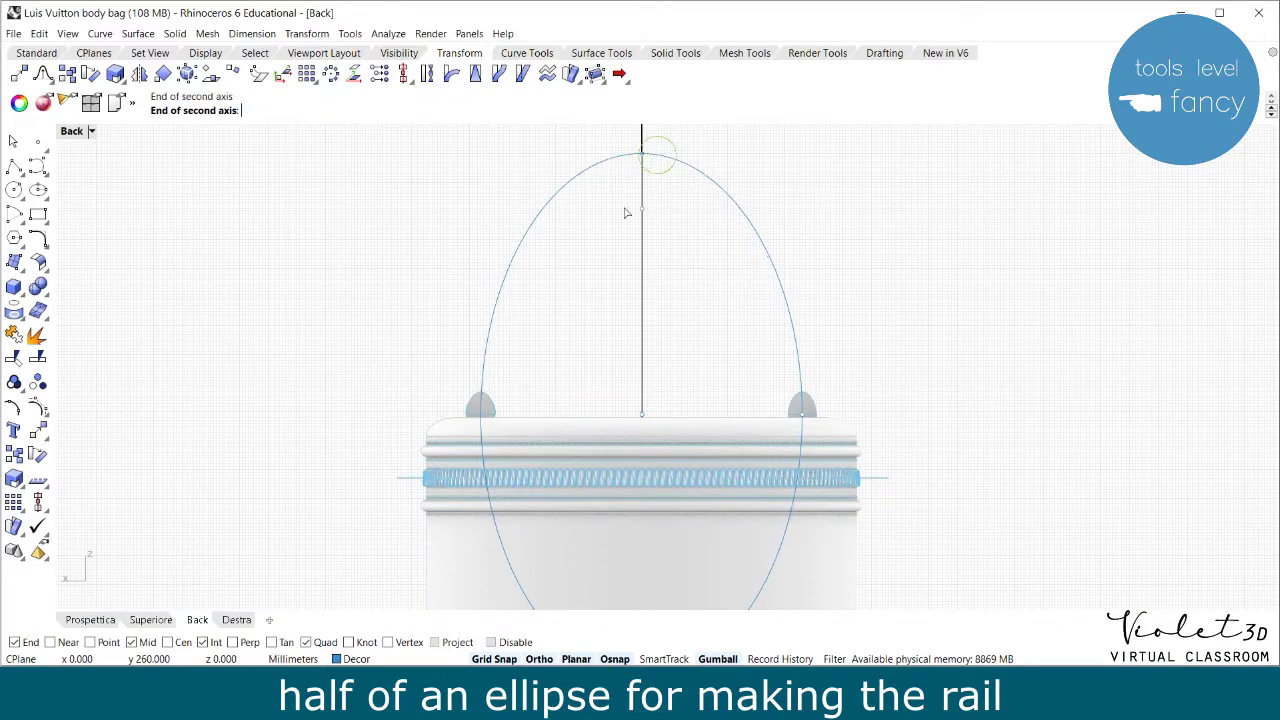
Draw a horizontal line symmetric about the central axis, crossing both tabs and the handle ellipse just above the lid
scroll(534, 291, down, 4)
right_click(14, 166)
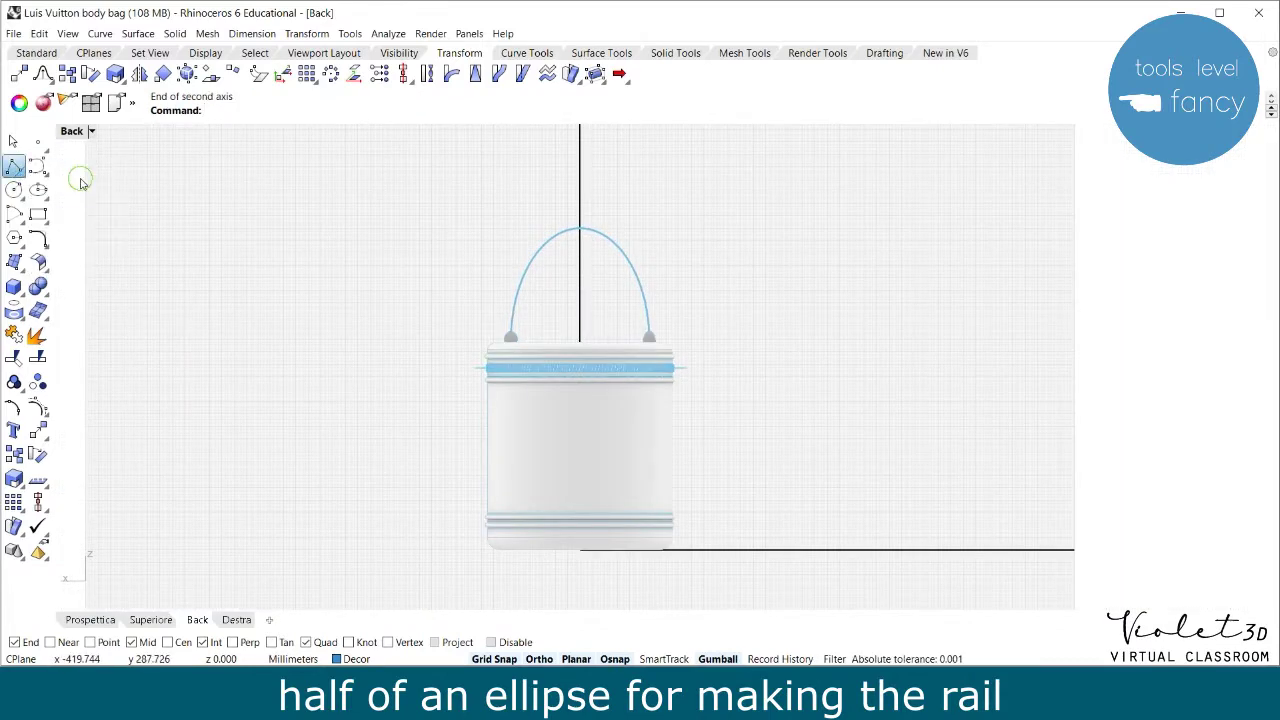
scroll(550, 350, up, 5)
click(551, 336)
click(940, 336)
right_click(940, 338)
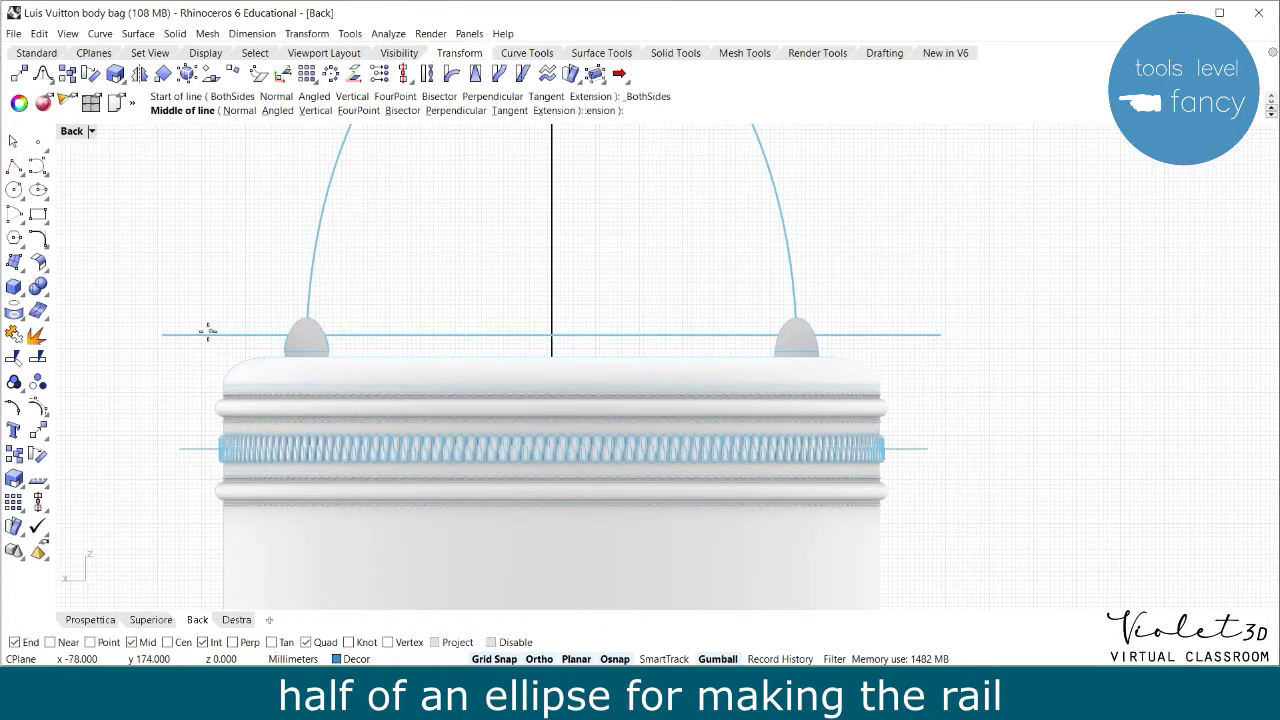
Trim away the part of the handle ellipse below the horizontal line in wireframe display
key(ctrl+alt+w)
click(14, 358)
click(443, 336)
right_click(420, 380)
click(339, 557)
right_click(150, 448)
double_click(73, 131)
double_click(685, 374)
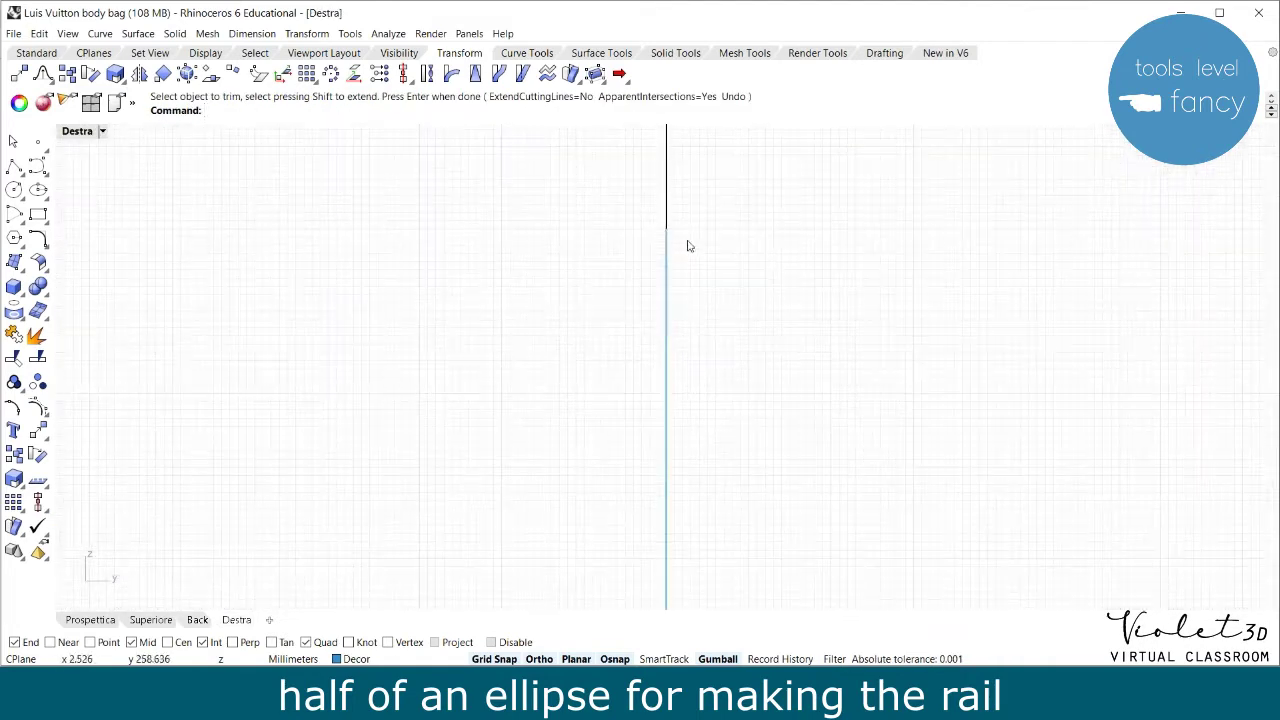
Draw a deformable 12-point ellipse centred on top of the handle curve with a 3 mm horizontal half-axis, and reshape its lower edge
click(38, 191)
click(236, 110)
text(12)
key(Return)
click(645, 226)
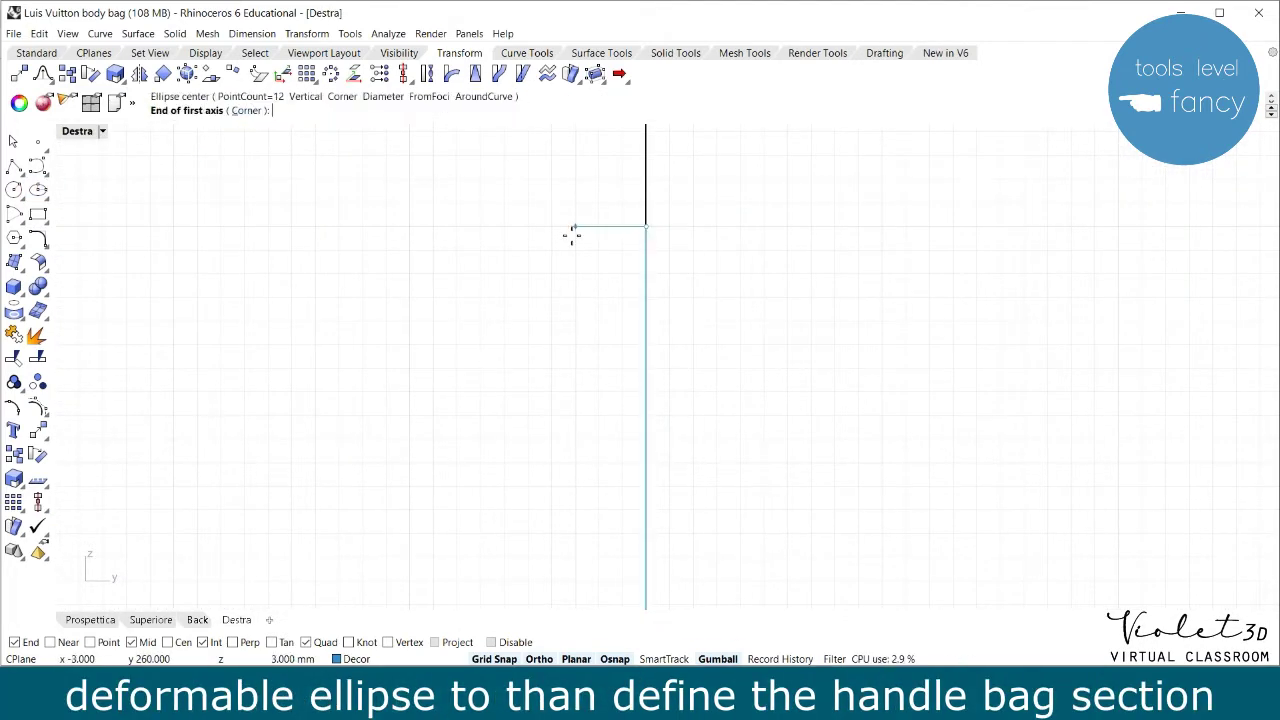
click(575, 228)
click(597, 265)
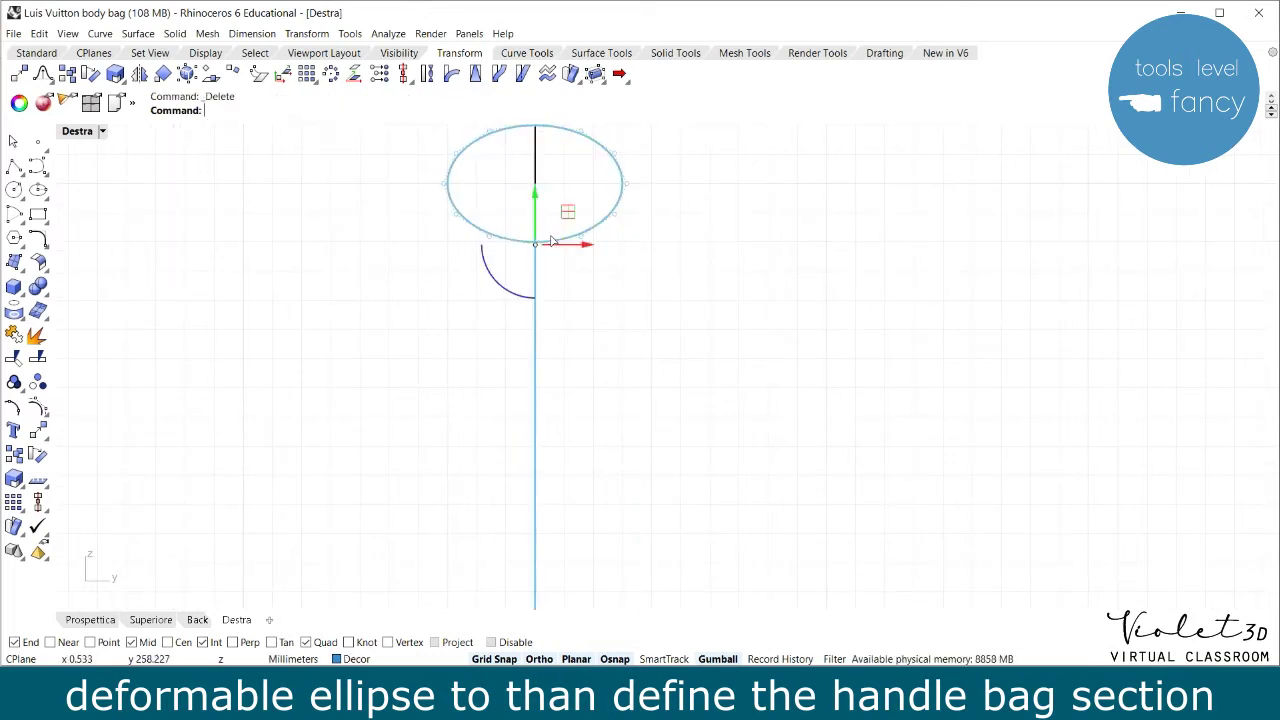
drag(581, 236, 581, 236)
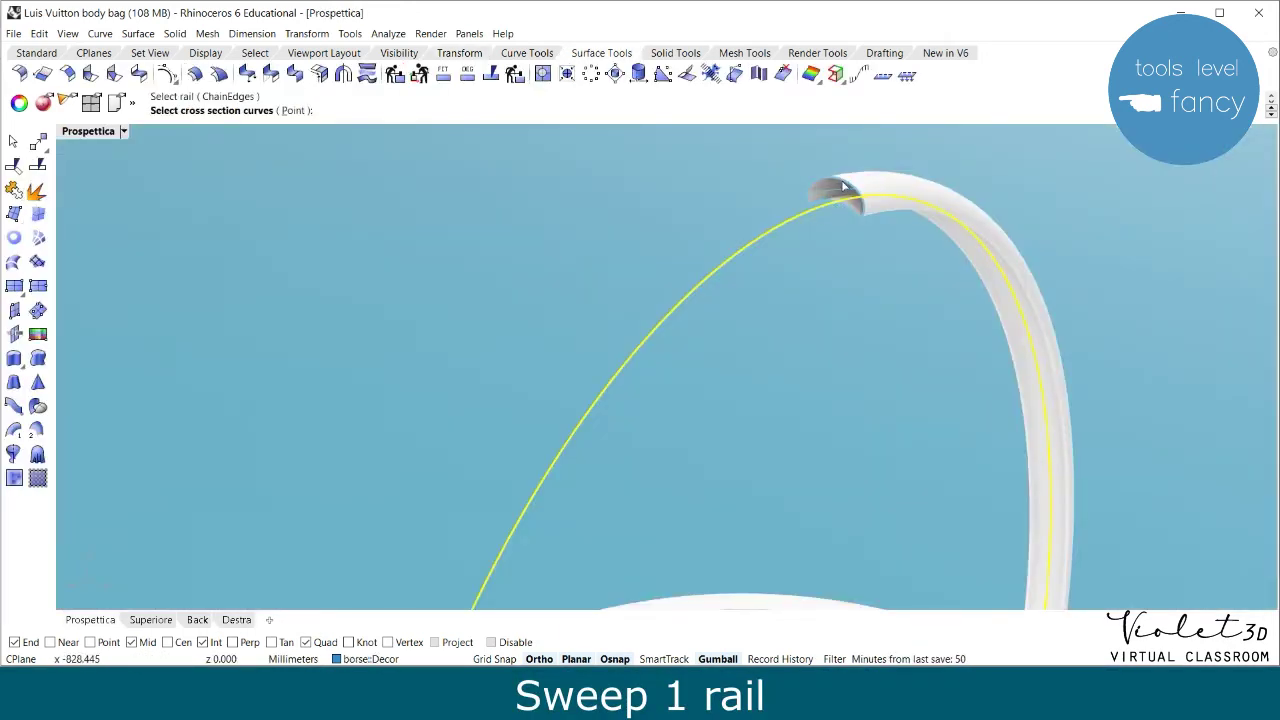
Sweep the handle section curve, not the surface edge, along the remaining half of the handle rail with Sweep 1 Rail
click(843, 187)
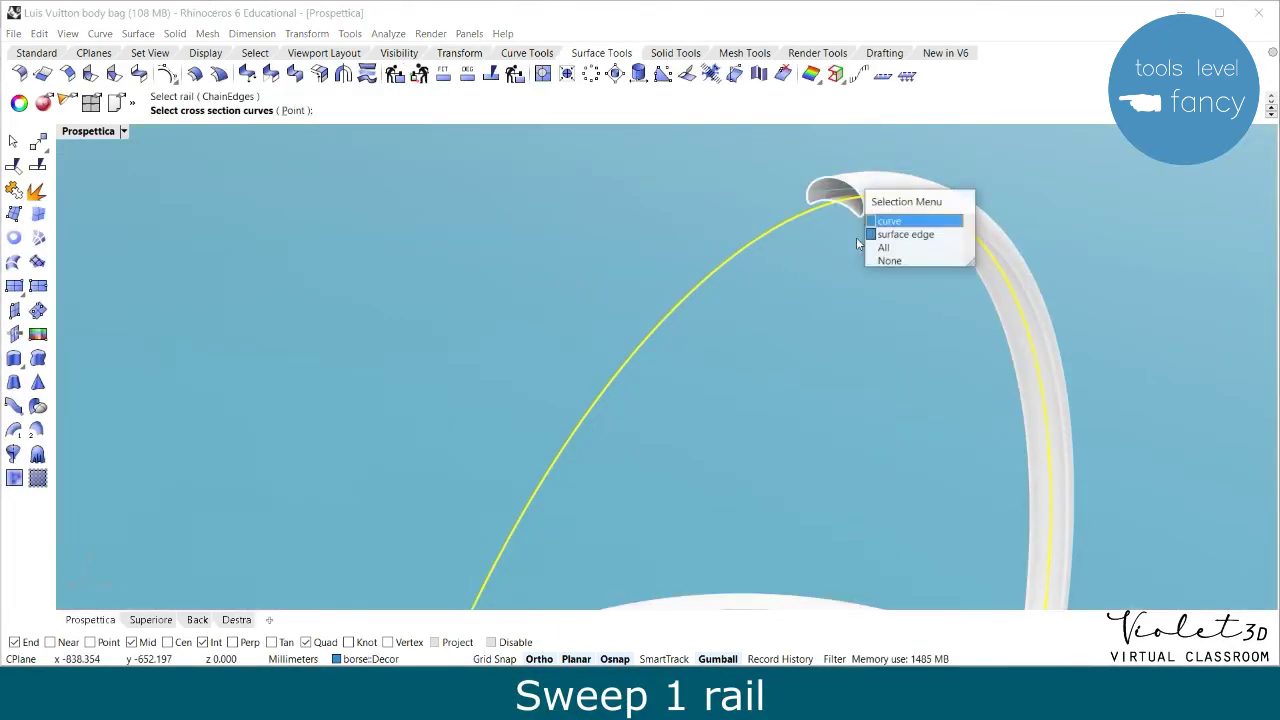
click(886, 220)
key(Return)
key(Return)
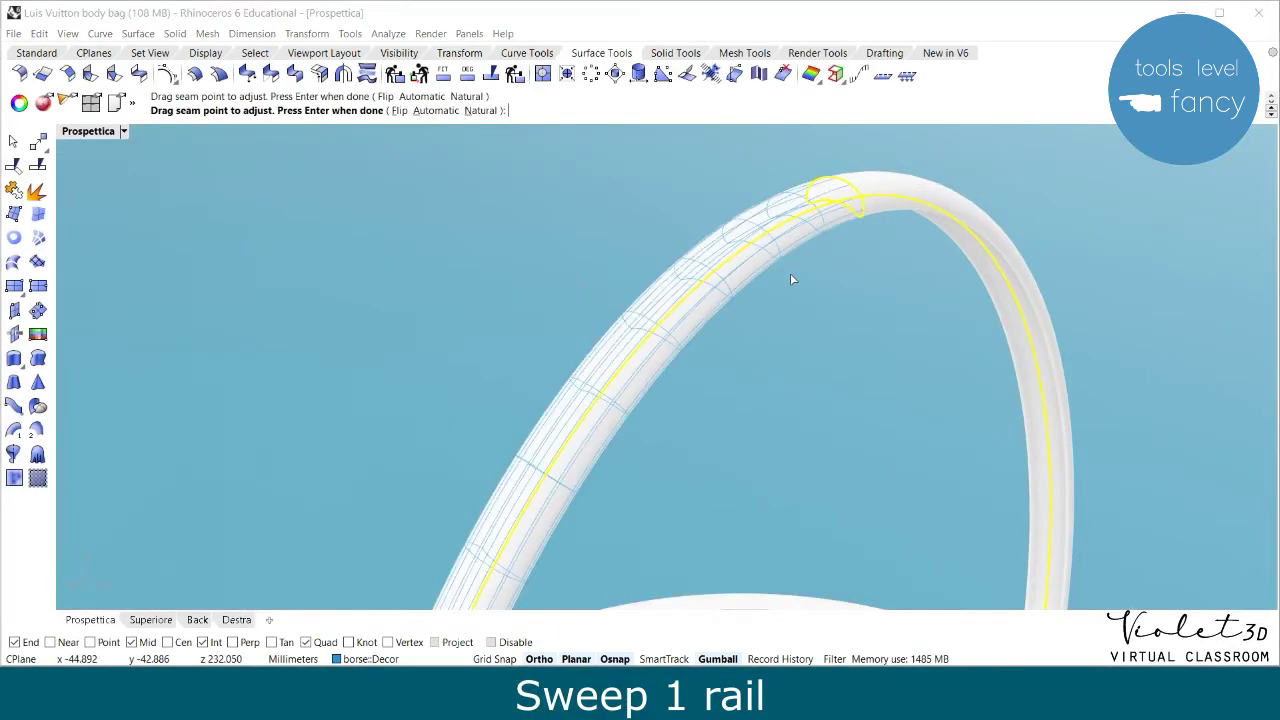
click(172, 544)
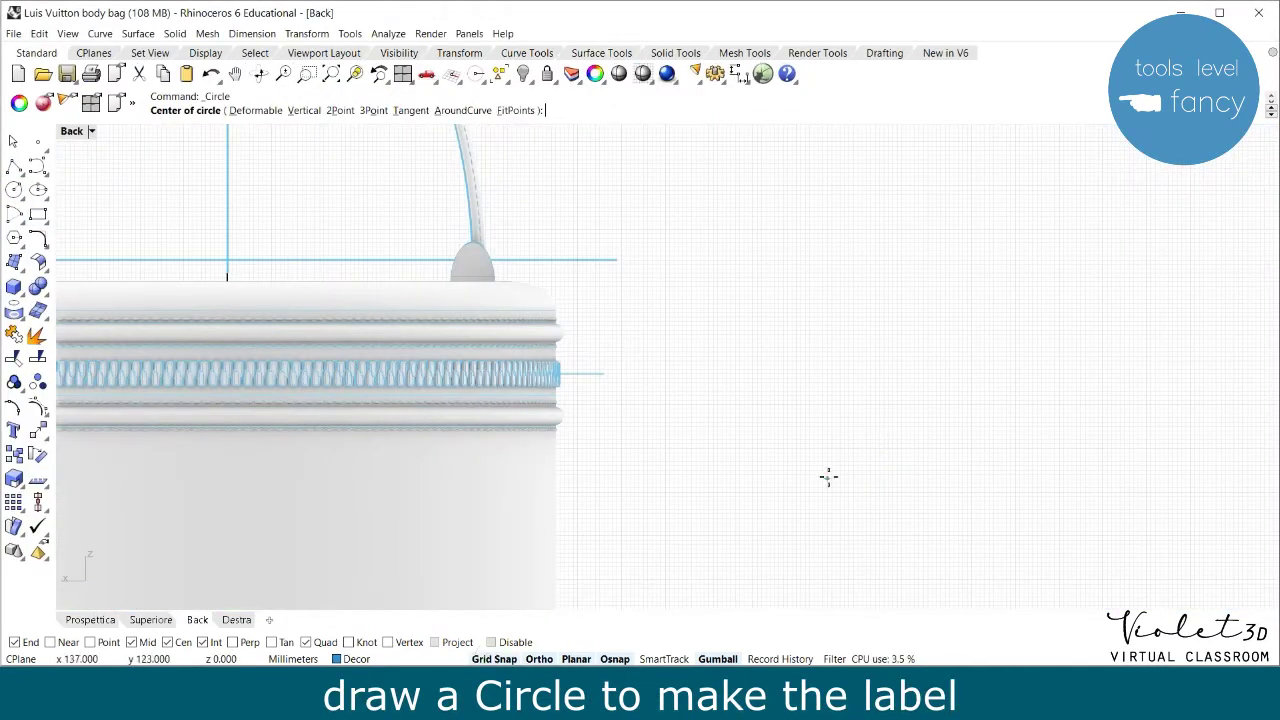
Draw a 50 mm diameter circle beside the bag in the back view and pull its lowest point downward into a tip
click(884, 448)
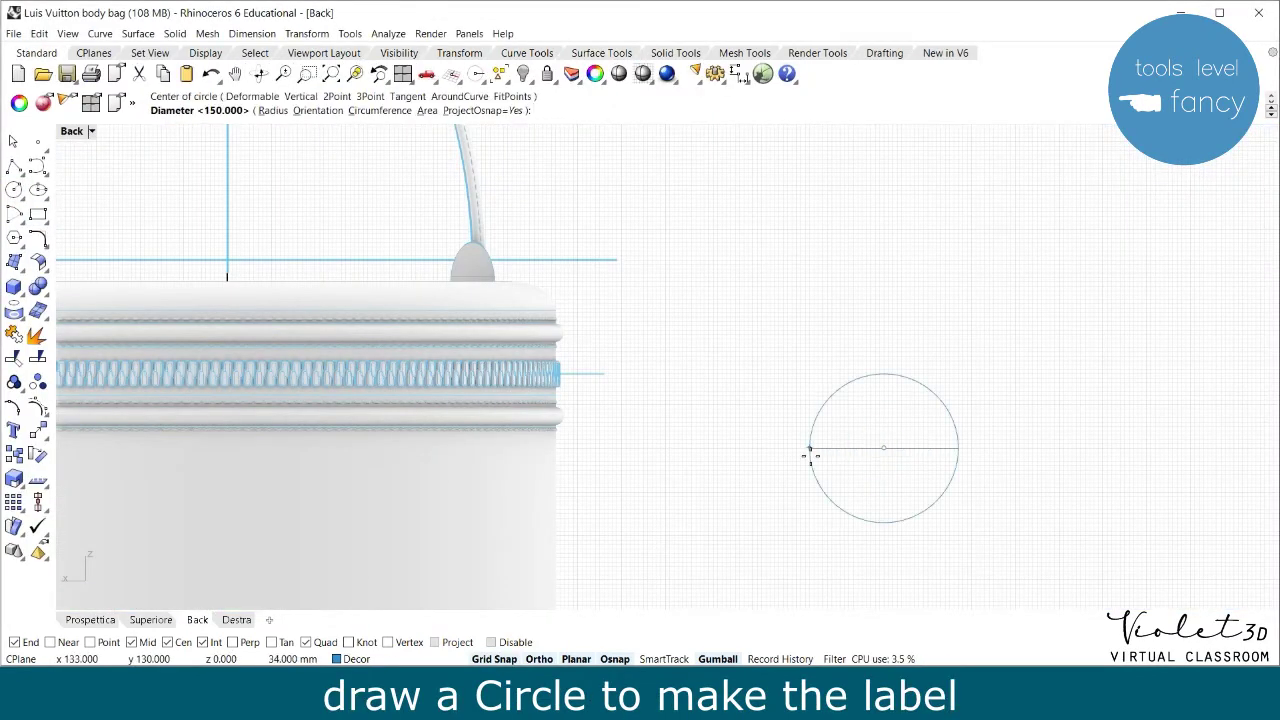
text(50)
key(Return)
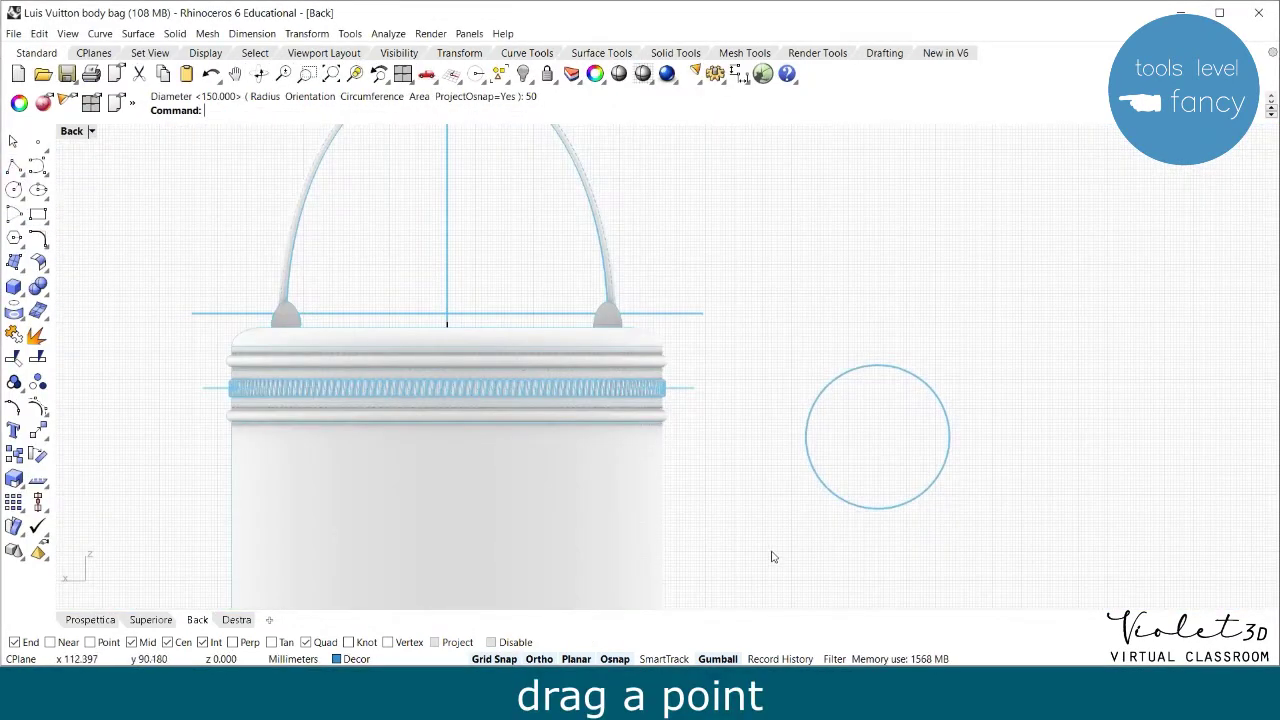
click(886, 508)
drag(877, 508, 878, 521)
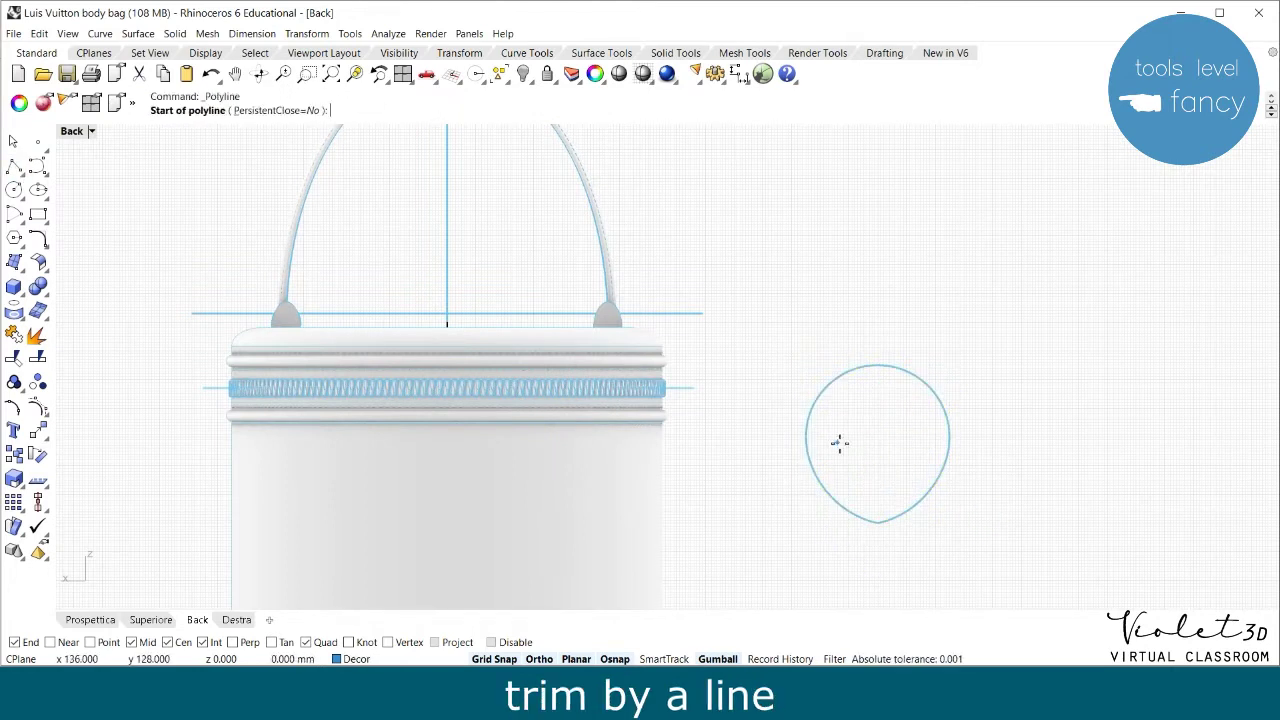
Trim the label outline above a horizontal line across its middle and move the joined shape onto the bag below the lower piping
click(806, 436)
click(950, 436)
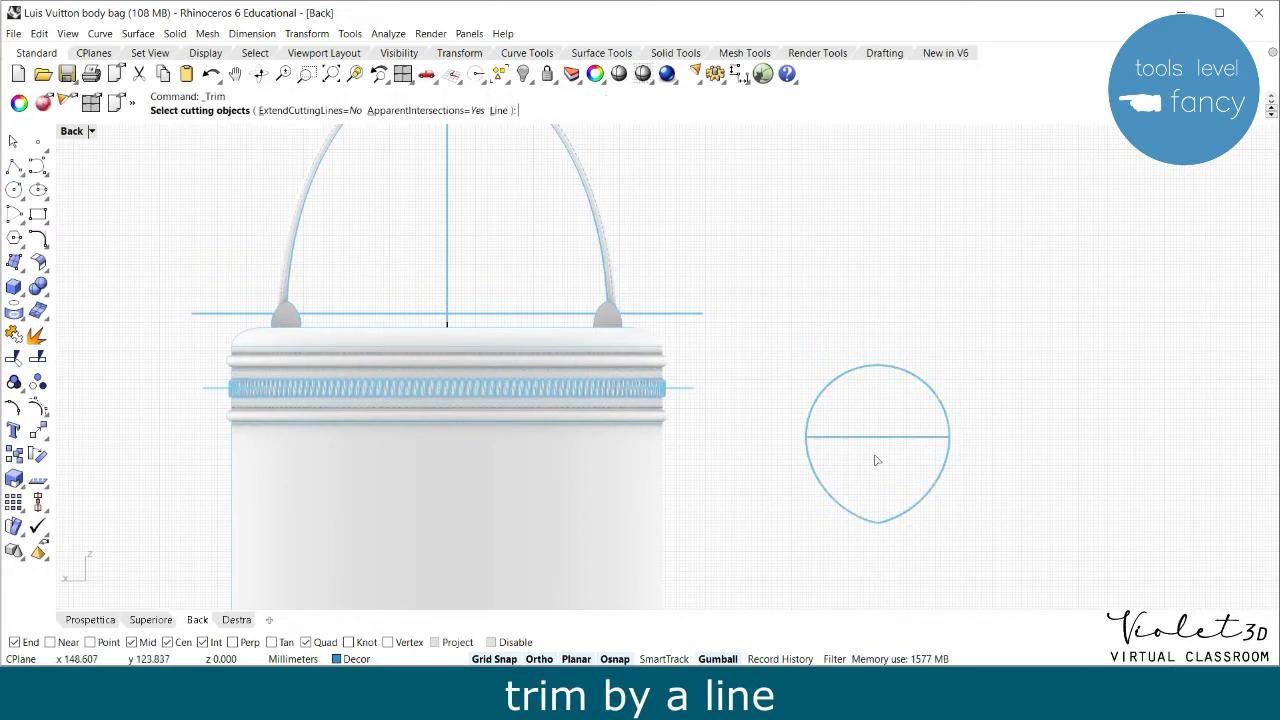
click(877, 436)
key(Return)
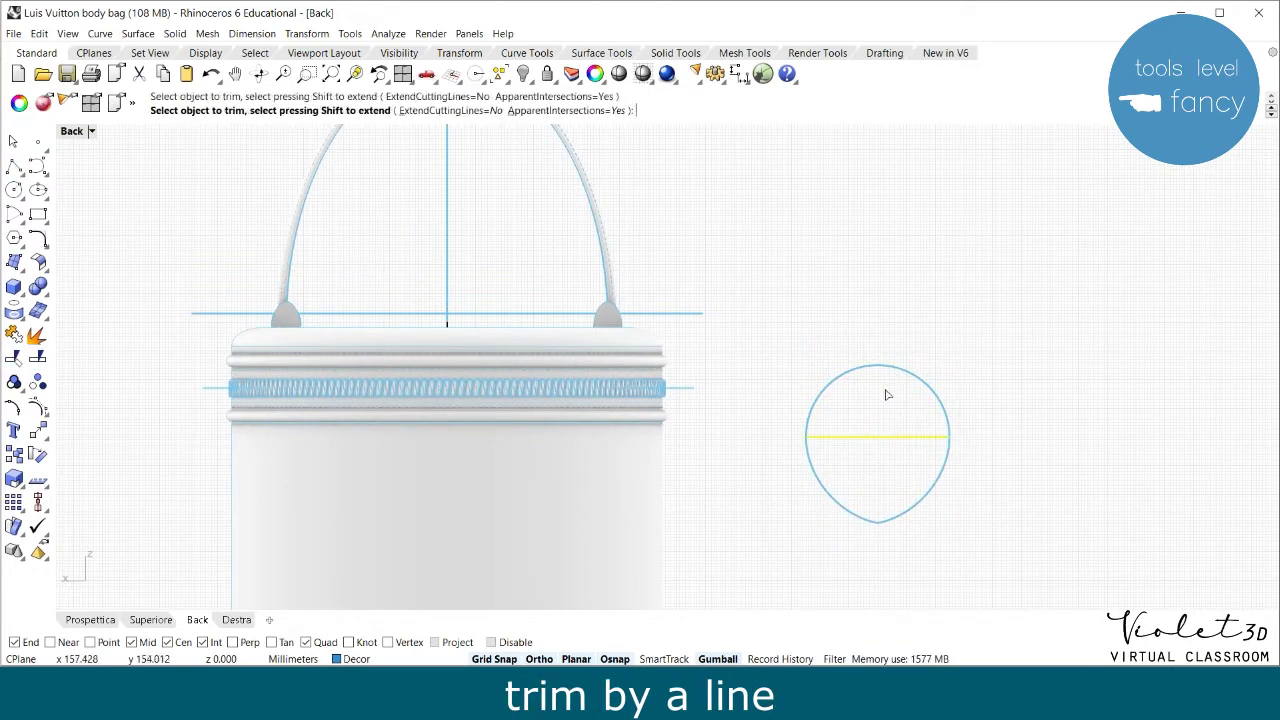
click(888, 394)
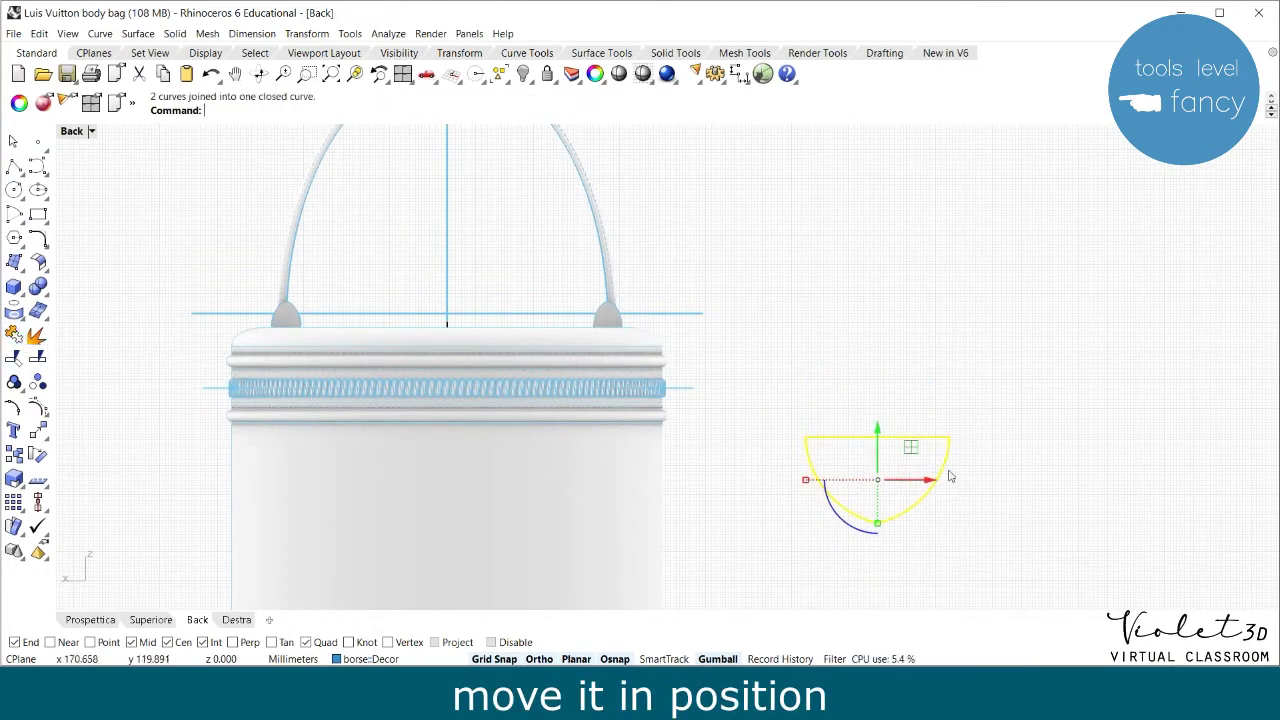
drag(950, 477, 500, 518)
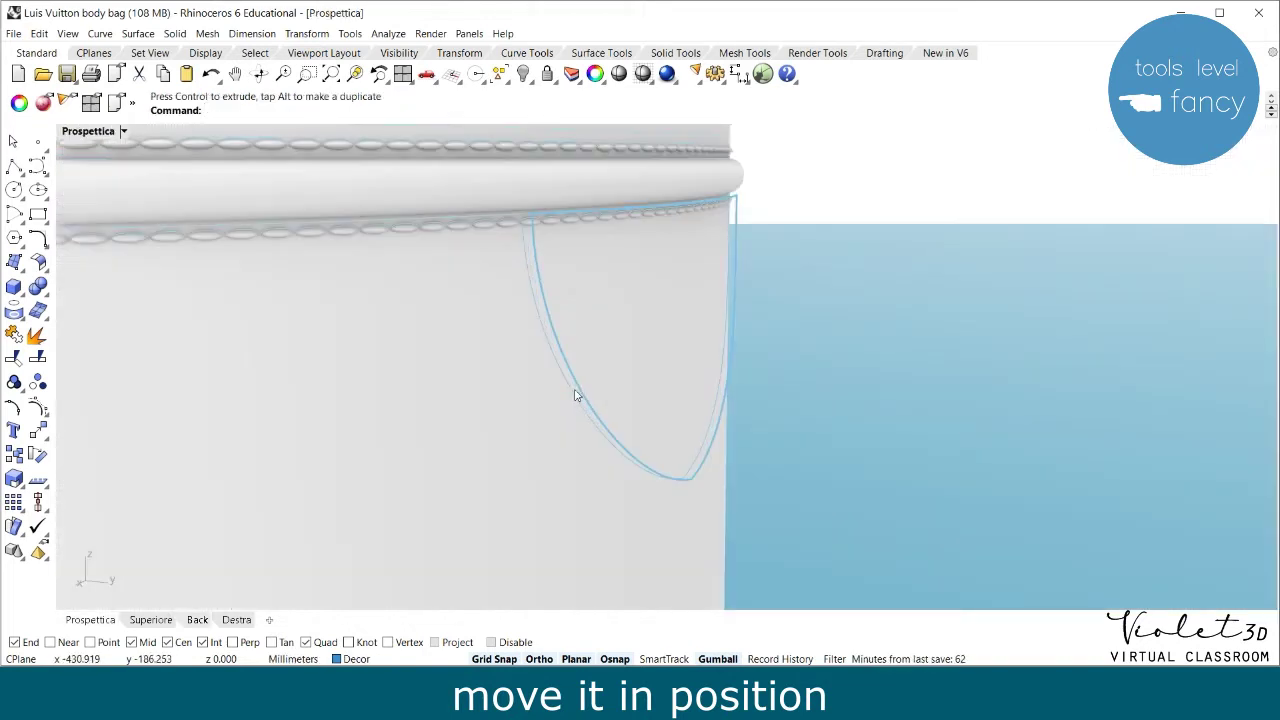
Create a patch surface from the label outline on the bag body with 10 U and 10 V spans and stiffness 1
scroll(580, 392, up, 4)
click(590, 399)
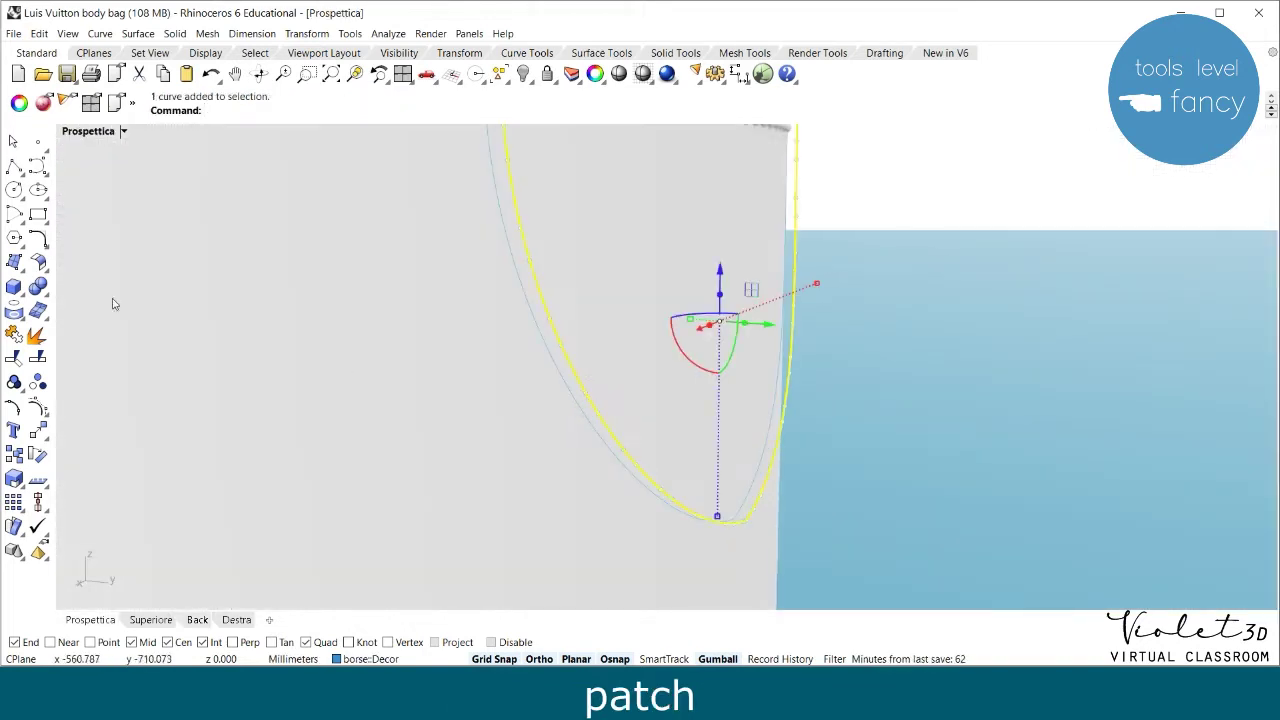
click(24, 272)
click(158, 270)
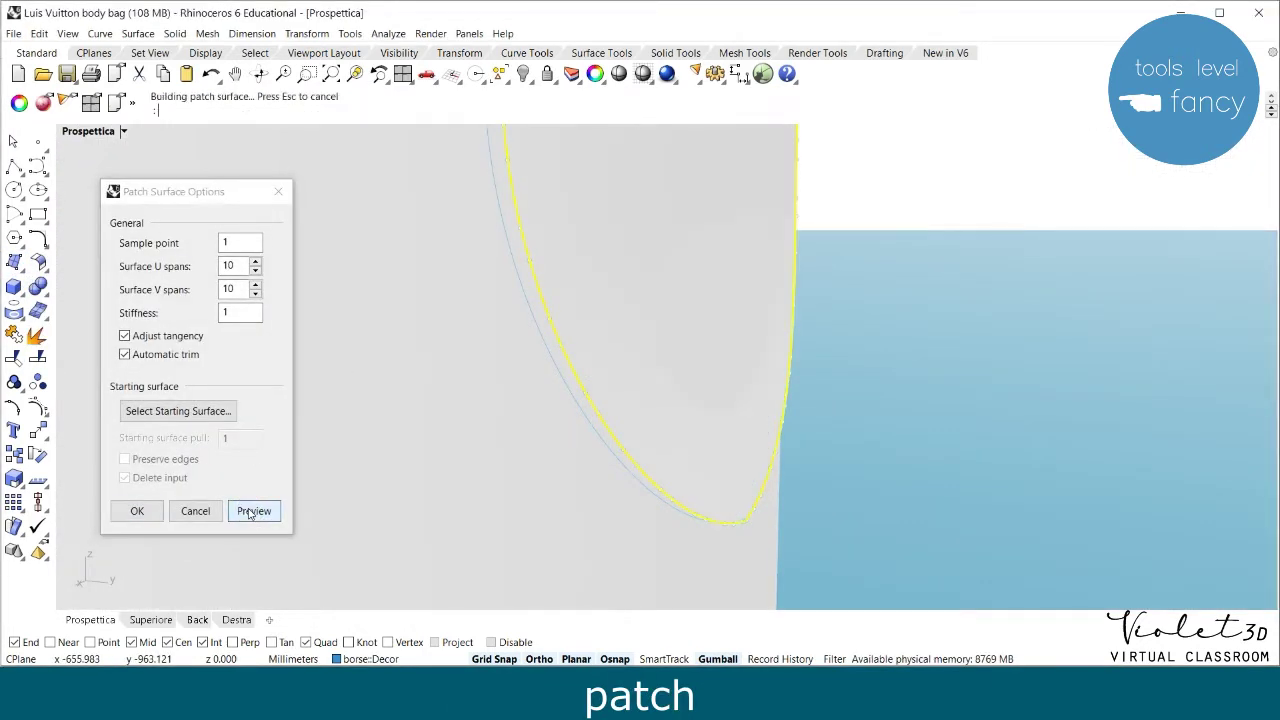
click(152, 513)
Extrude the label patch surface by about 1 mm to give it thickness
scroll(543, 491, down, 6)
right_drag(543, 491, 583, 475)
click(604, 410)
click(613, 421)
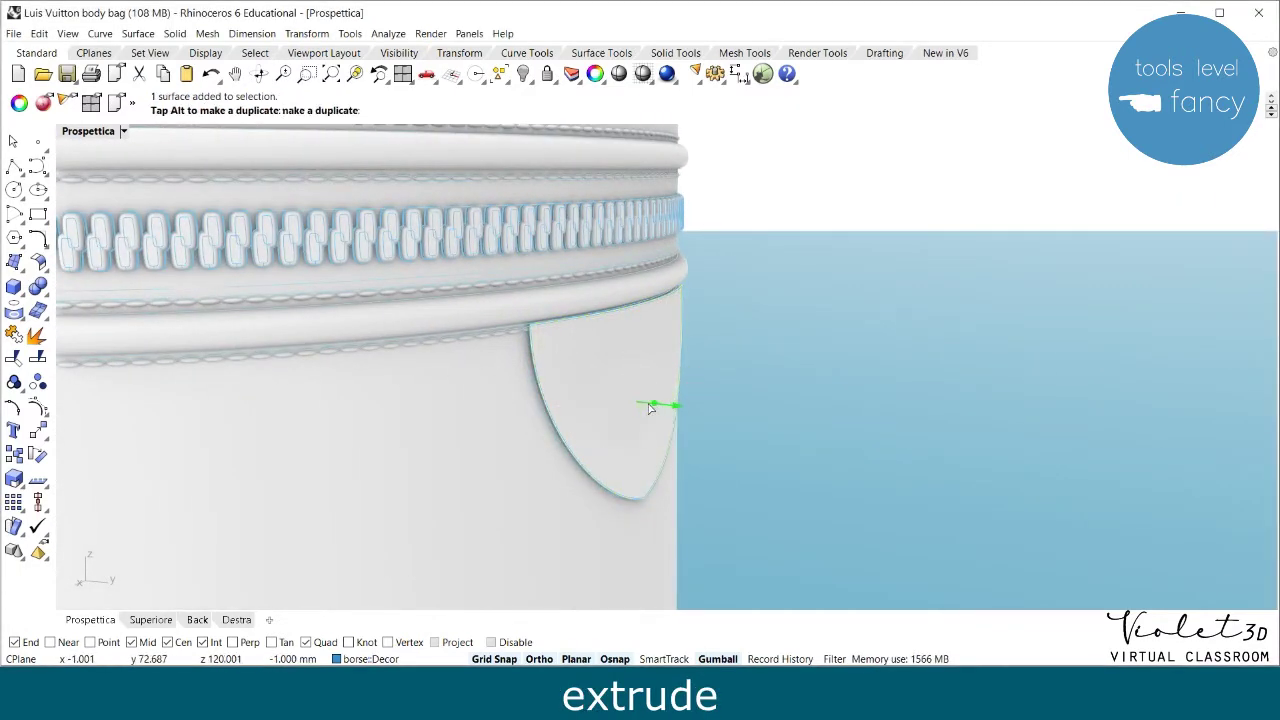
key(Escape)
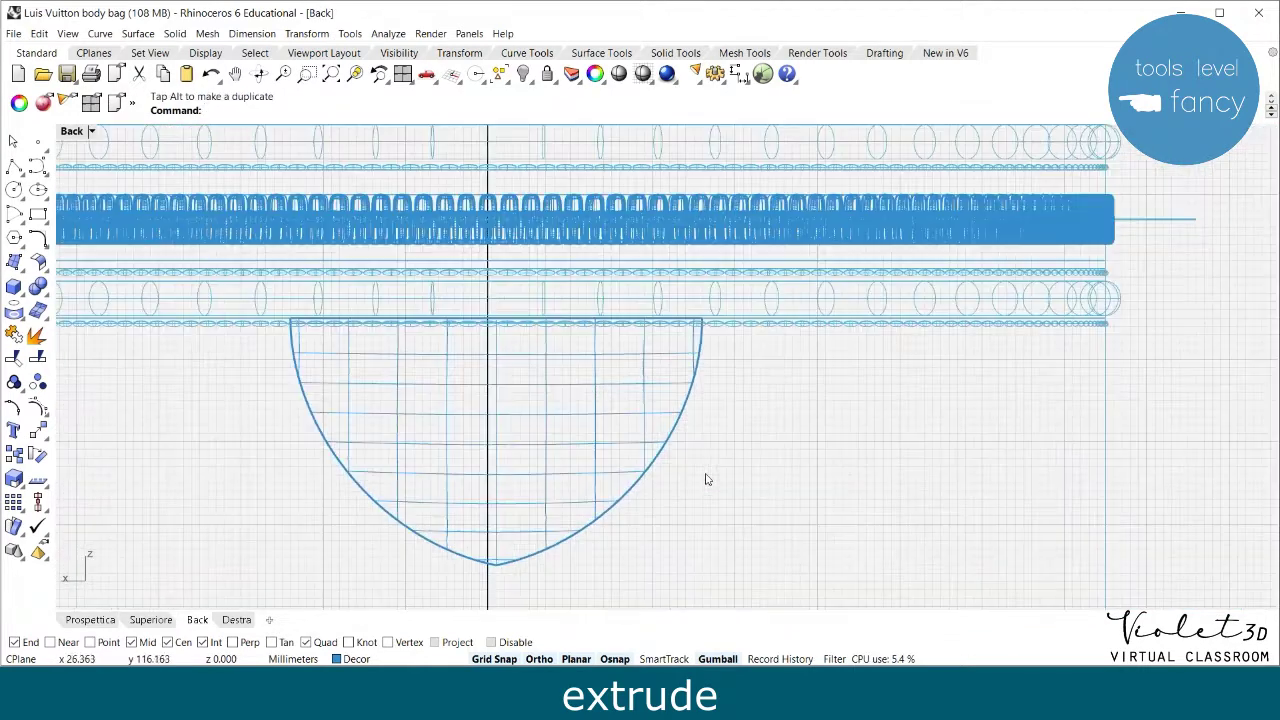
Create a small solid cylinder with a 2 mm height as a stud near the label's upper corner
click(19, 292)
click(63, 295)
click(340, 360)
click(324, 360)
text(2)
key(Return)
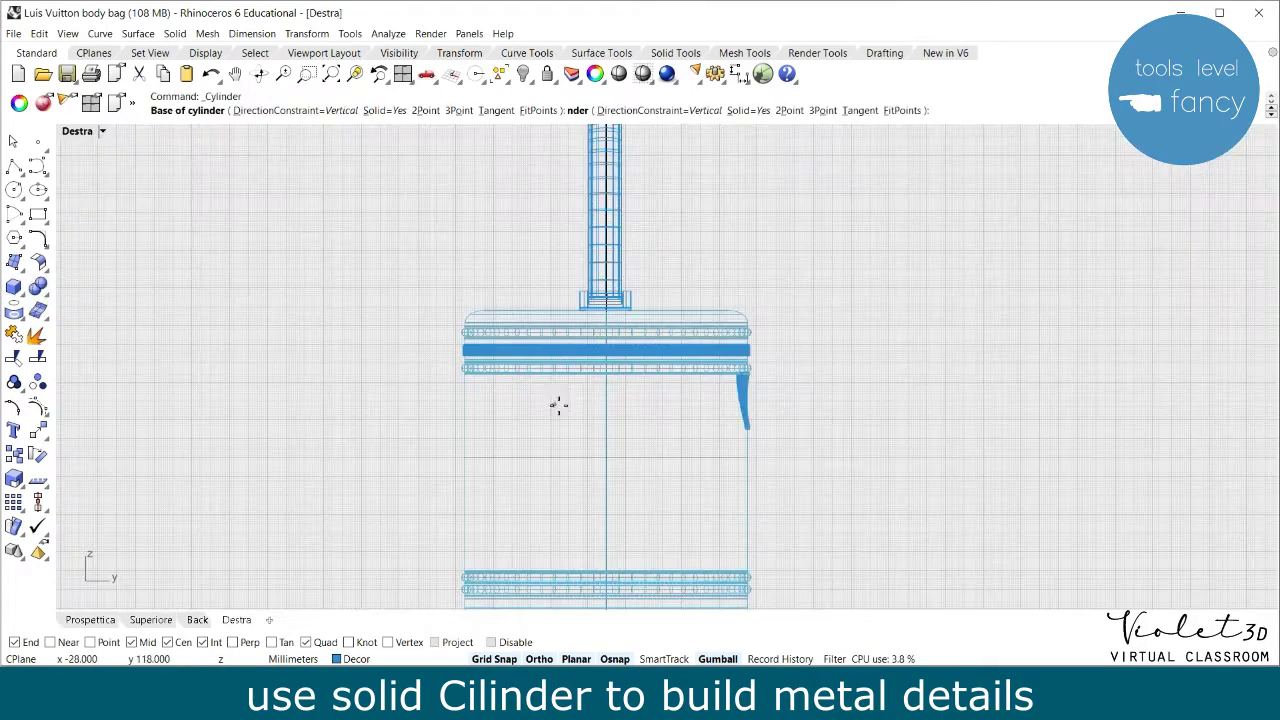
Create a 9 mm radius solid cylinder on the bag's side below the piping, plus a smaller concentric cylinder for the metal knob
scroll(557, 406, up, 3)
click(600, 382)
click(565, 378)
key(Return)
key(Return)
click(600, 382)
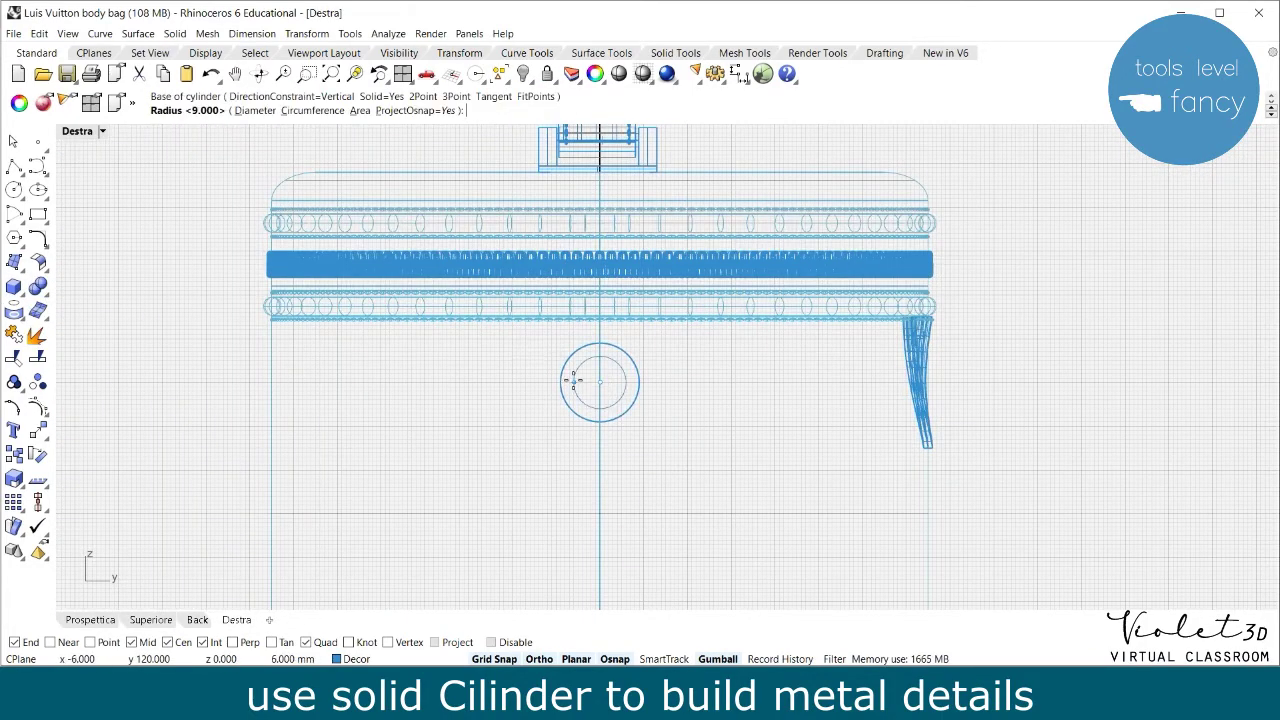
scroll(573, 382, up, 12)
click(564, 385)
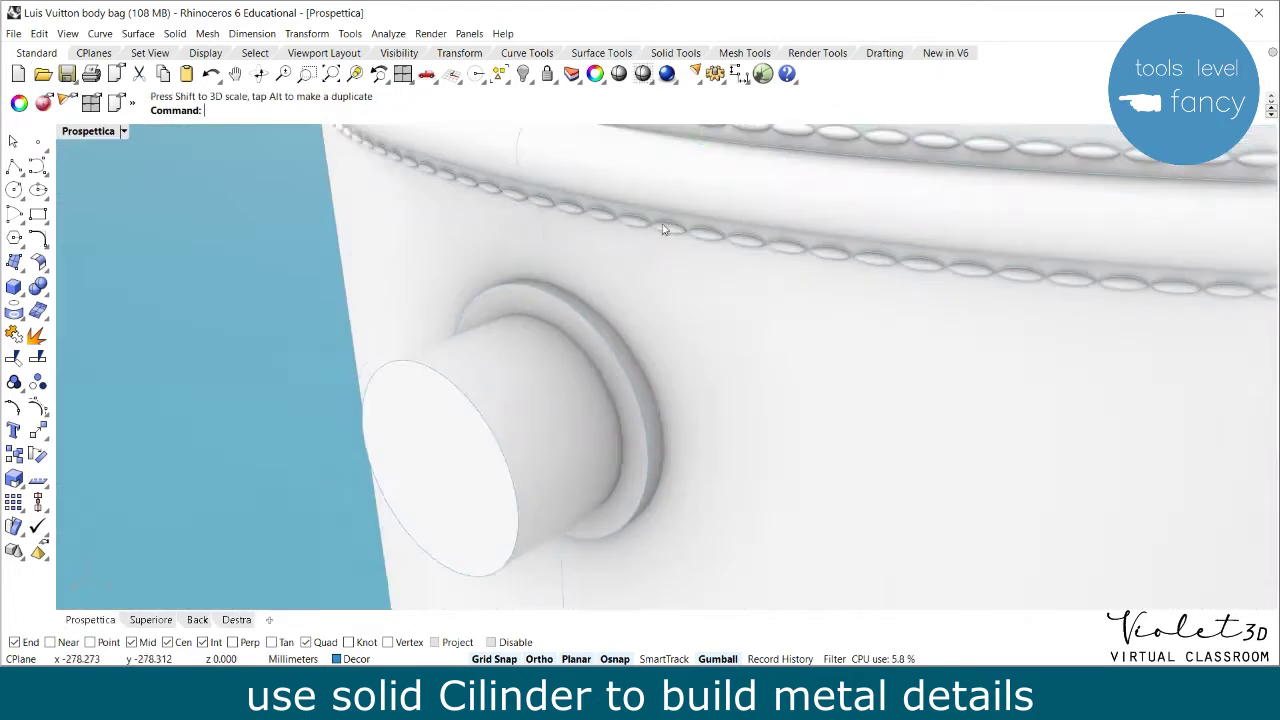
Fillet the edge of the wide base cylinder of the metal knob with a 1 mm radius
click(676, 52)
click(294, 74)
click(366, 111)
text(1)
key(Return)
click(643, 343)
key(Return)
key(Return)
key(Return)
Fillet the front edge of the protruding knob cylinder with a 4 mm radius
click(366, 111)
key(Return)
click(443, 380)
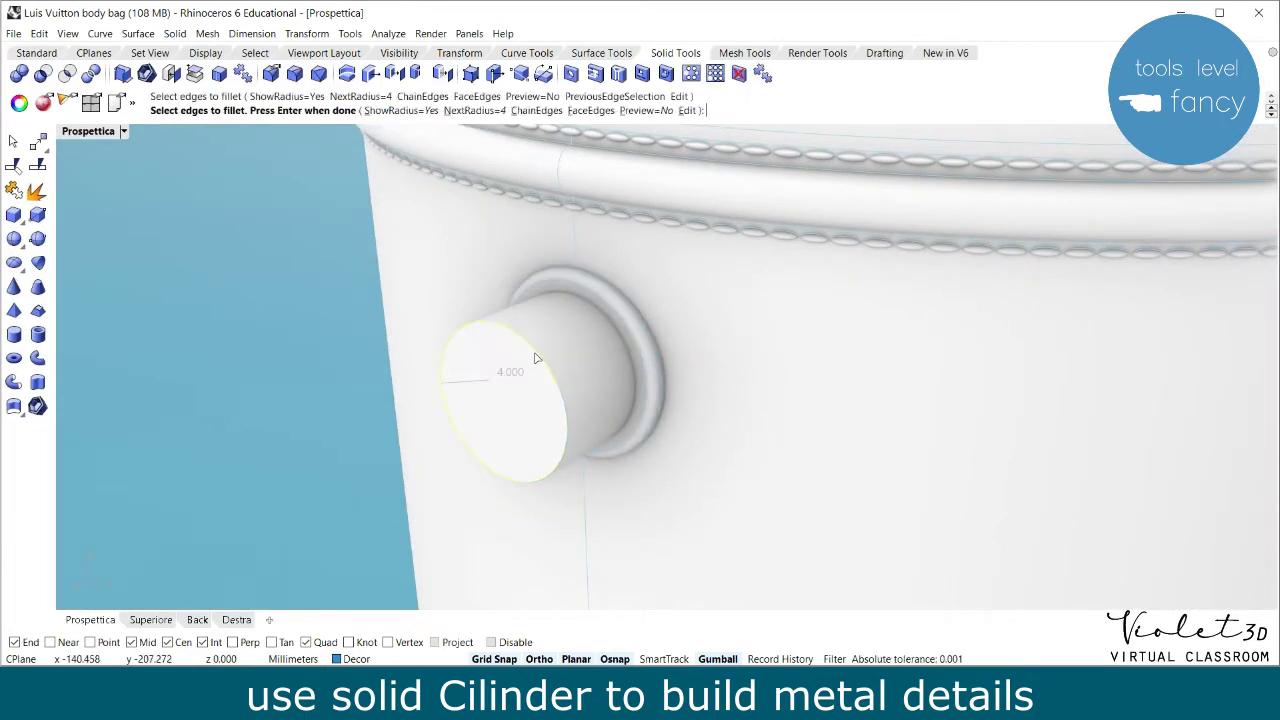
key(Return)
key(Return)
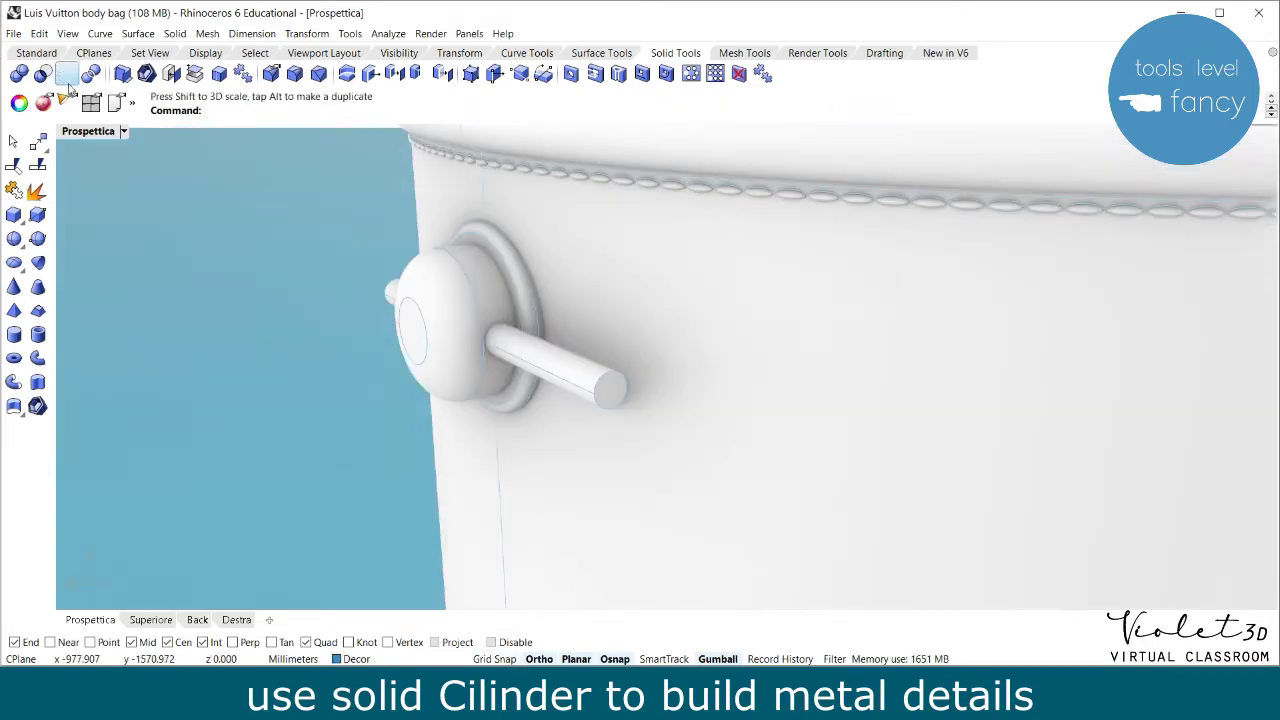
Subtract the thin crossing cylinder from the rounded knob with a Boolean difference, keeping the cutting solid
click(67, 73)
click(437, 290)
key(Return)
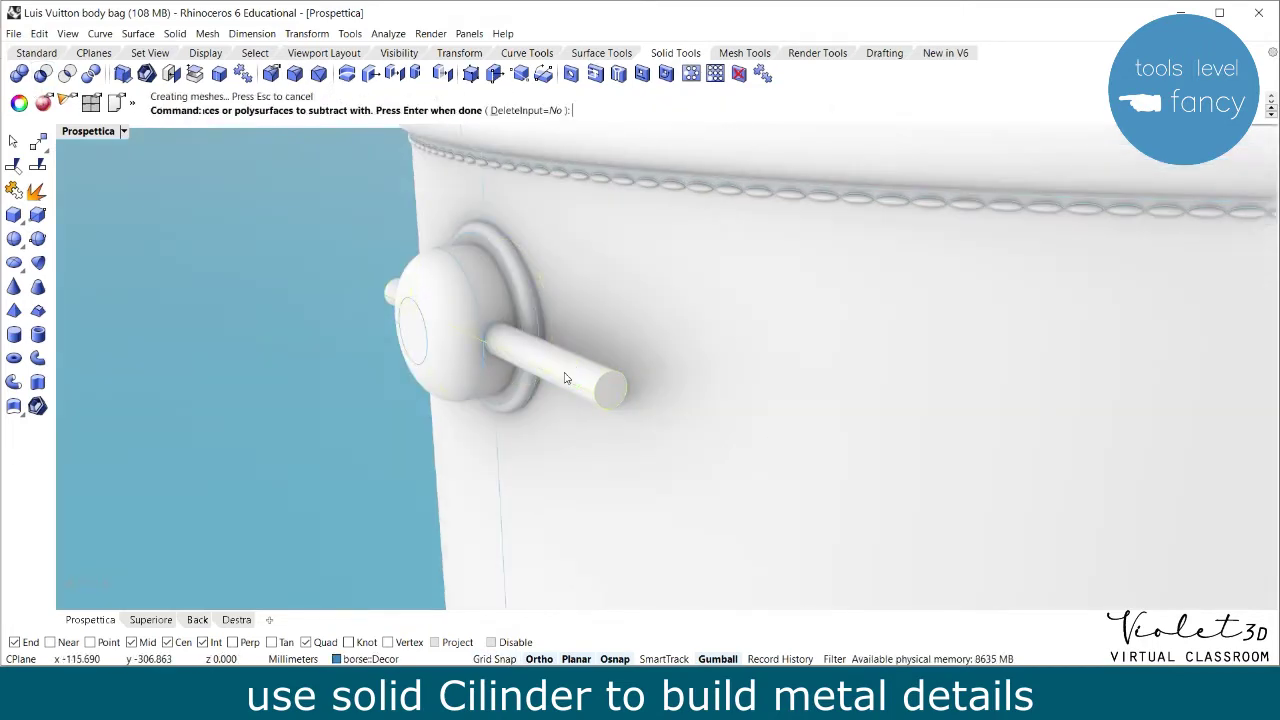
click(563, 374)
key(Return)
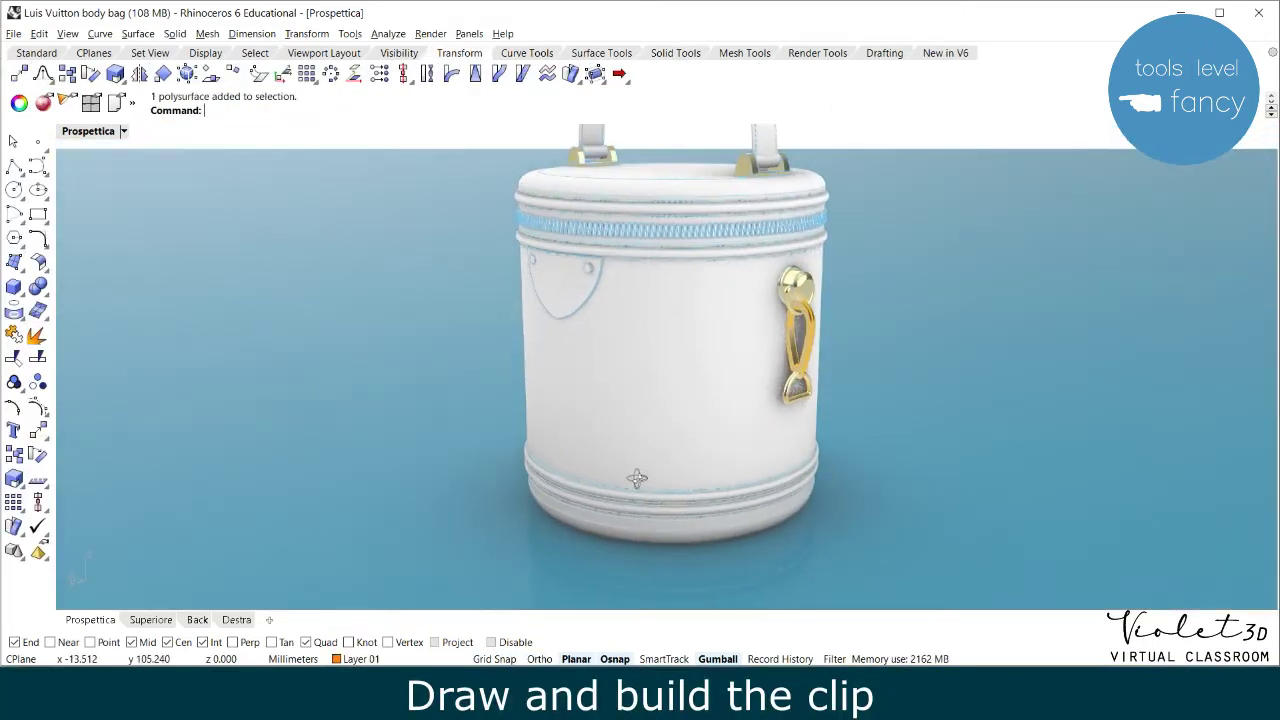
Draw a degree-3 control point curve for the strap from the clip's ring down to the ground and around the front, with object snaps disabled
right_drag(637, 479, 815, 497)
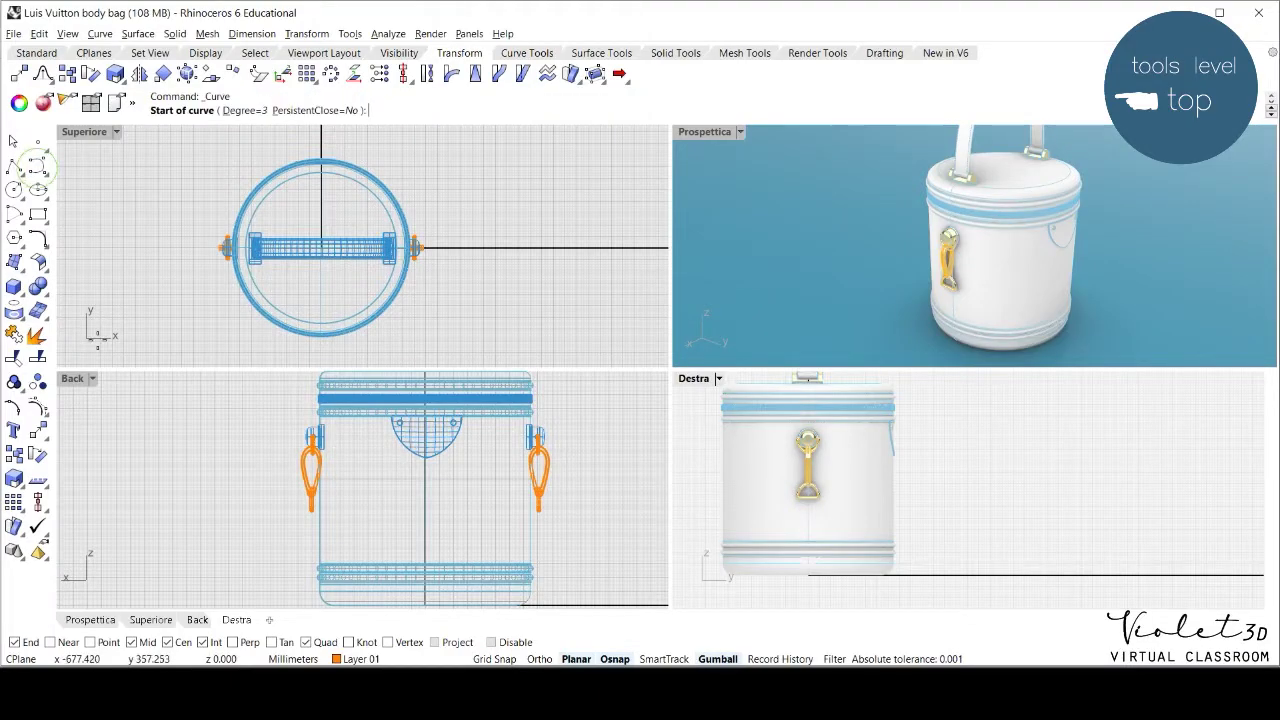
scroll(309, 514, up, 5)
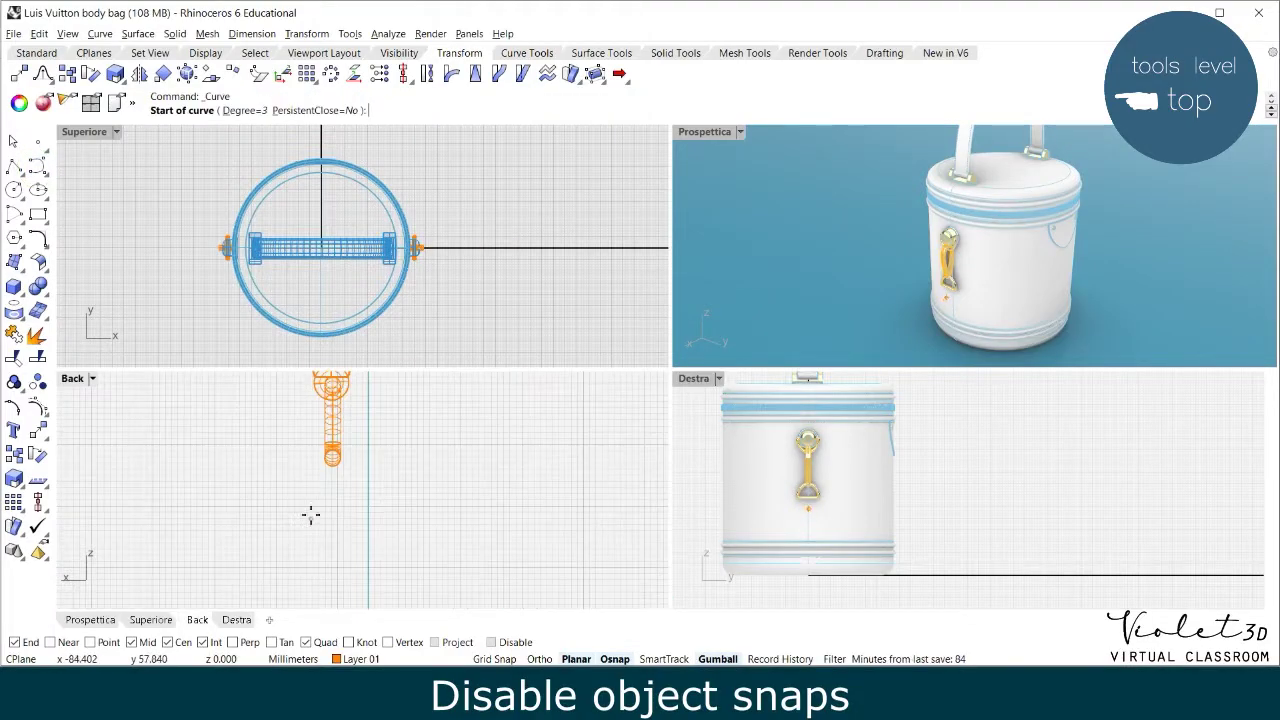
click(490, 642)
click(323, 452)
scroll(323, 452, down, 3)
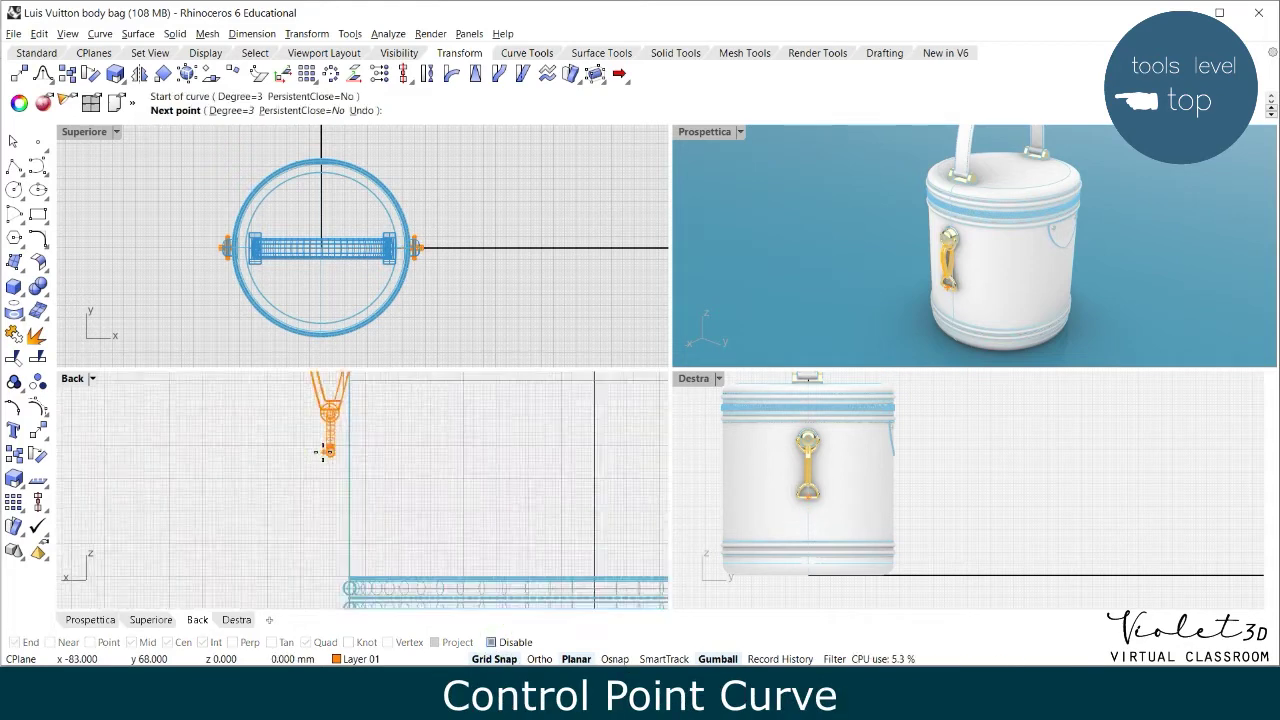
click(919, 573)
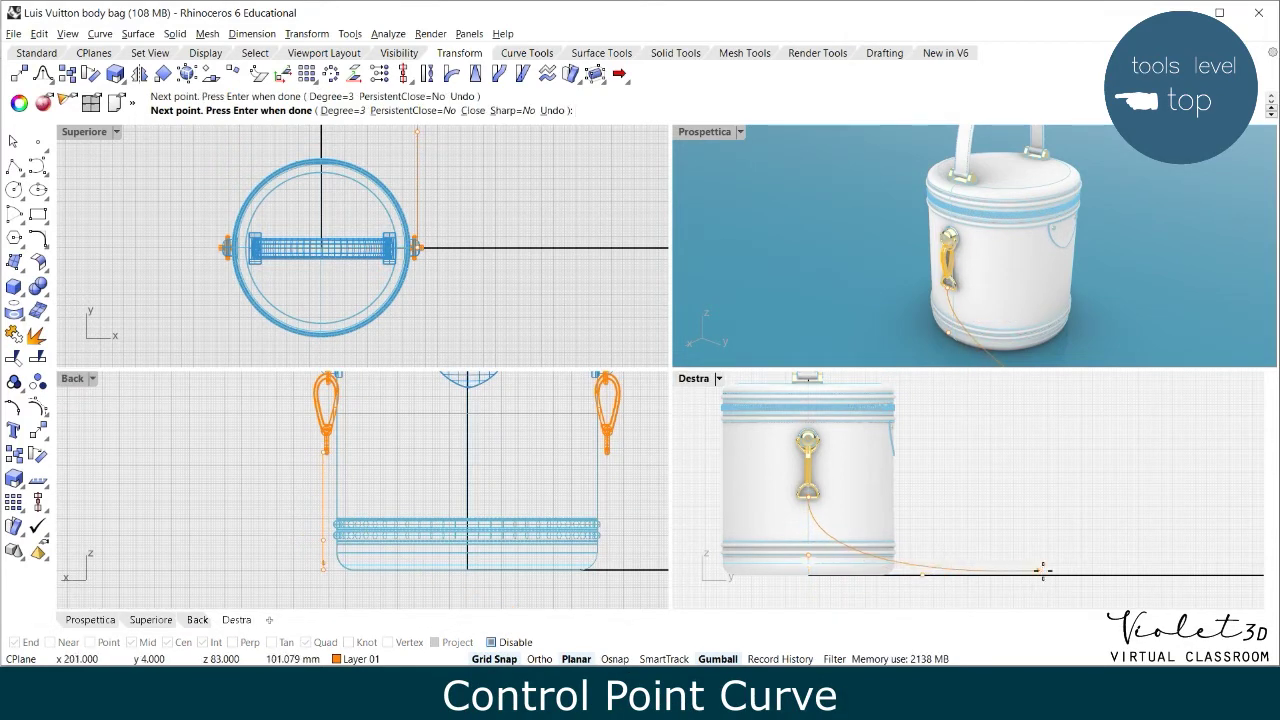
click(1055, 570)
scroll(437, 274, down, 4)
right_drag(437, 274, 447, 355)
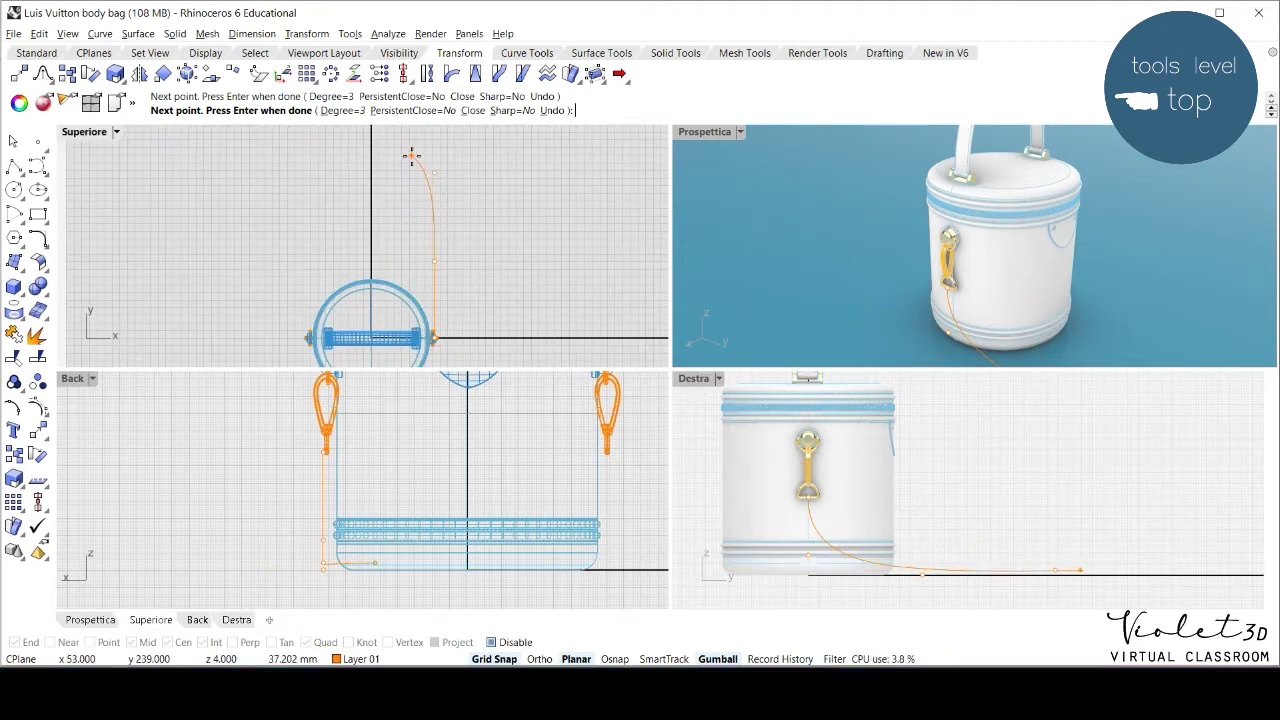
click(411, 155)
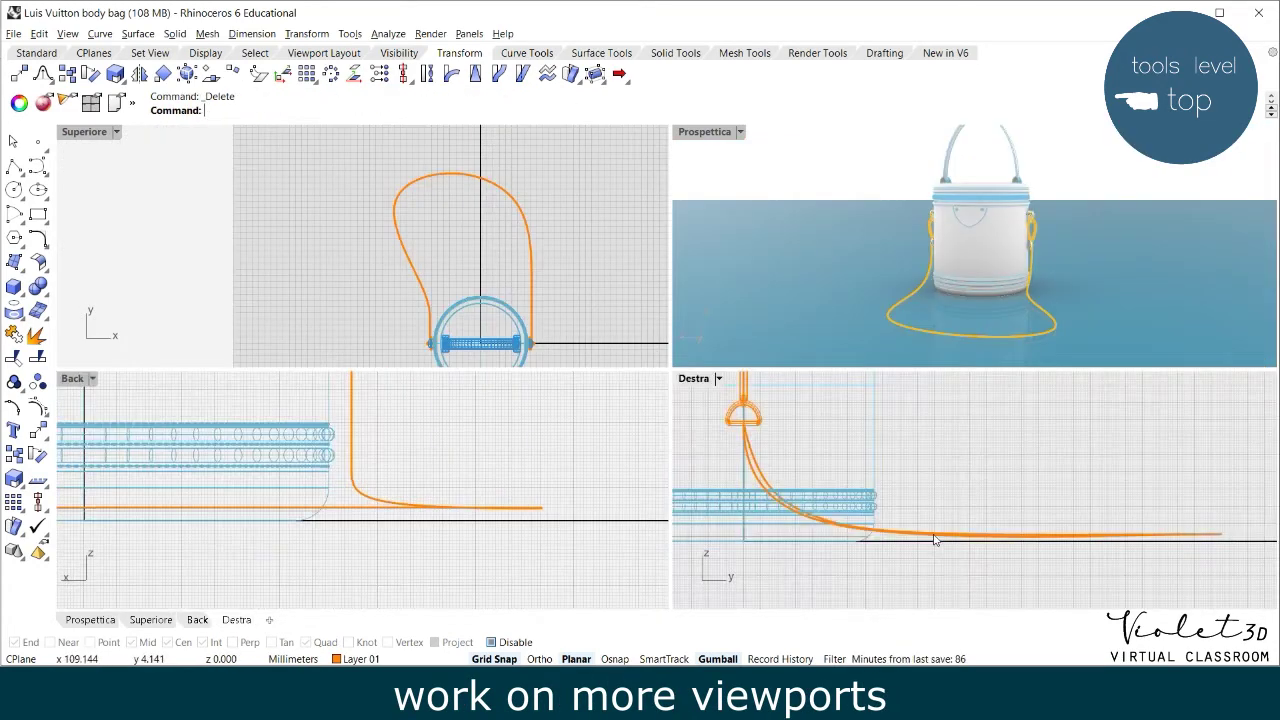
Draw a deformable 12-point ellipse at the far end of the strap curve with half-axes of about 4 mm vertically and 2 mm horizontally
double_click(688, 381)
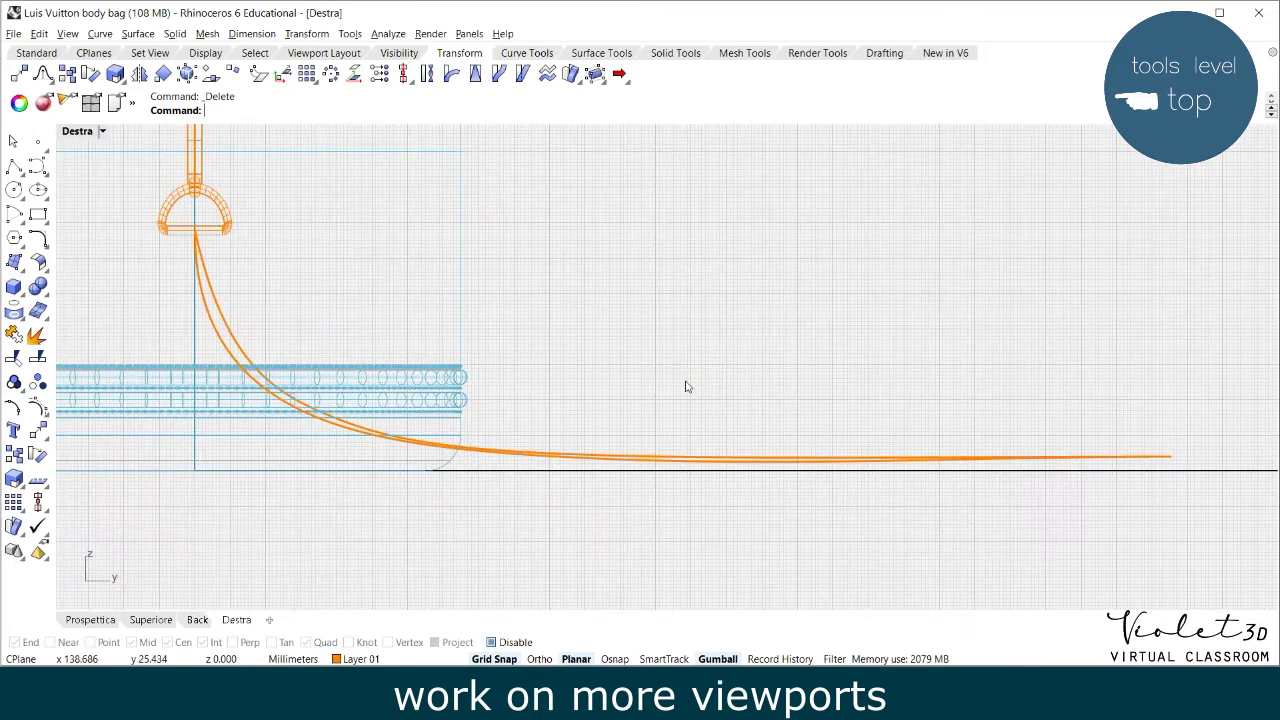
scroll(1170, 495, up, 3)
click(38, 191)
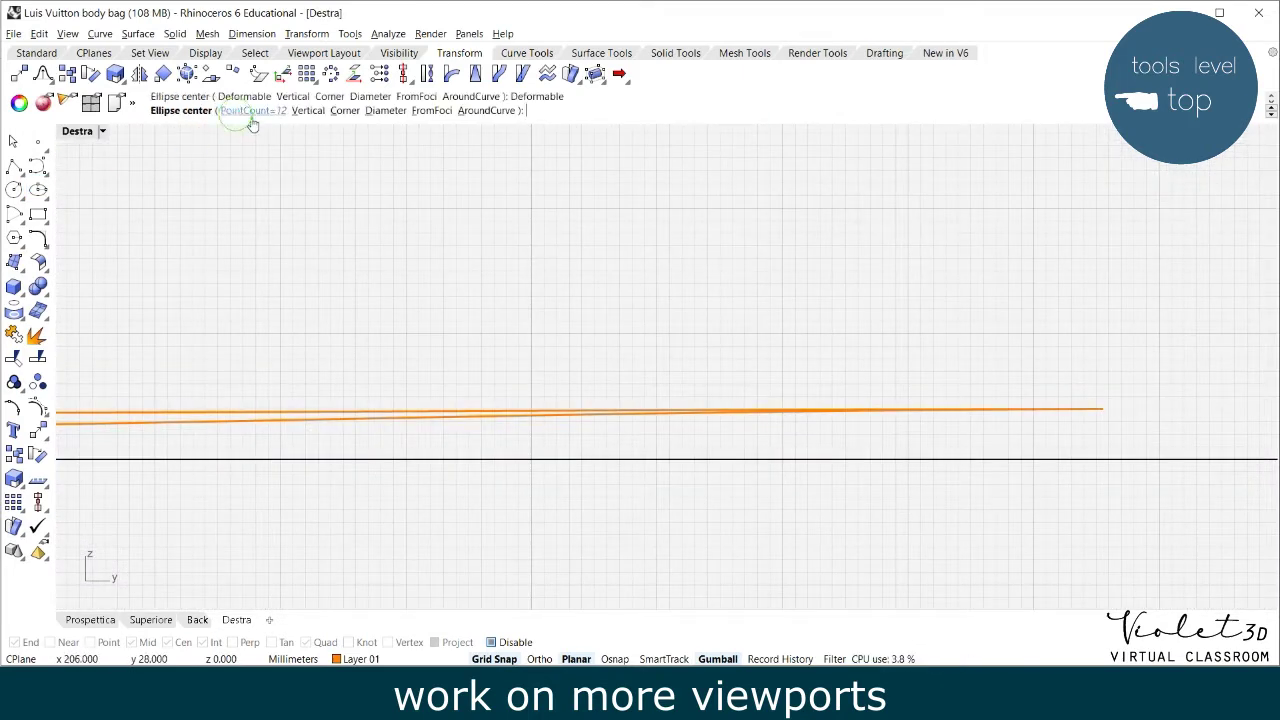
scroll(1103, 408, up, 1)
click(1092, 408)
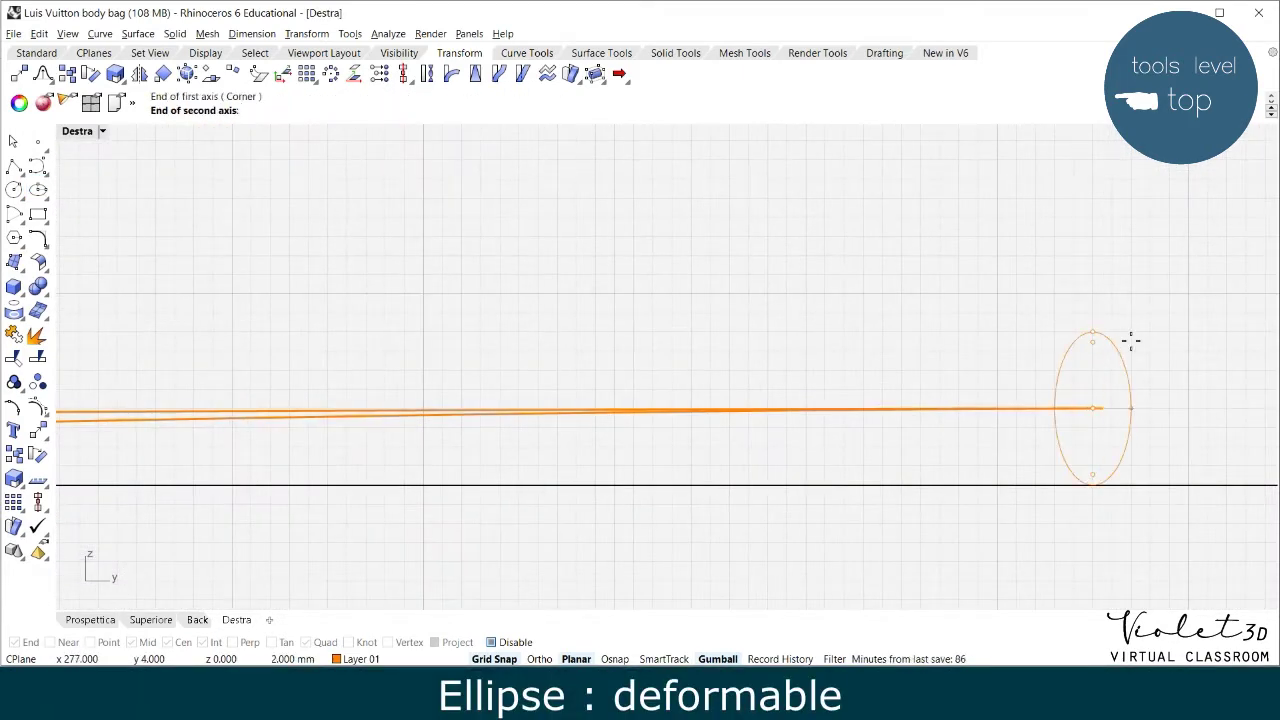
click(1131, 341)
scroll(1063, 394, up, 1)
click(1050, 413)
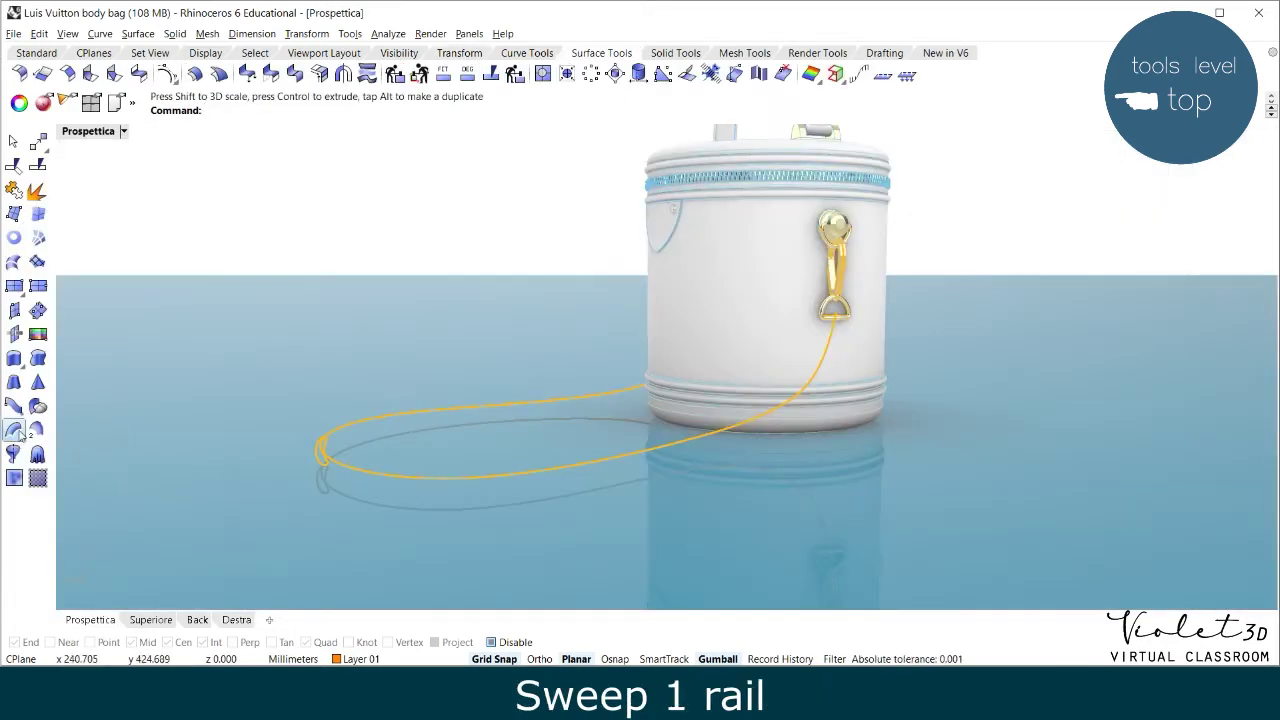
Sweep the ellipse profile along the strap curve on one side of the bag with Sweep 1 Rail
click(14, 429)
click(306, 458)
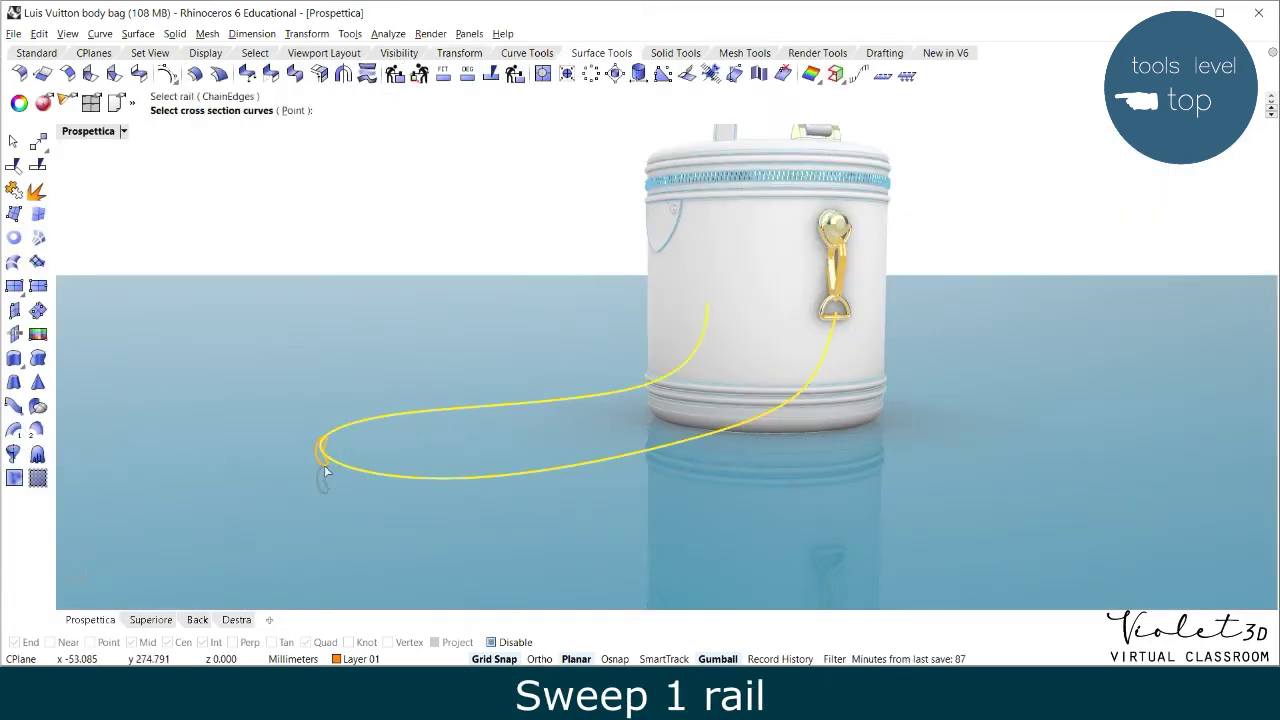
click(322, 456)
key(Return)
key(Return)
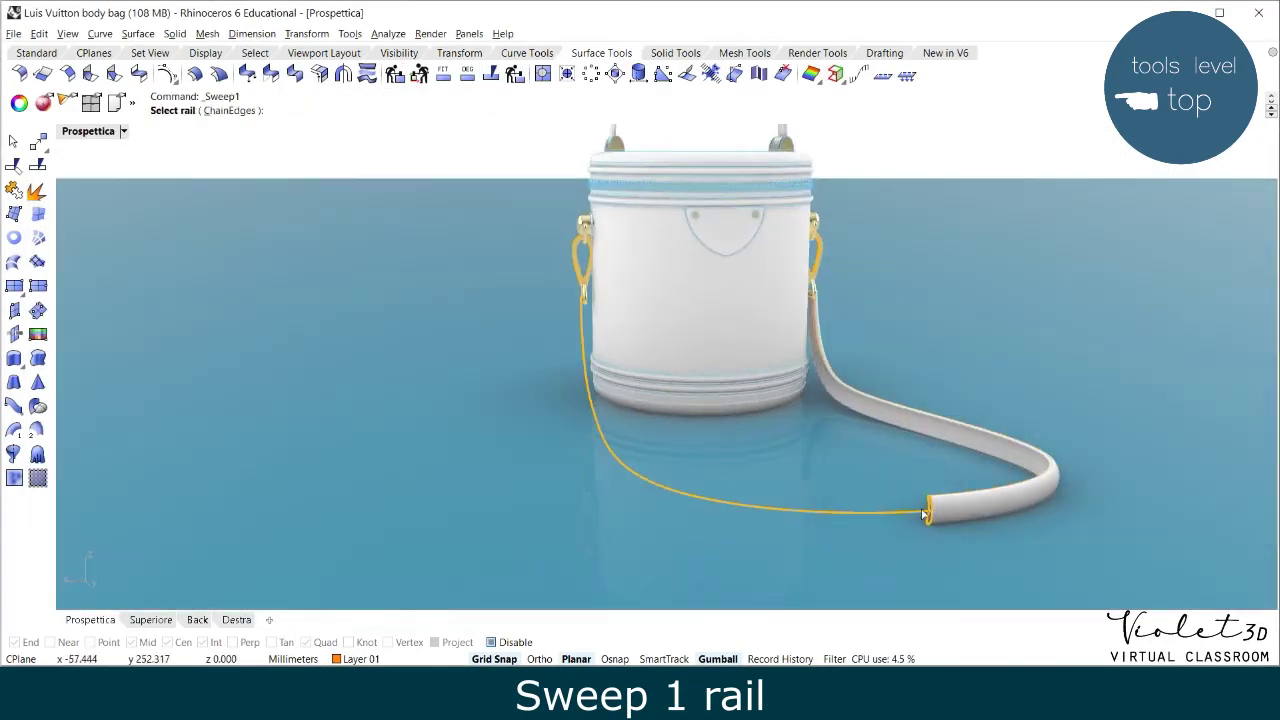
Sweep the ellipse profile along the opposite strap curve to form the second half of the strap
click(700, 513)
click(950, 536)
click(977, 566)
key(Return)
key(Return)
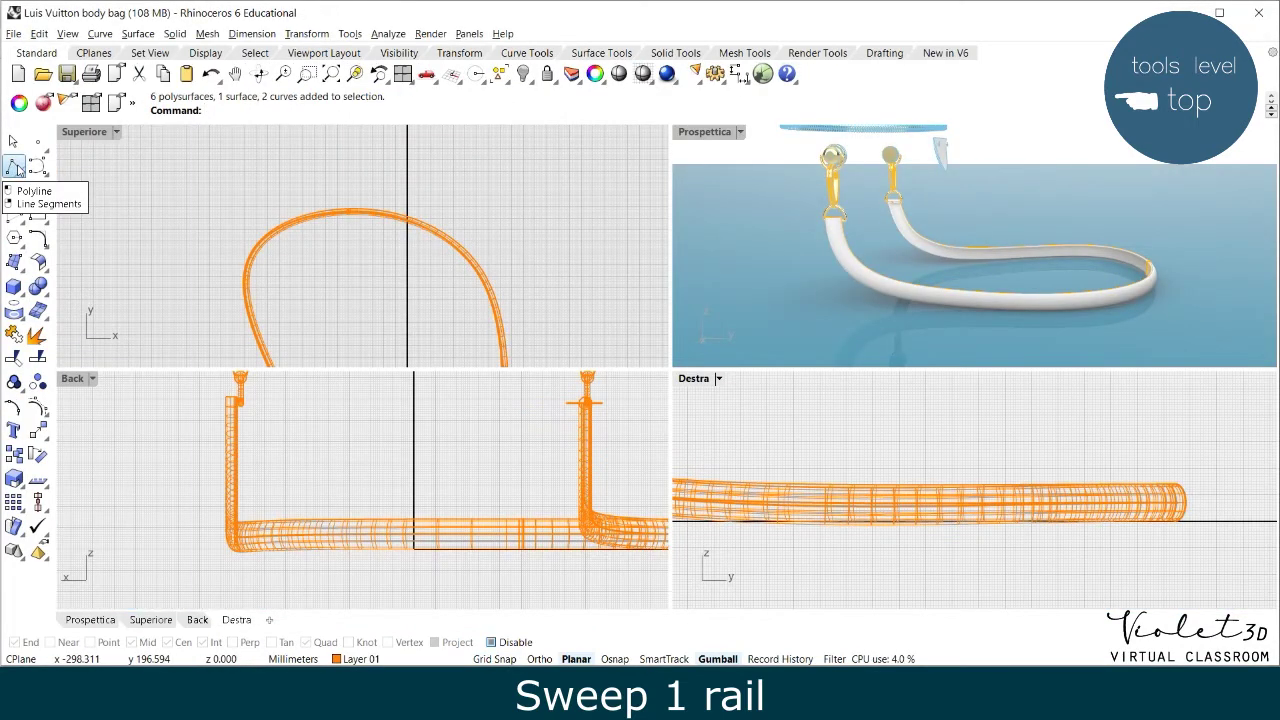
Draw an open arrow-shaped polyline in the right view across the strap to define its pointed end
click(18, 168)
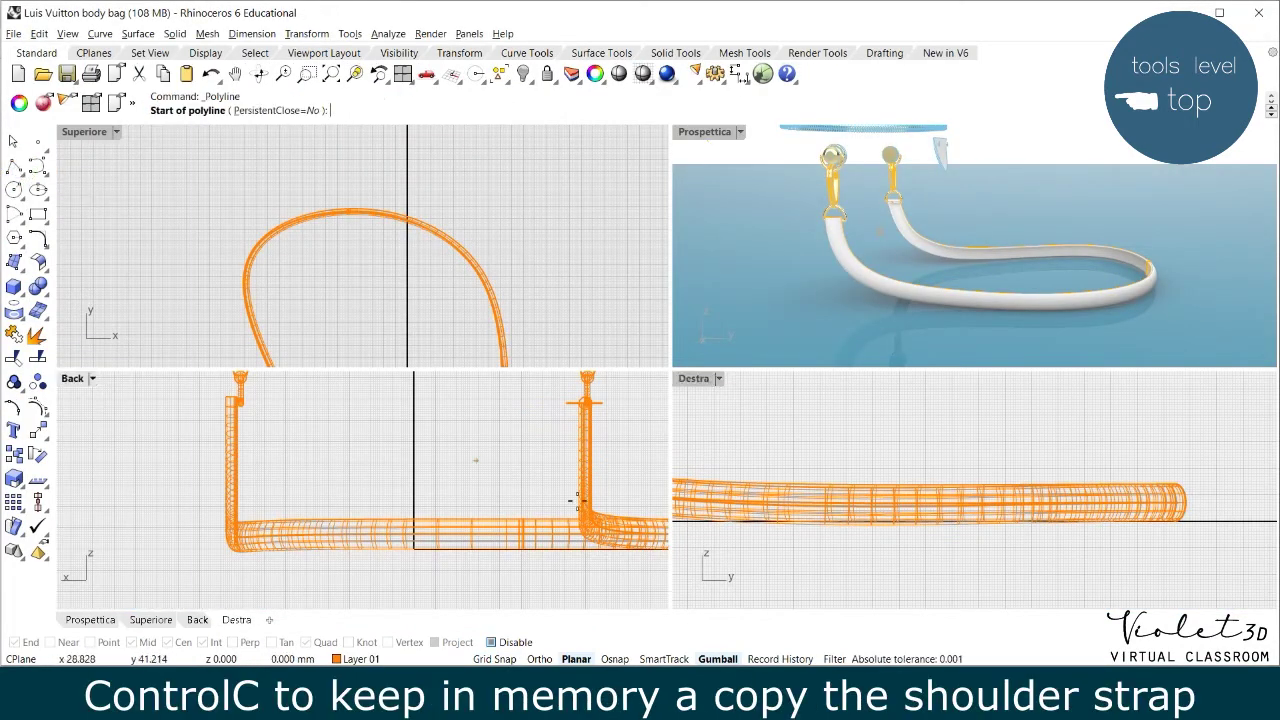
scroll(880, 543, down, 3)
scroll(830, 498, up, 4)
click(775, 533)
click(779, 540)
click(835, 572)
key(Return)
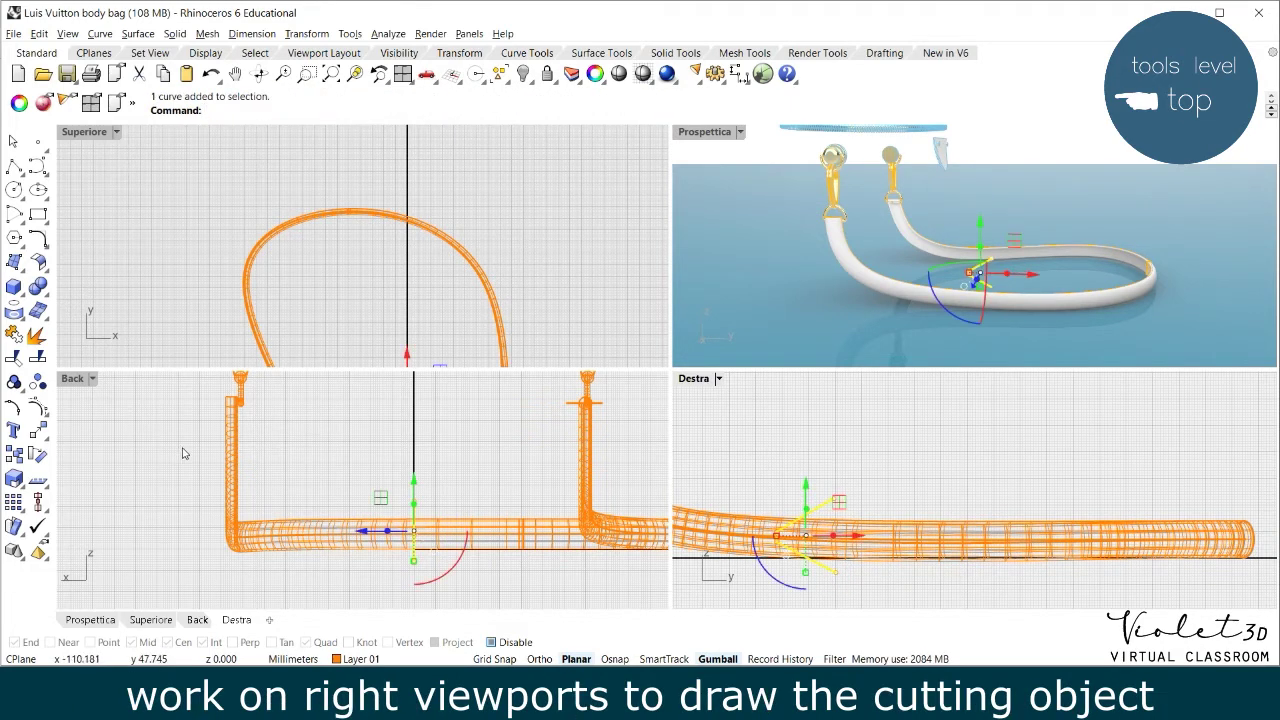
Trim the strap and the extruded arrow-shaped cutting surface against each other, and join the pieces into a closed pointed tip
click(14, 358)
click(729, 548)
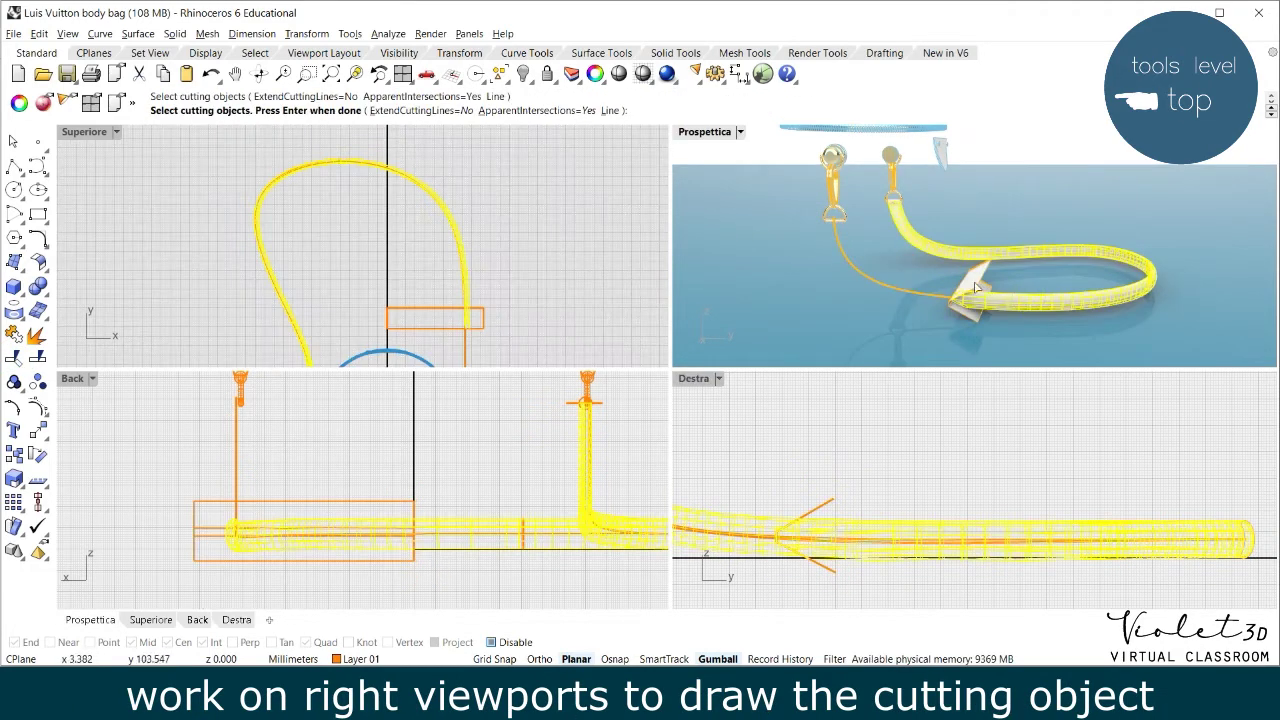
key(Return)
click(1060, 292)
key(Return)
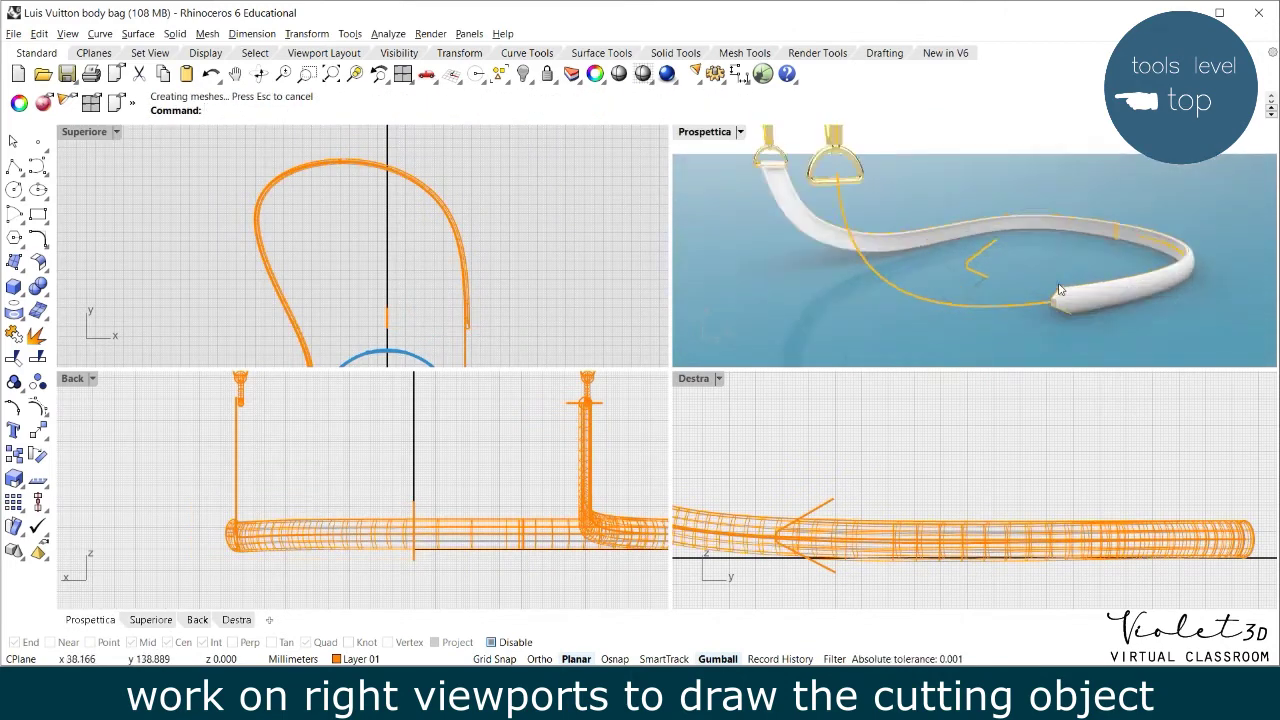
scroll(1060, 290, up, 5)
double_click(716, 136)
key(ctrl+j)
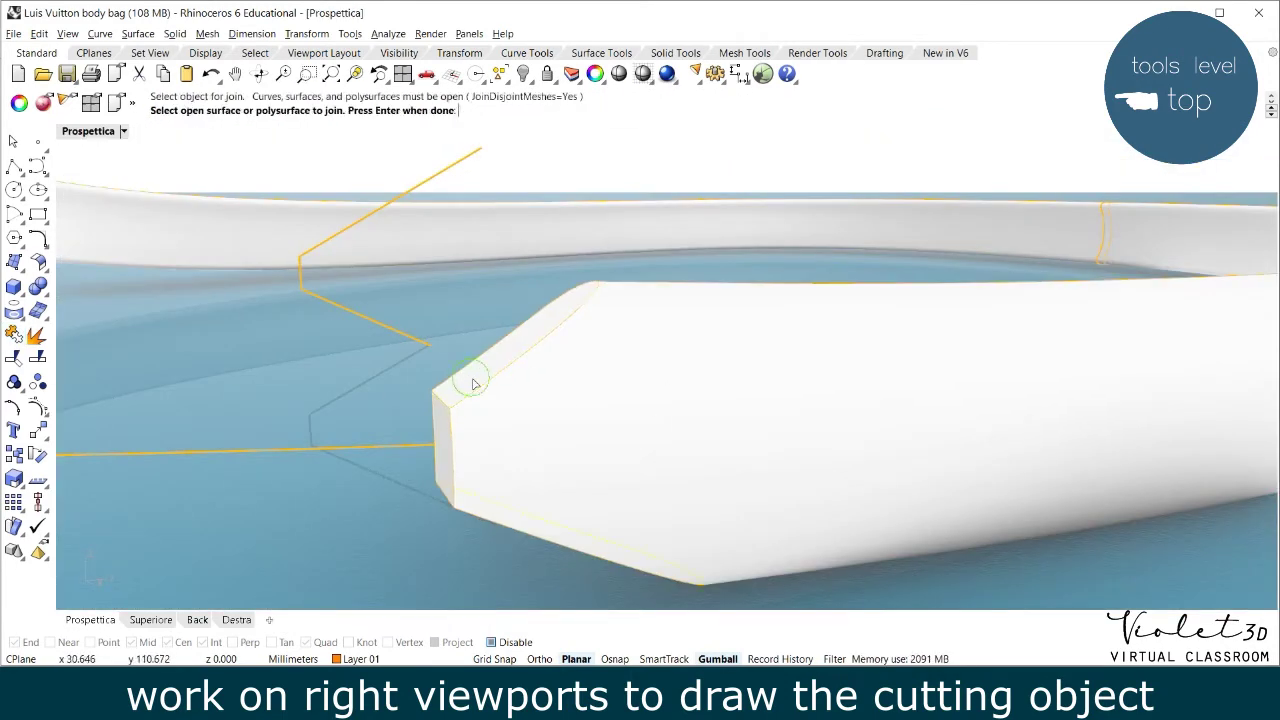
click(505, 415)
Fillet the edges of the strap's pointed tip with a 1 mm radius
click(675, 53)
click(296, 73)
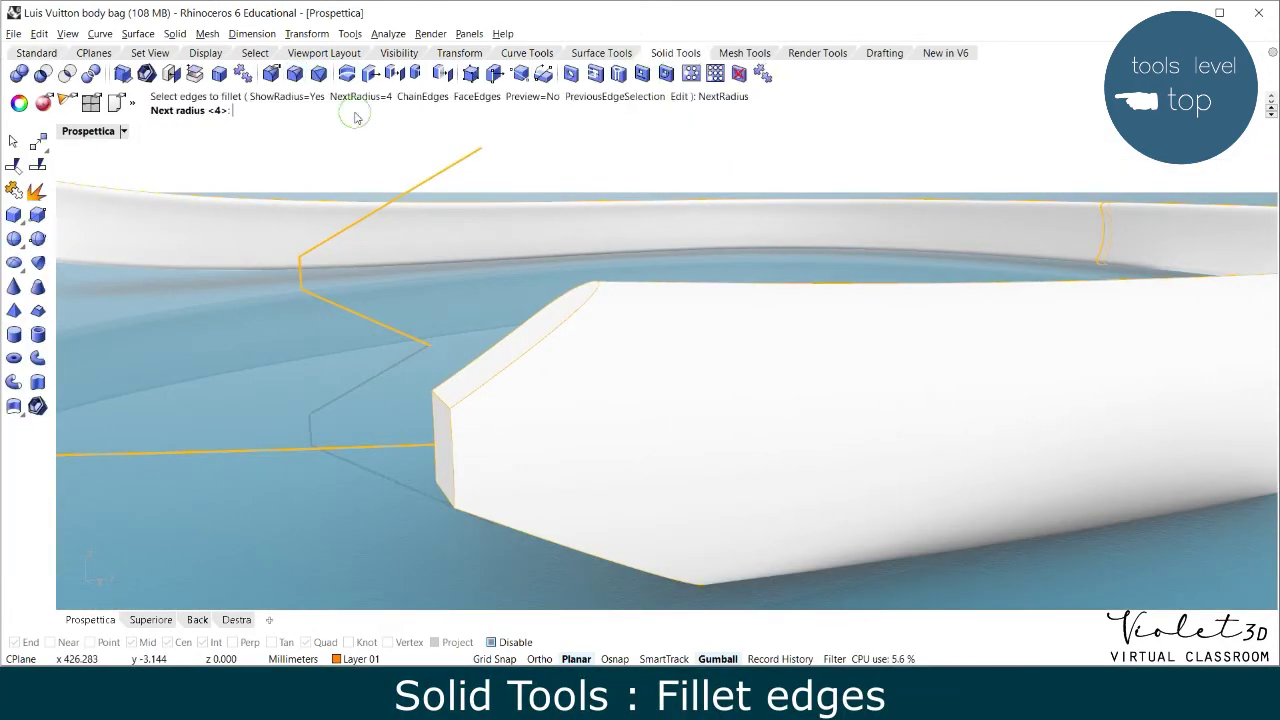
click(478, 401)
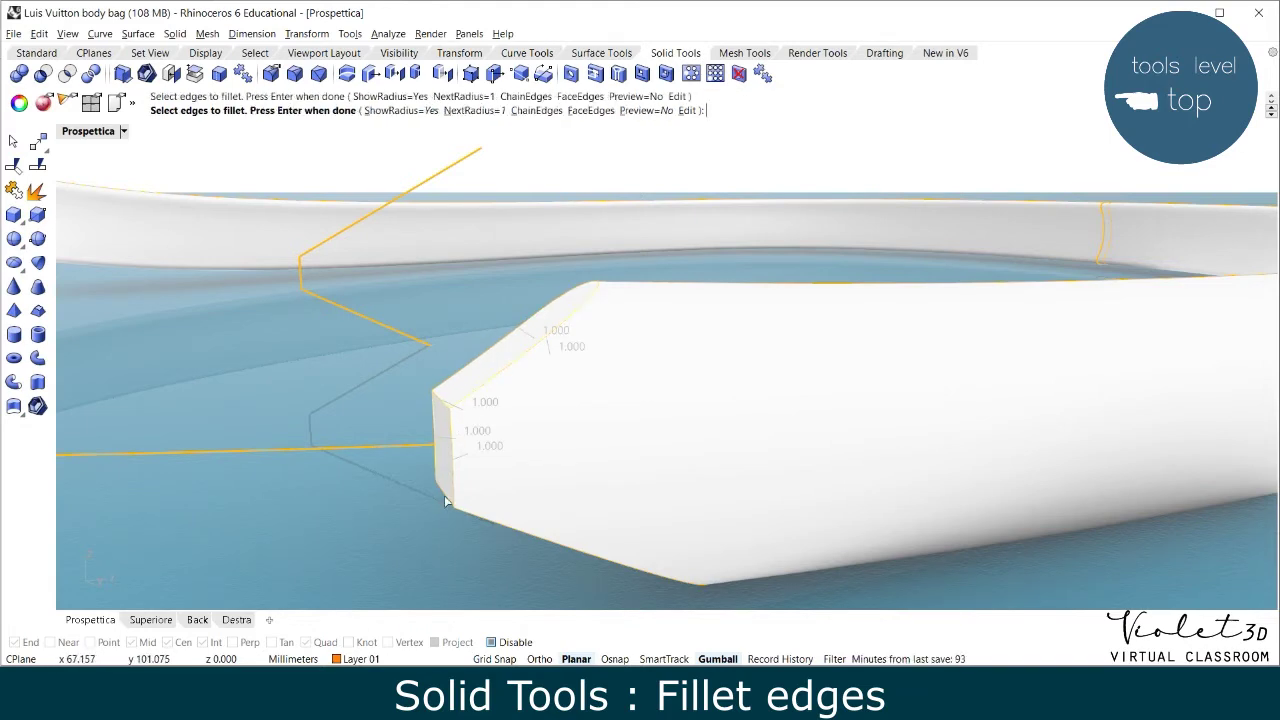
right_drag(445, 502, 599, 508)
key(Return)
key(Return)
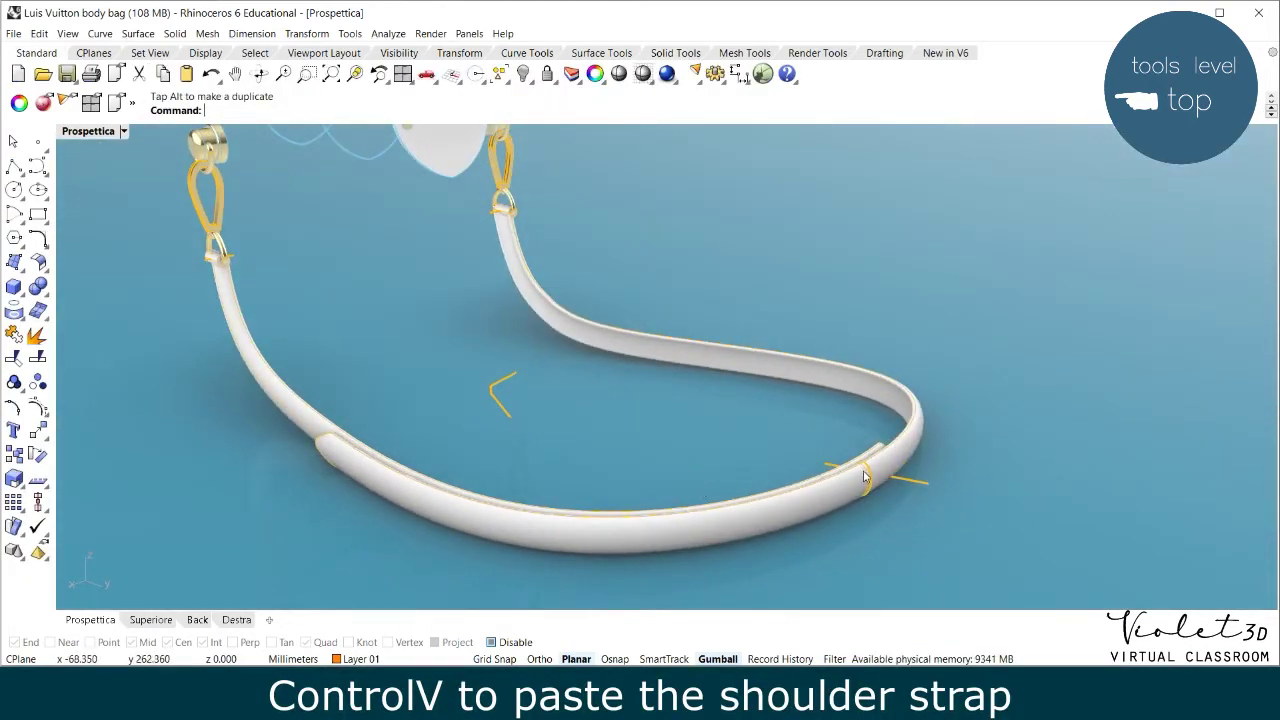
Draw a corner-to-corner rectangle in the right view around the end of the shortened strap as the clasp outline
scroll(866, 477, up, 2)
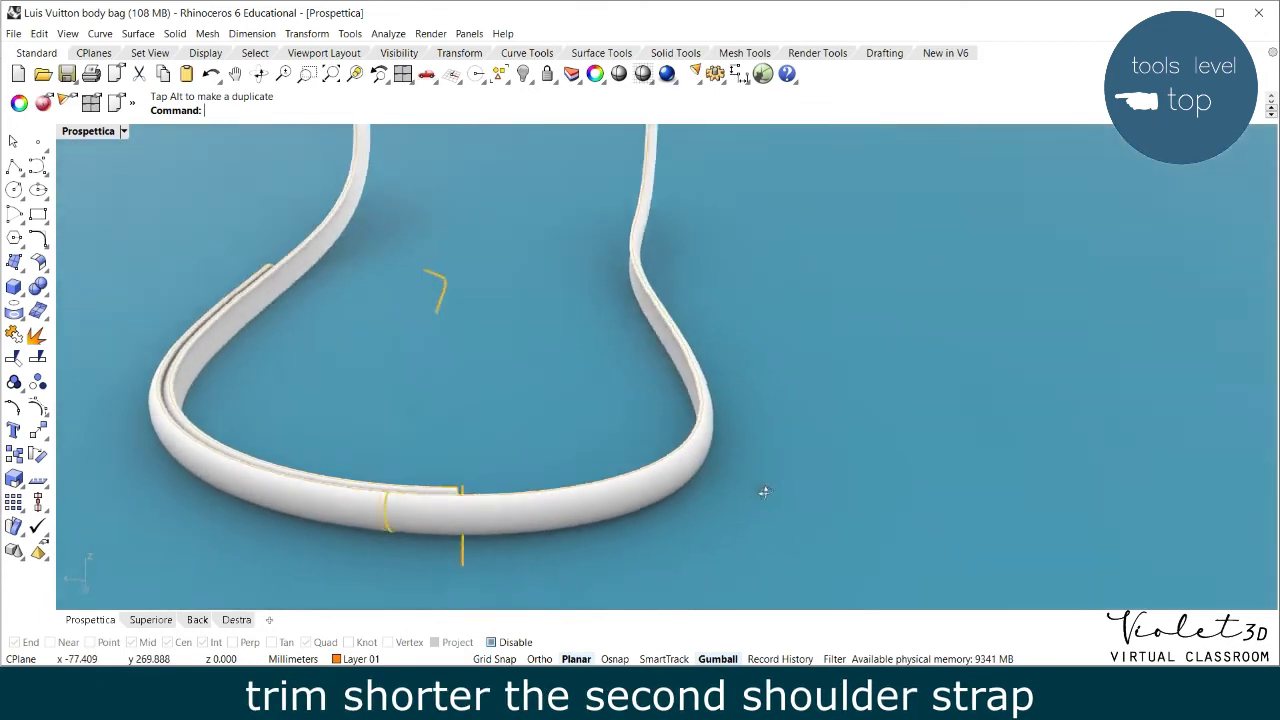
right_drag(763, 491, 570, 488)
scroll(449, 355, up, 3)
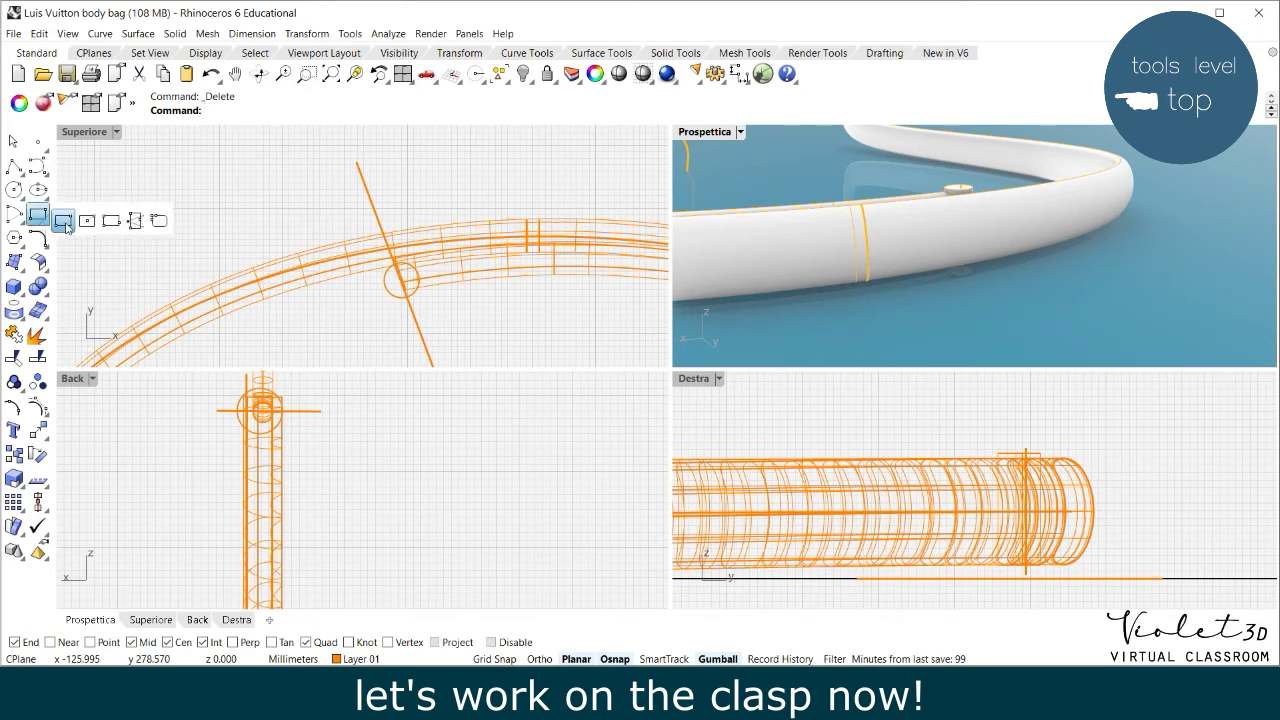
click(64, 222)
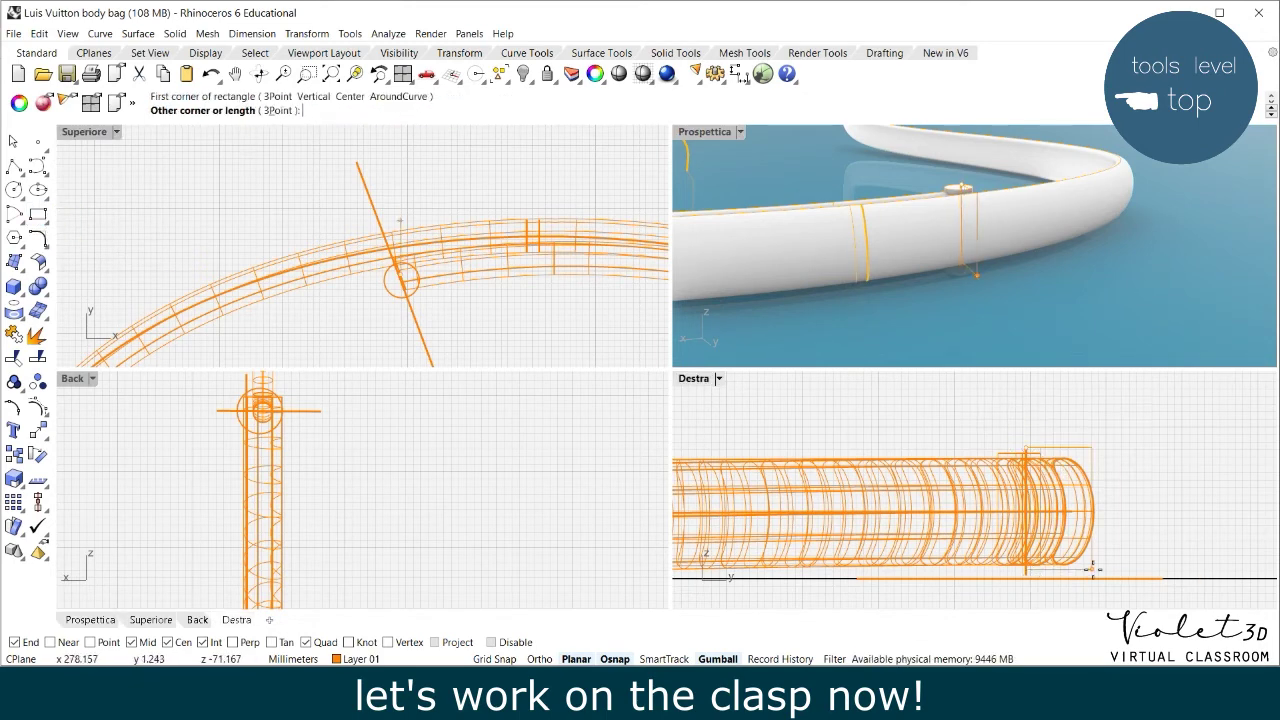
click(1128, 573)
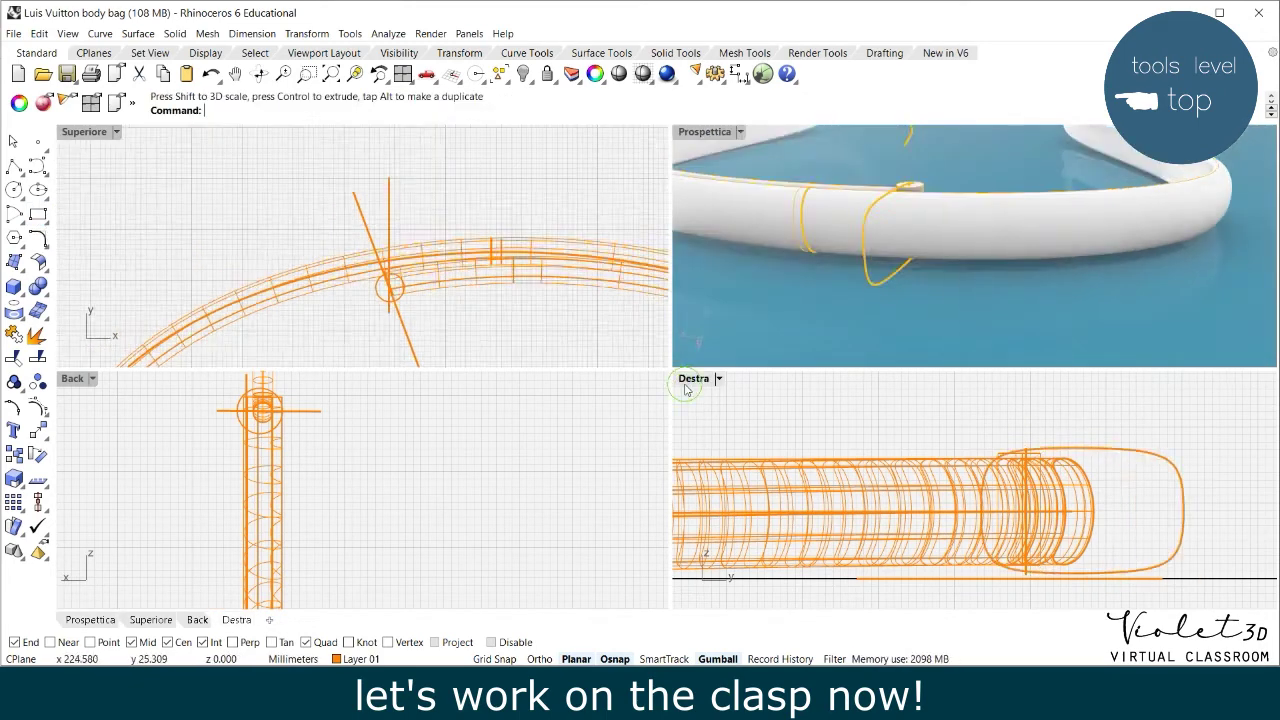
Trim away the part of the rounded clasp outline on the strap side of the vertical line
double_click(688, 381)
key(ctrl+t)
scroll(782, 287, up, 6)
click(763, 293)
key(Return)
click(746, 284)
key(Return)
Trim the vertical line's ends beyond the clasp outline and join both curves into one closed profile
key(Return)
click(770, 281)
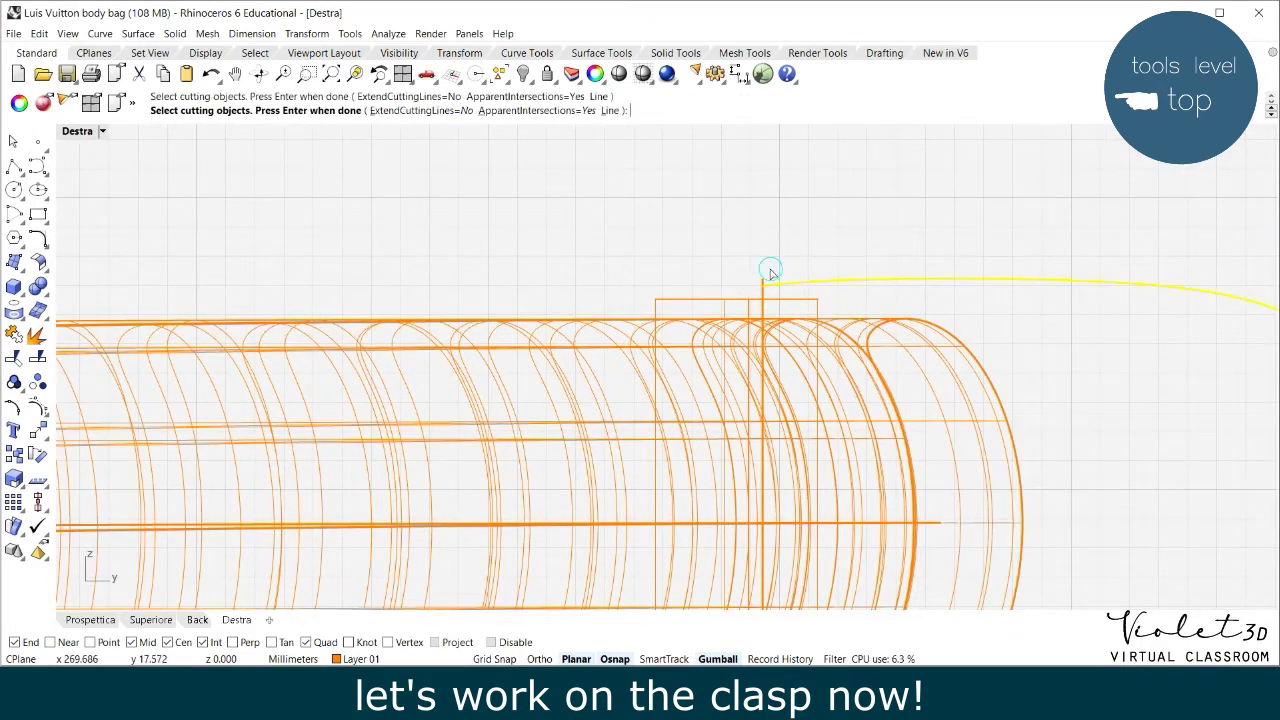
key(Return)
click(763, 282)
scroll(756, 271, down, 9)
scroll(774, 440, up, 7)
scroll(751, 455, up, 6)
drag(772, 404, 636, 452)
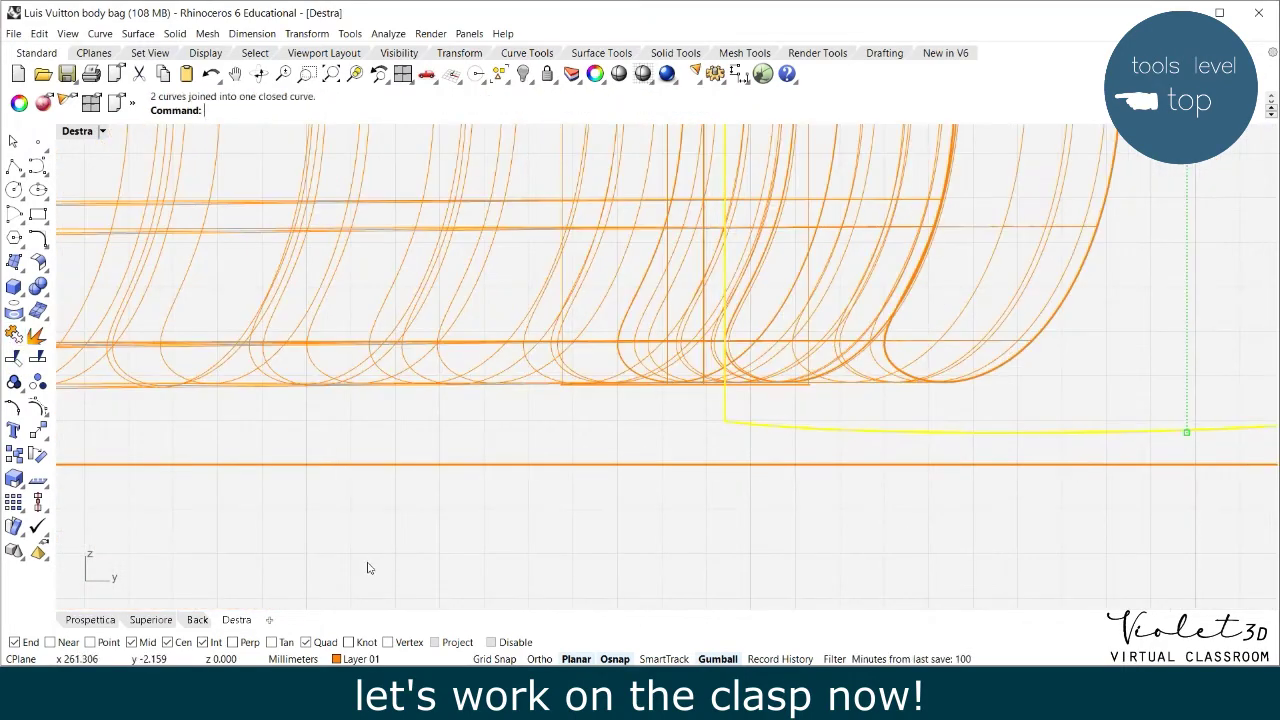
Create a planar surface between the outer and inner clasp outlines
scroll(367, 568, down, 3)
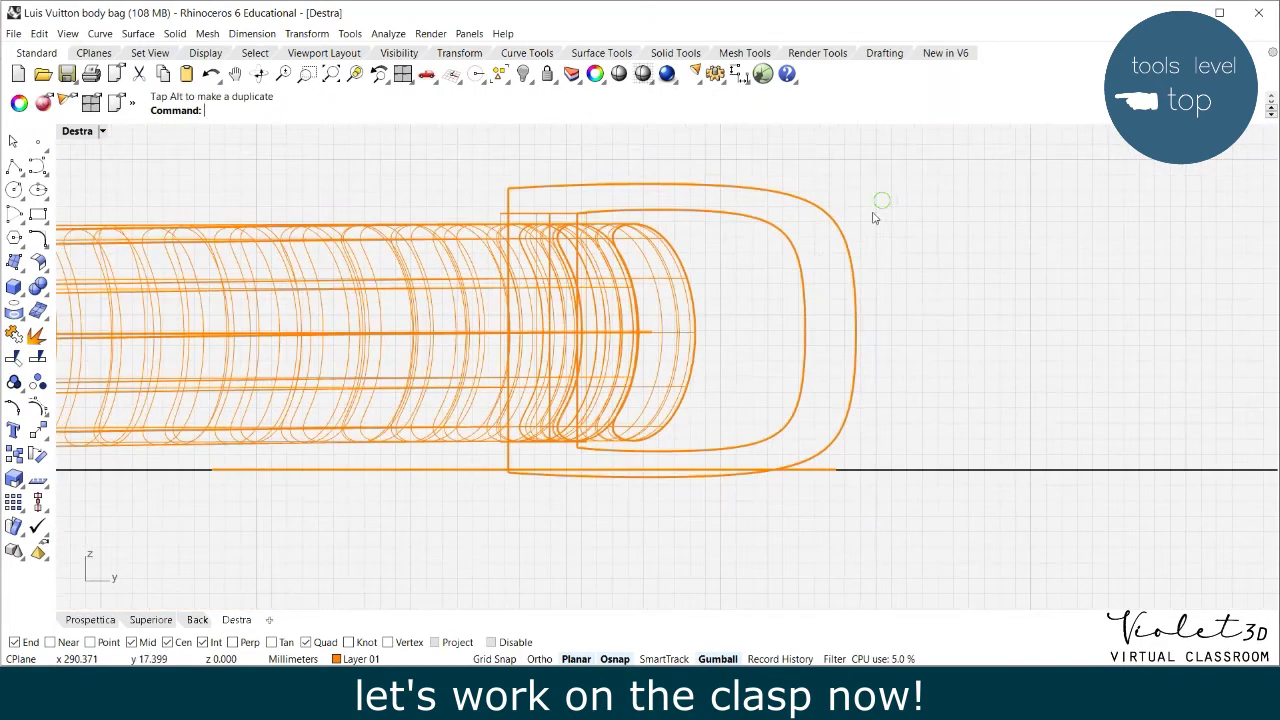
drag(880, 200, 560, 480)
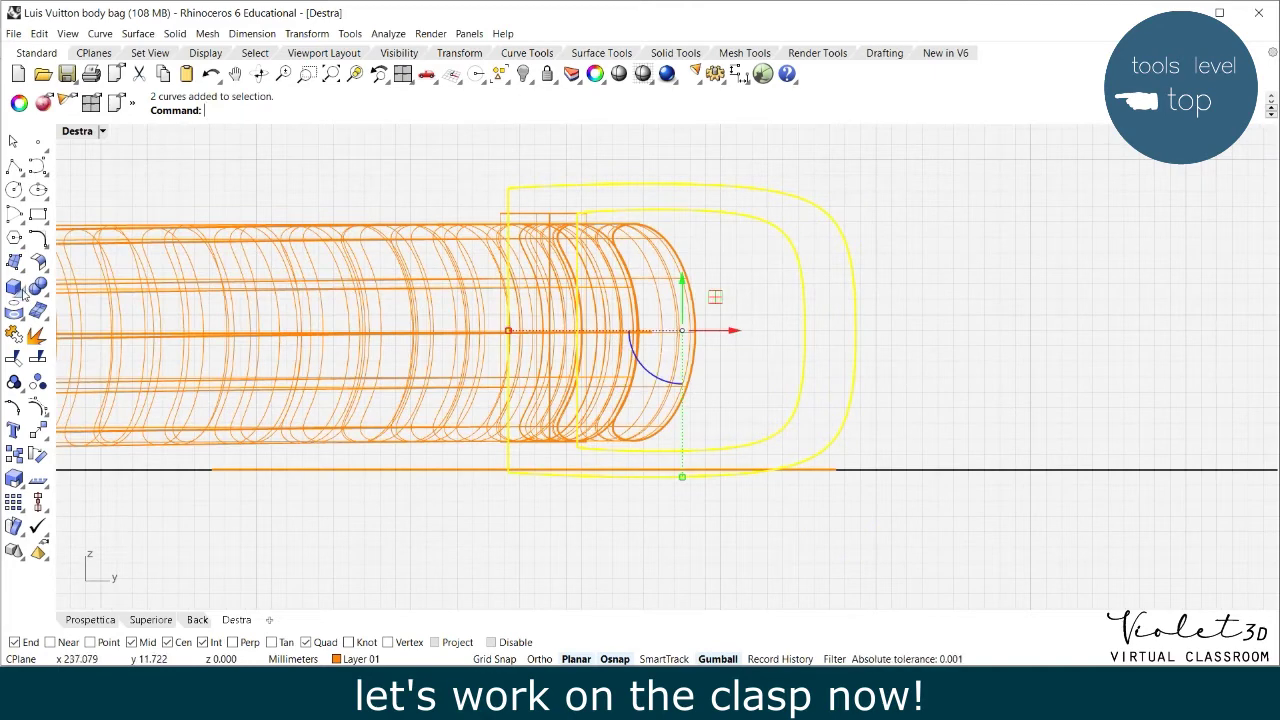
click(64, 276)
double_click(77, 131)
scroll(845, 240, up, 4)
Extrude the flat clasp surface a short distance along the strap to give the clasp thickness
click(848, 255)
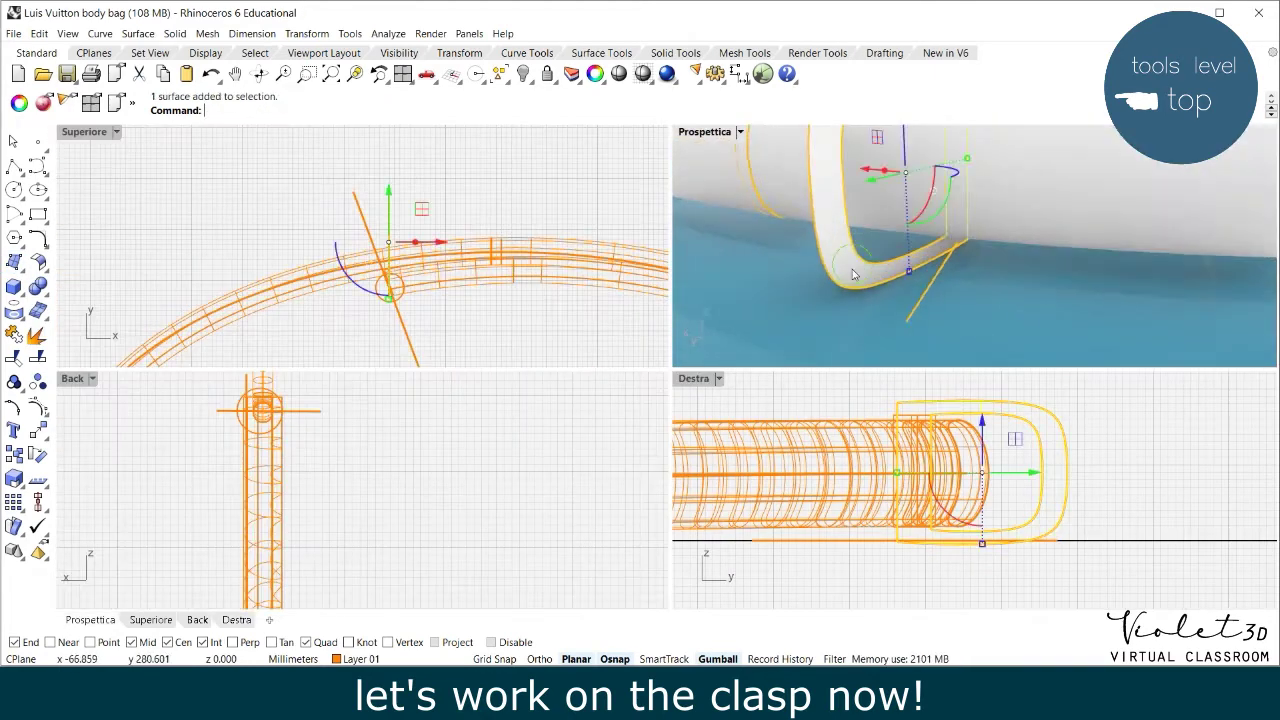
right_drag(852, 272, 873, 224)
shift+drag(891, 222, 875, 221)
right_drag(880, 250, 960, 245)
scroll(955, 245, down, 5)
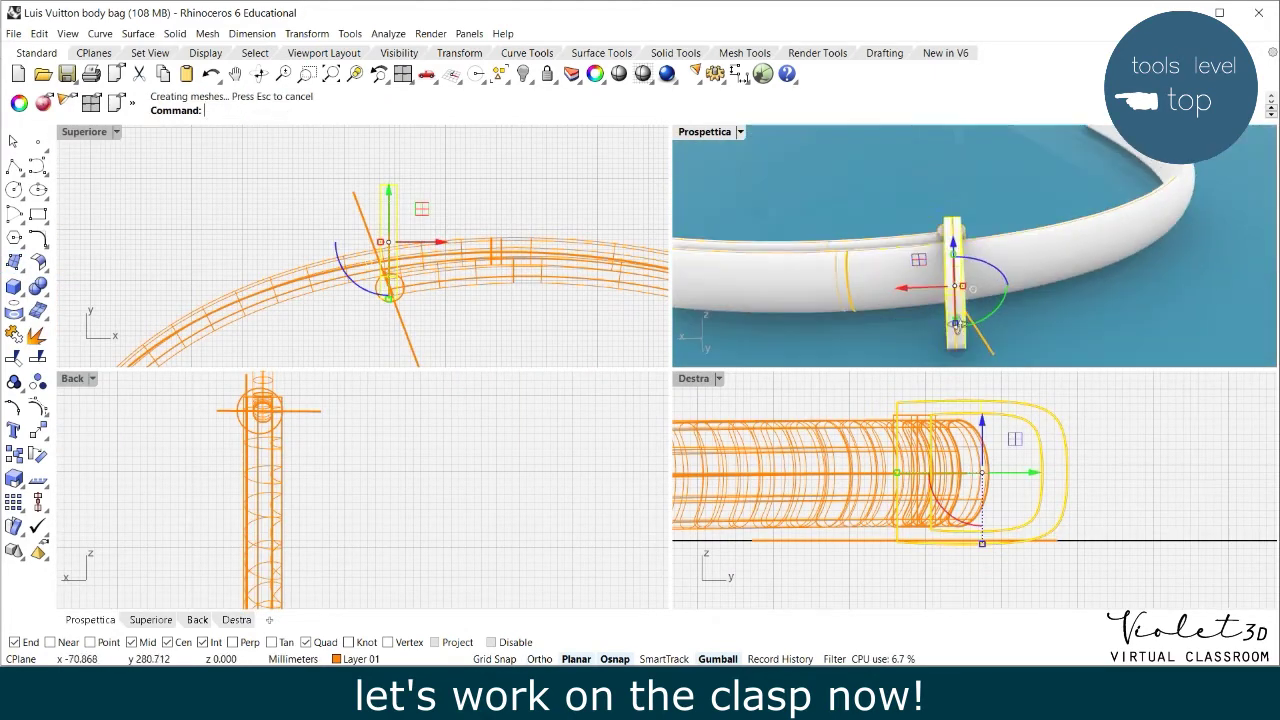
Rotate the clasp in the top view to line it up across the strap's direction
click(402, 203)
click(398, 203)
drag(400, 204, 343, 220)
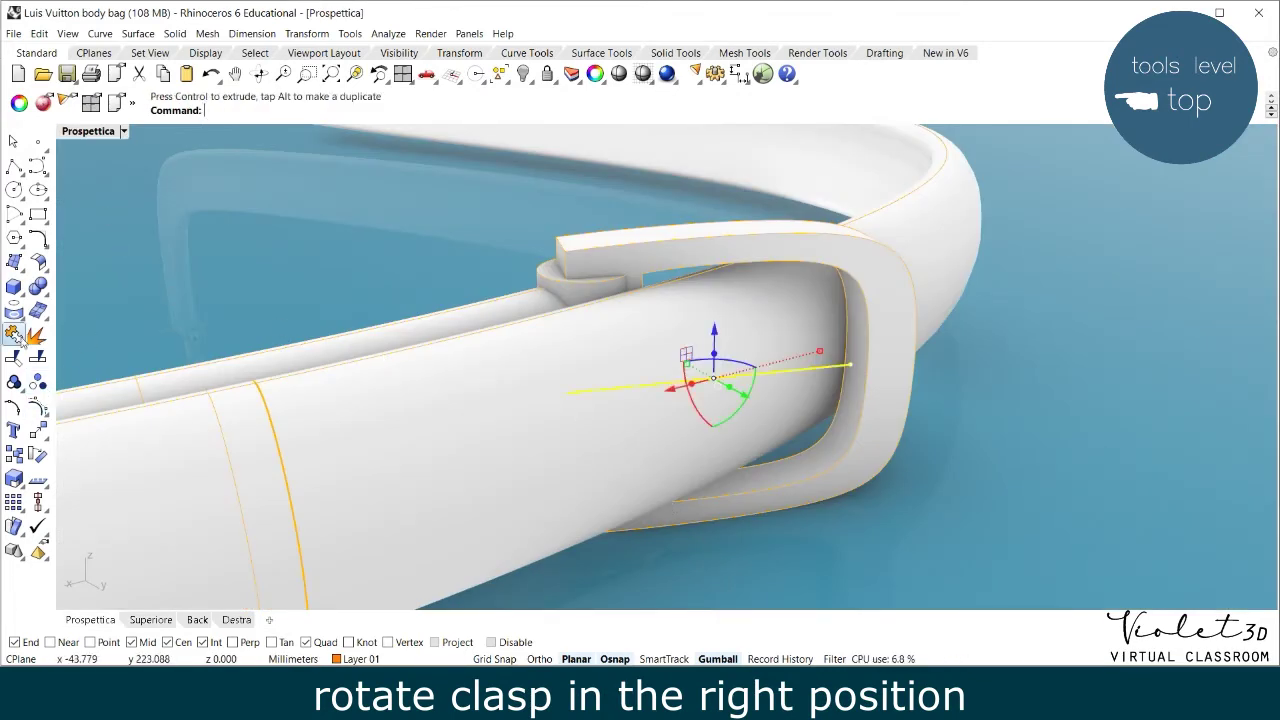
Create a solid round-capped pipe along the straight line as the clasp's prong and position it over the clasp frame
click(26, 296)
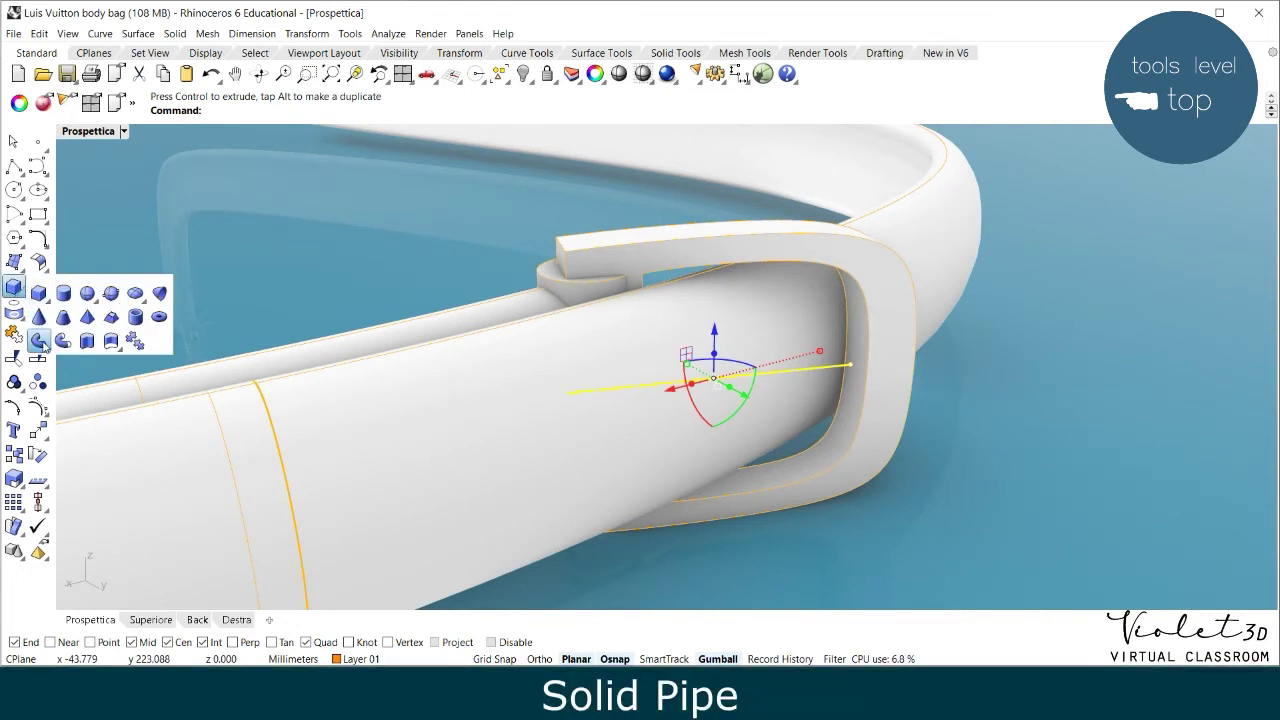
click(62, 342)
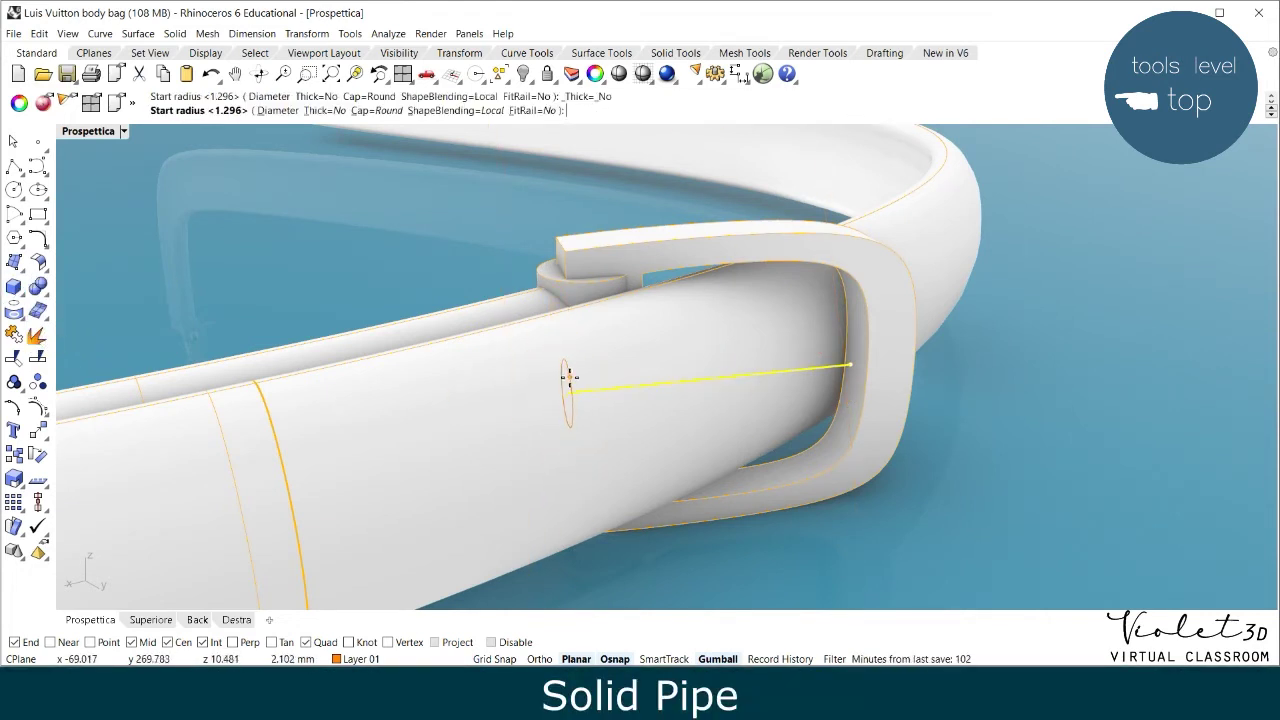
key(Return)
key(Return)
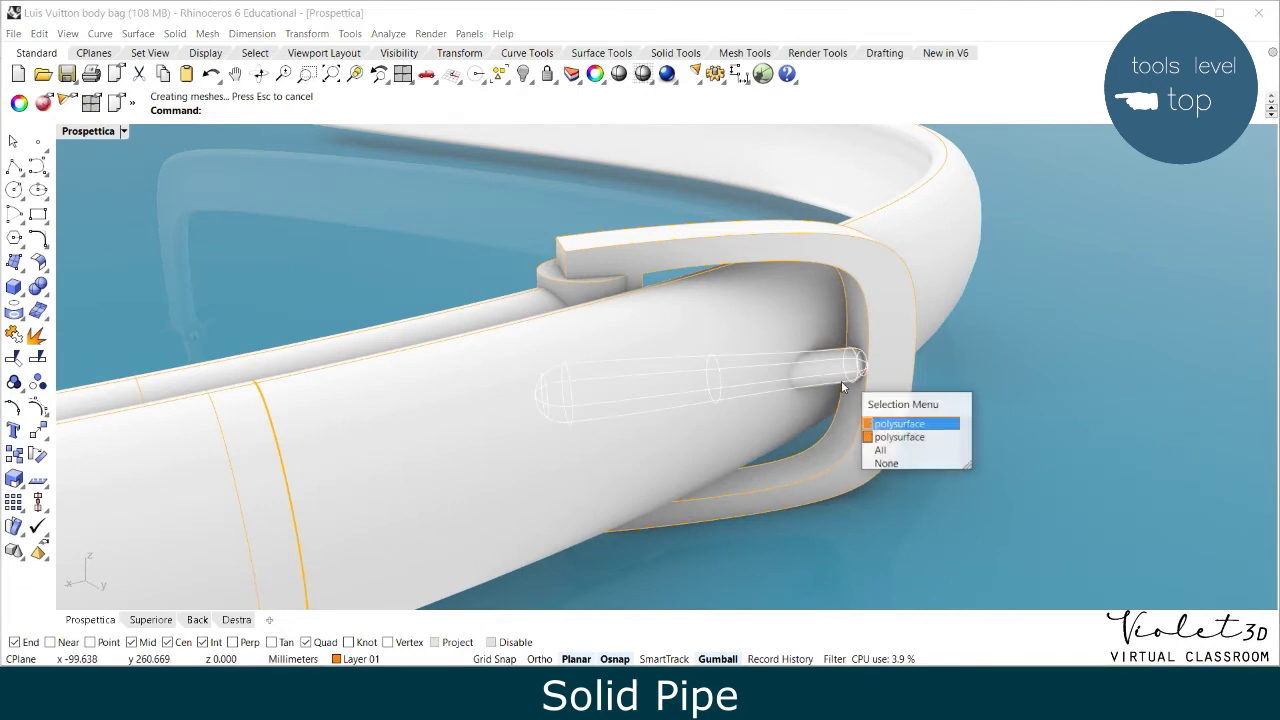
drag(733, 372, 884, 414)
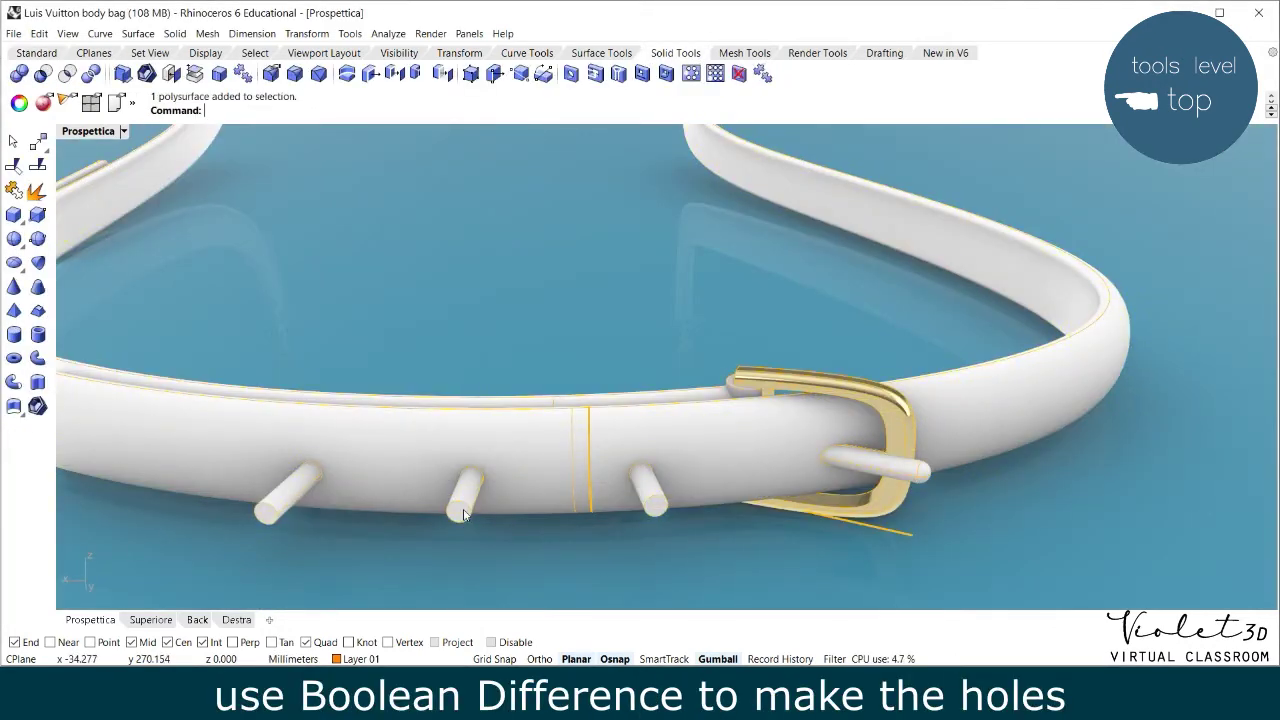
Cut the three peg cylinders out of the strap with Boolean operations to make the buckle holes
click(19, 74)
click(347, 472)
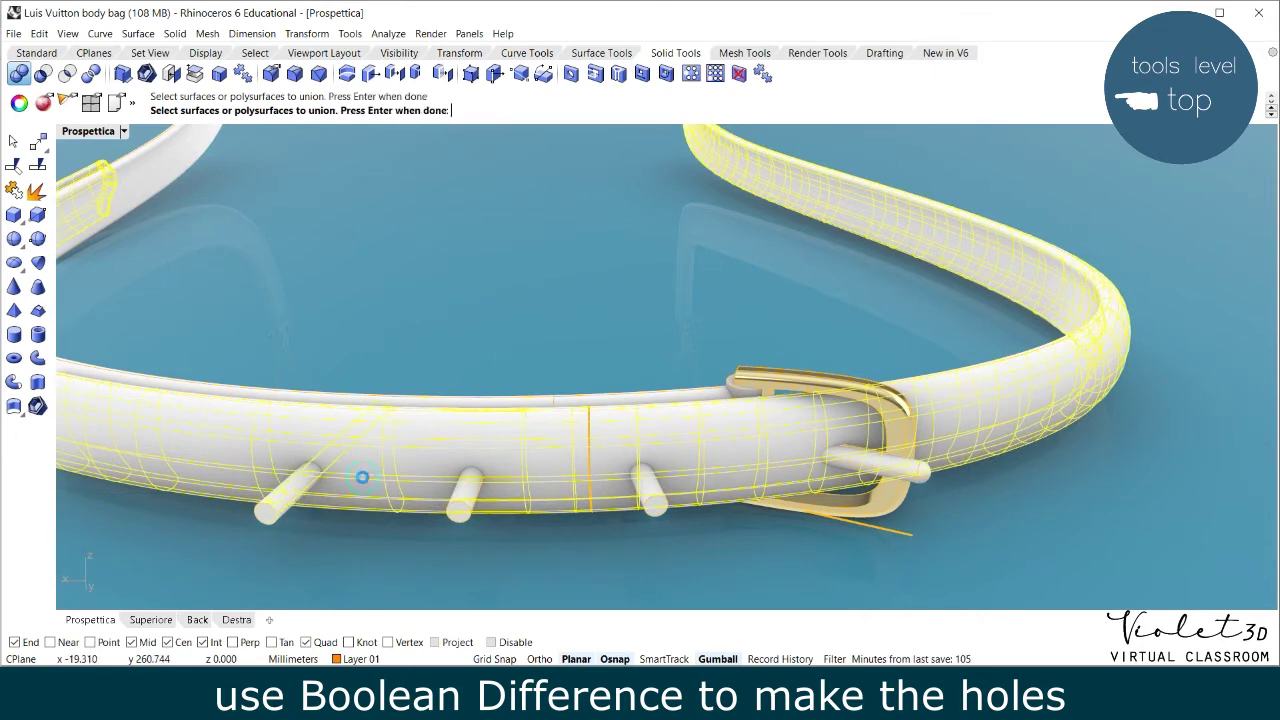
right_click(363, 479)
right_click(478, 458)
click(469, 496)
click(516, 497)
click(470, 497)
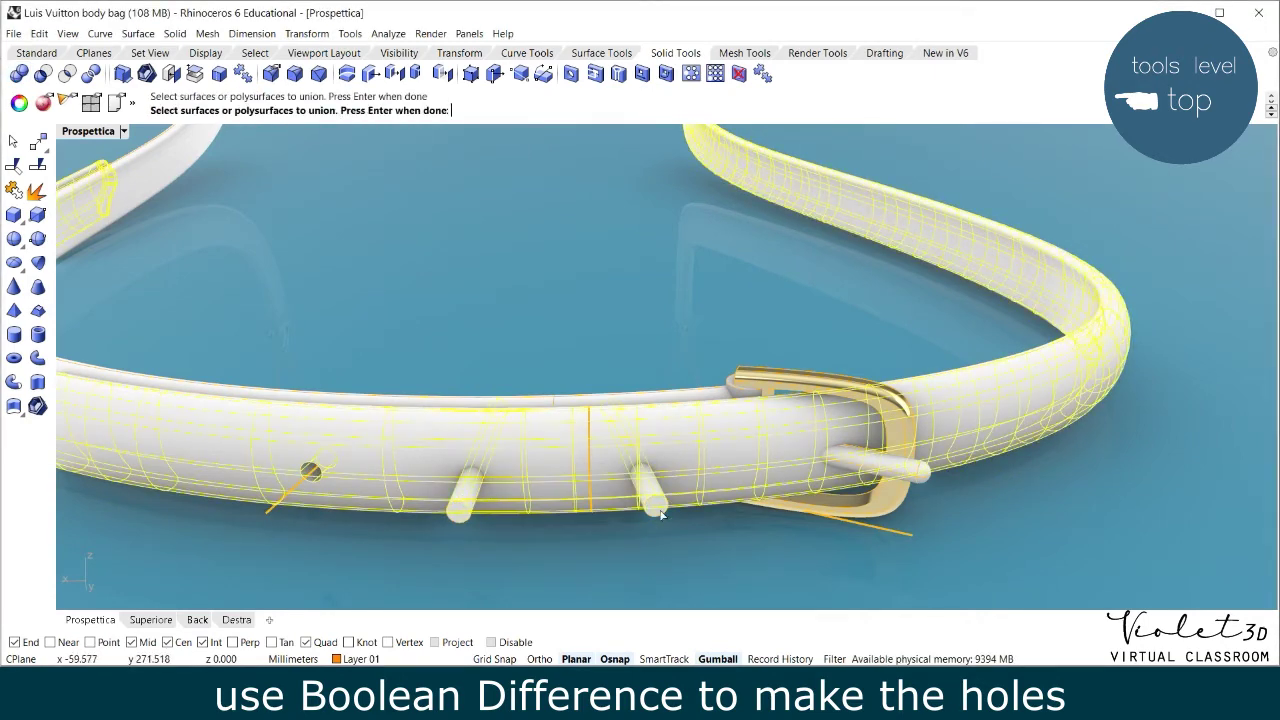
key(Return)
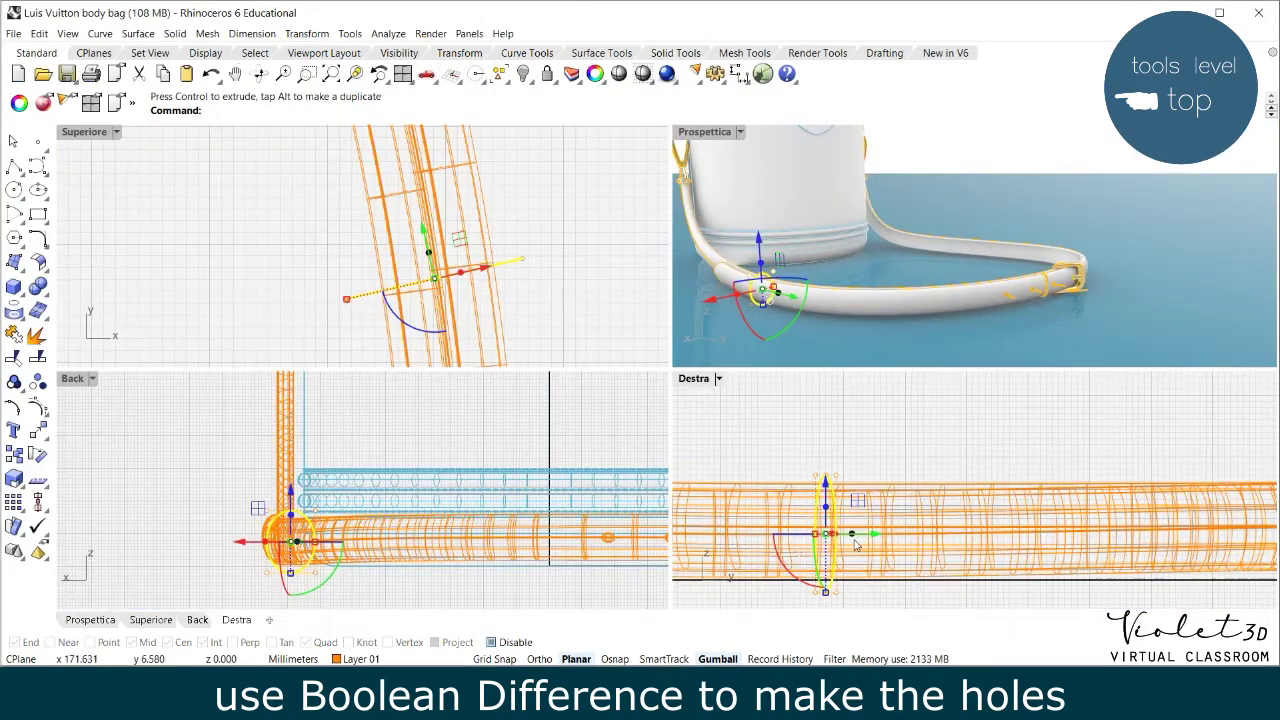
Extrude the ellipse around the strap into a band and offset its surface outward by 2 mm as a solid
drag(866, 537, 899, 551)
scroll(821, 344, up, 4)
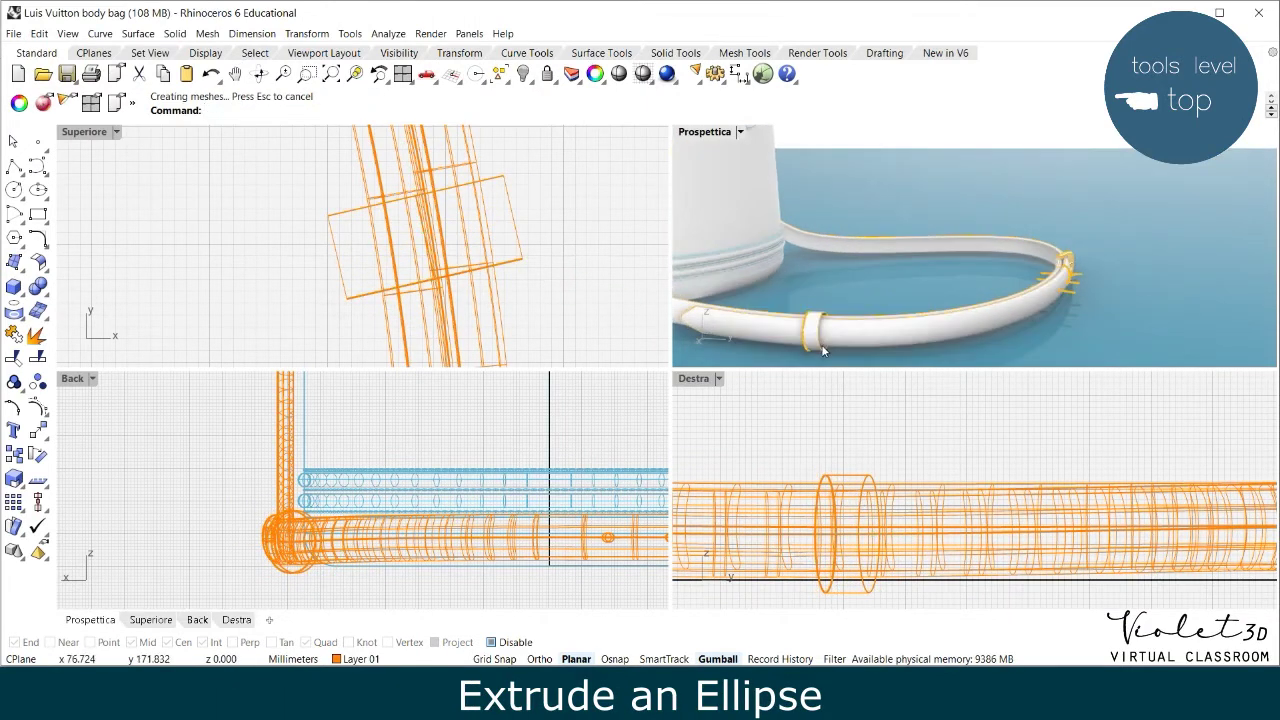
click(812, 343)
scroll(812, 343, up, 3)
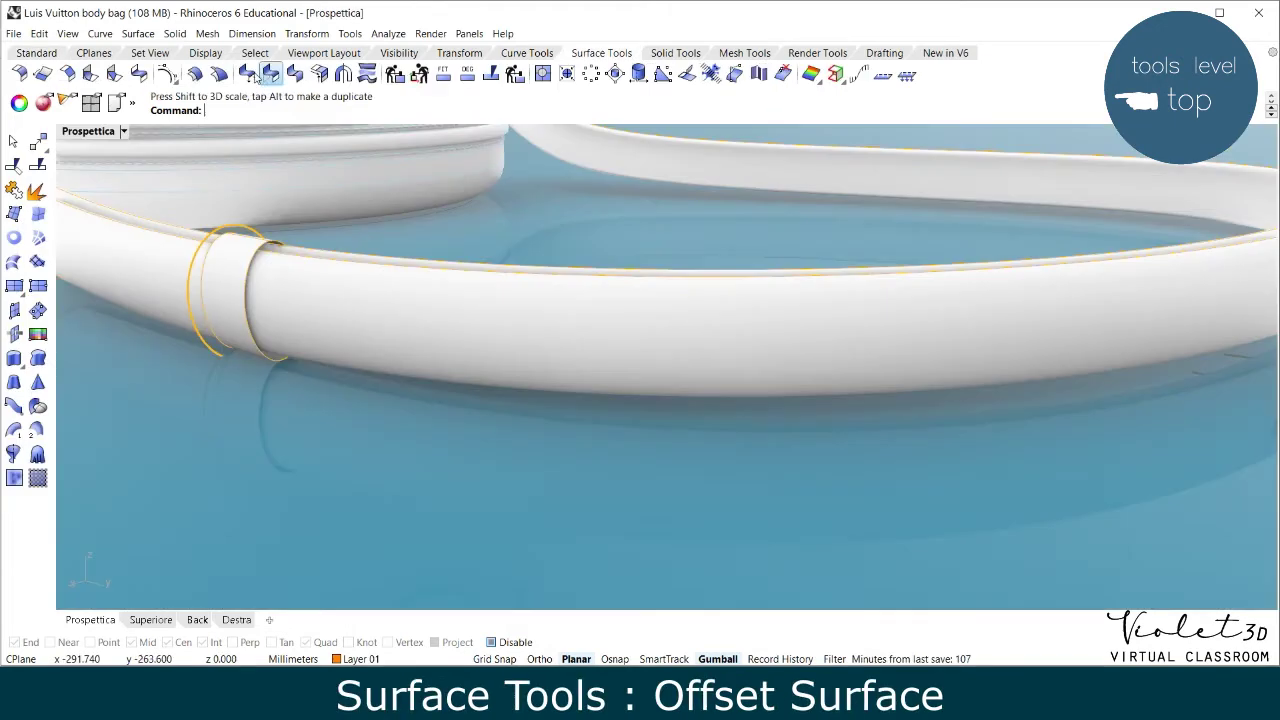
click(237, 281)
key(Return)
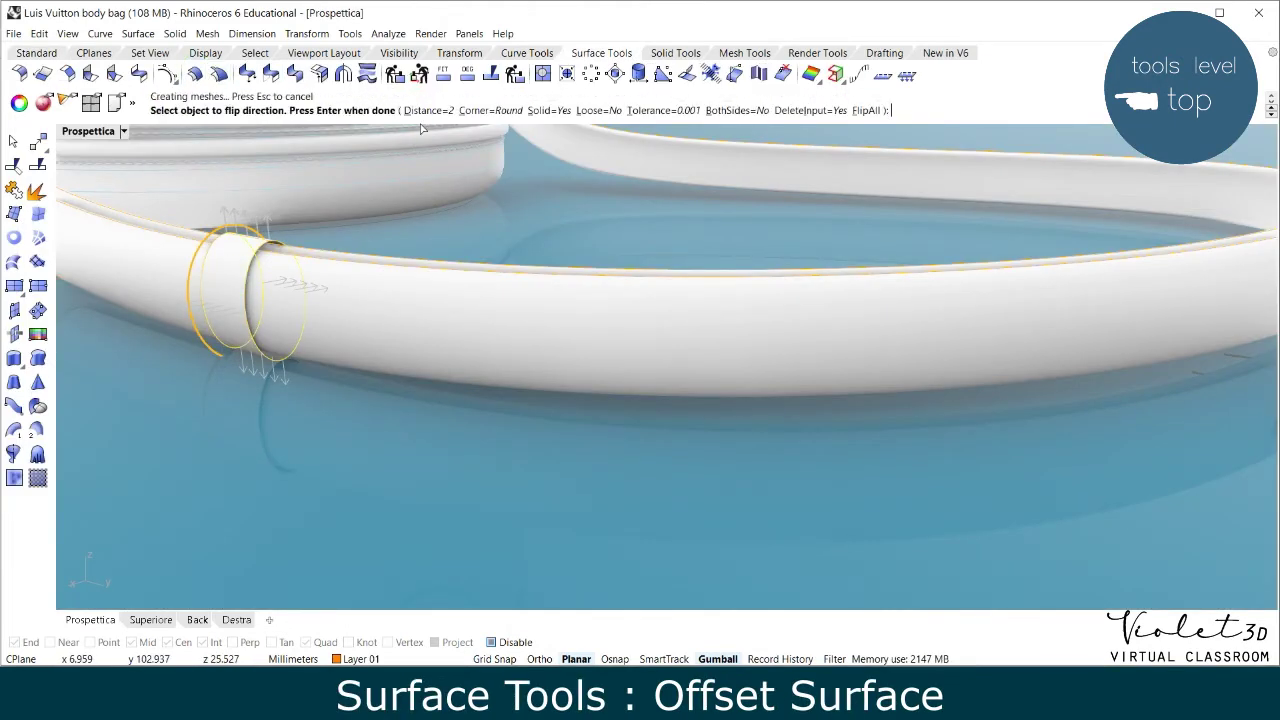
key(Return)
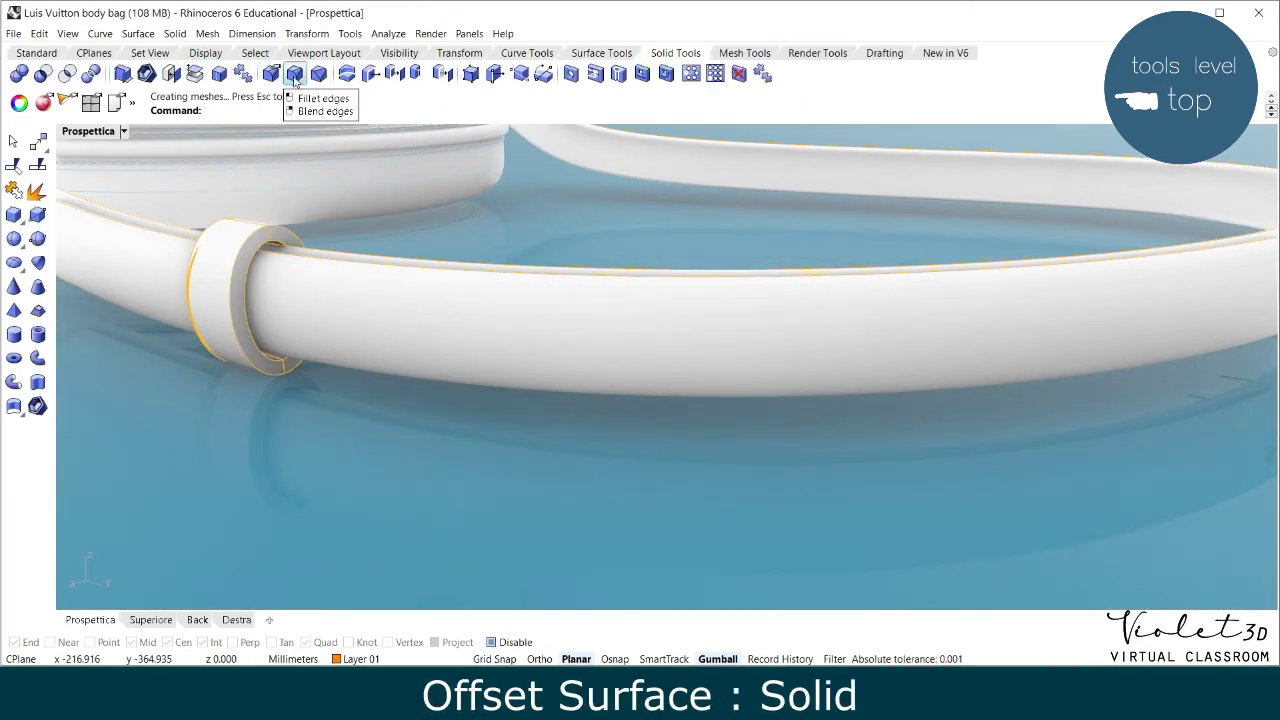
Fillet one rim edge of the strap's keeper loop with a 1 mm radius
click(294, 76)
click(537, 111)
click(304, 236)
key(Return)
key(Return)
key(Return)
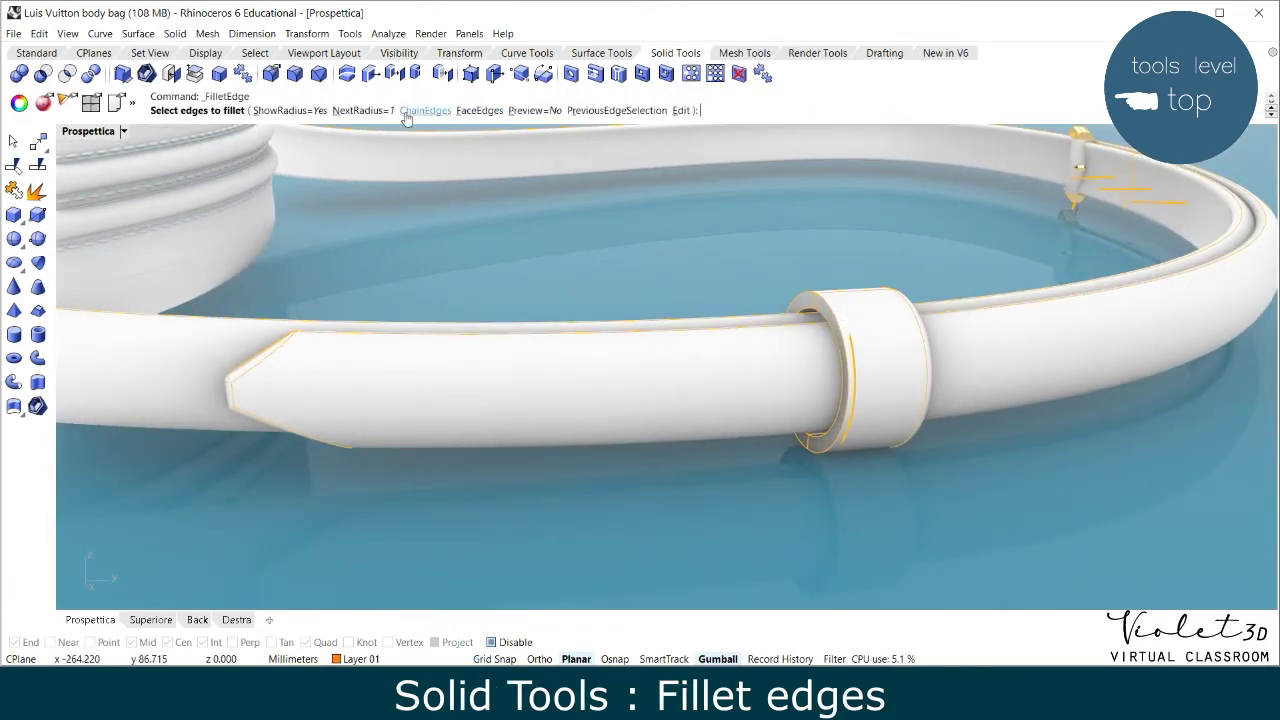
Fillet the keeper loop's opposite rim with a 1 mm radius using chained edge selection
click(410, 111)
click(845, 330)
key(Return)
key(Return)
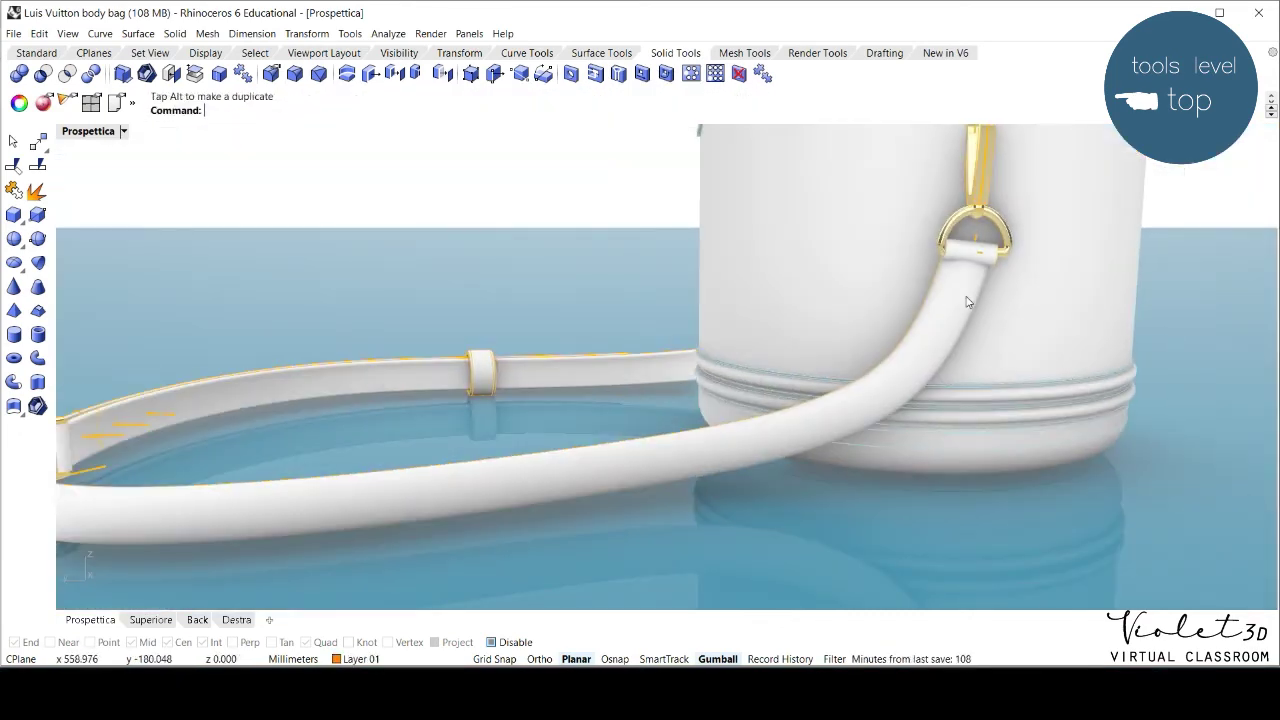
Switch the perspective view to Shaded display and make the Decor layer current
click(123, 131)
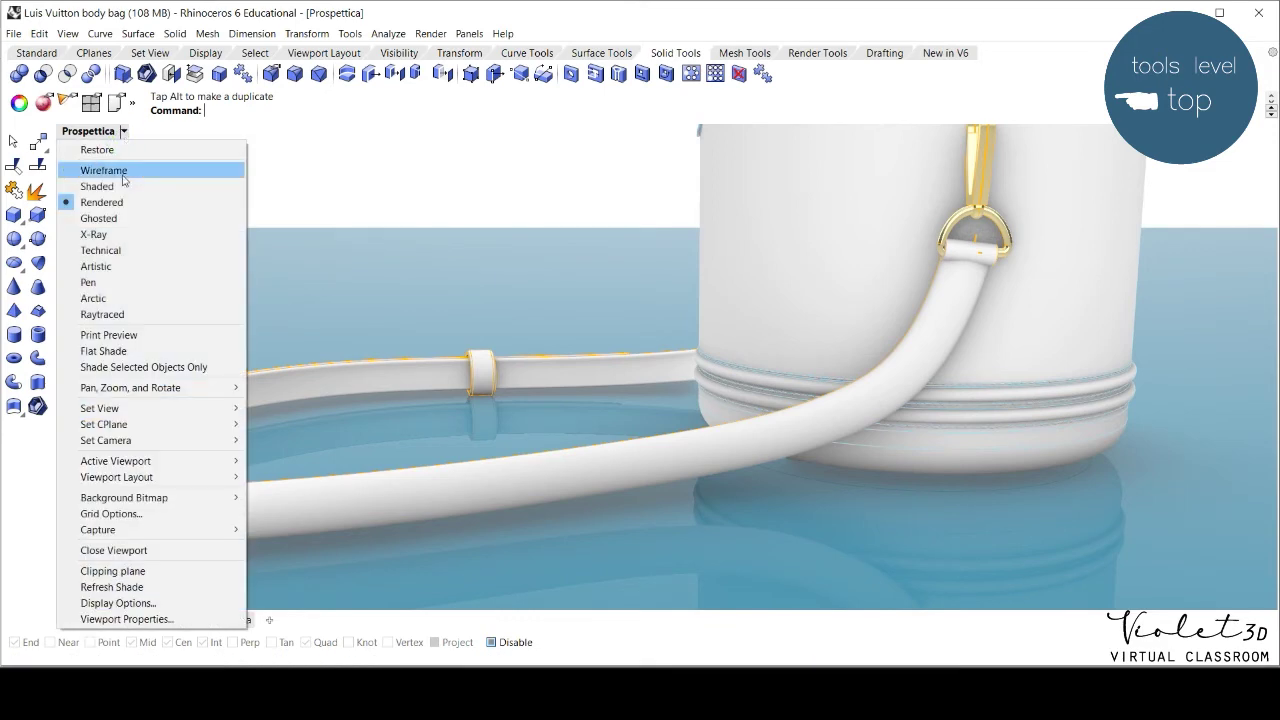
click(128, 170)
click(360, 659)
click(350, 628)
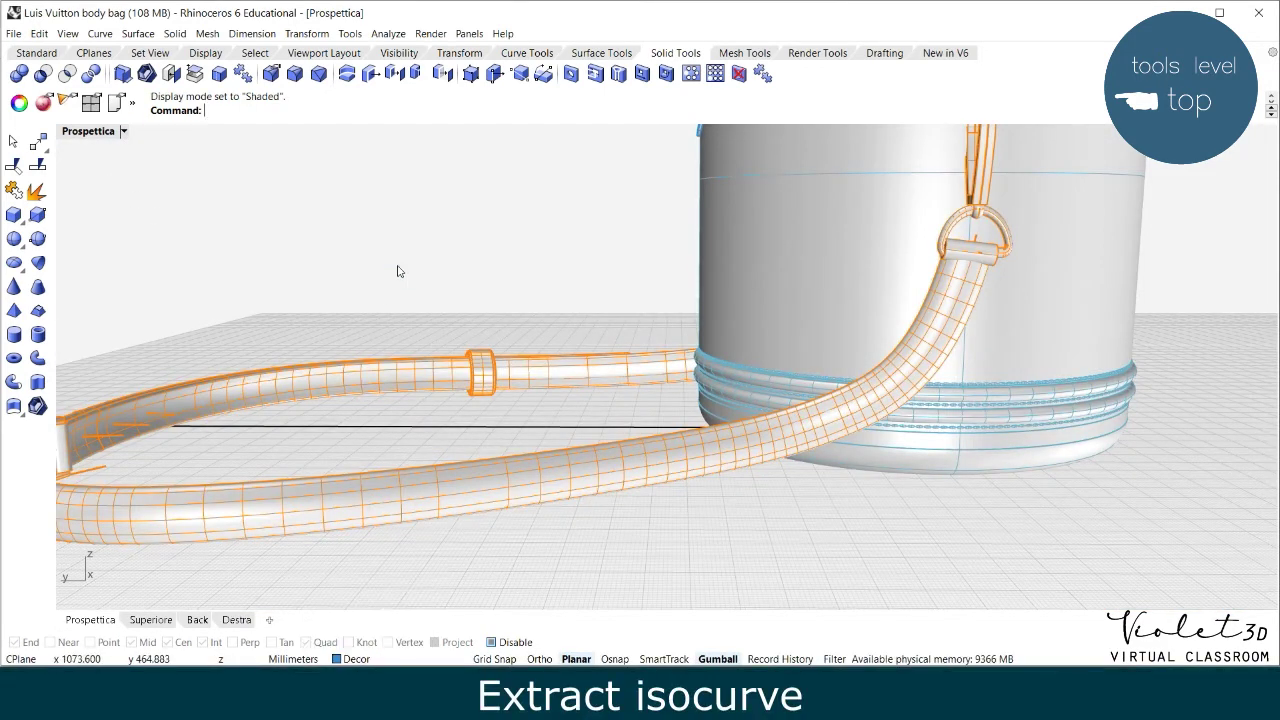
Extract lengthwise isocurves from the strap's outer surface near its upper and lower edges as stitch paths
click(36, 52)
click(20, 317)
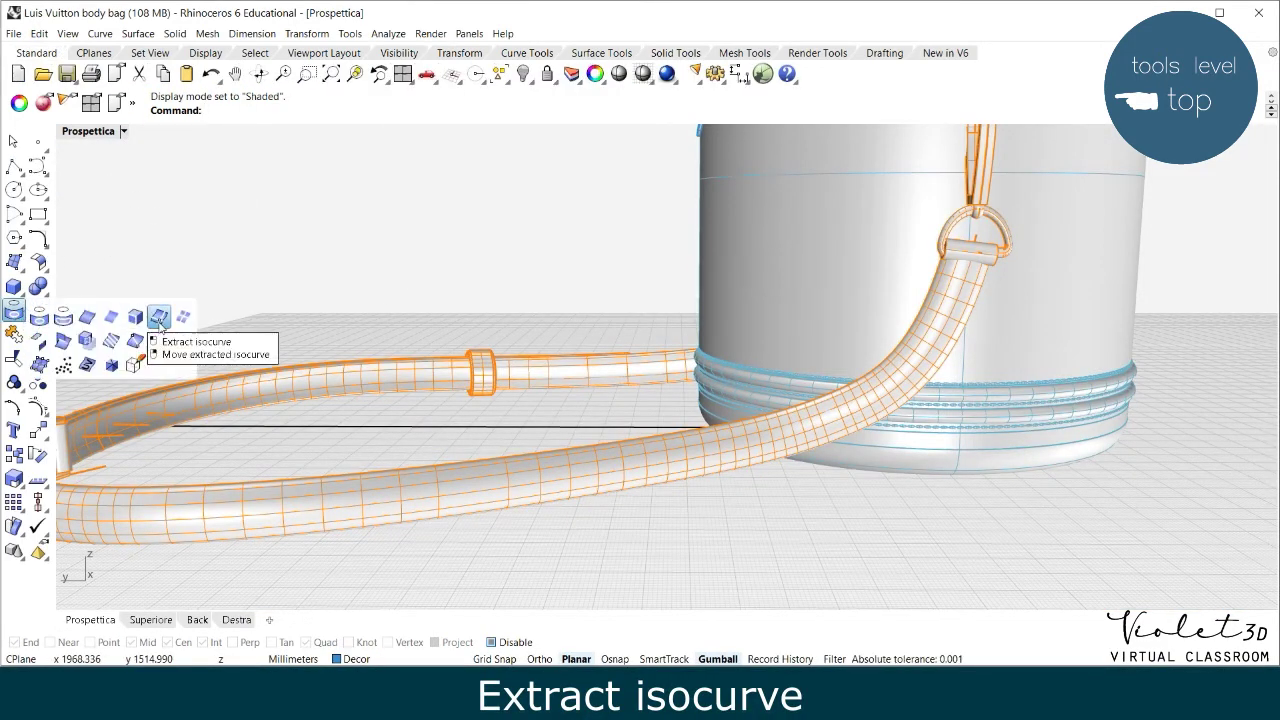
click(160, 317)
click(460, 522)
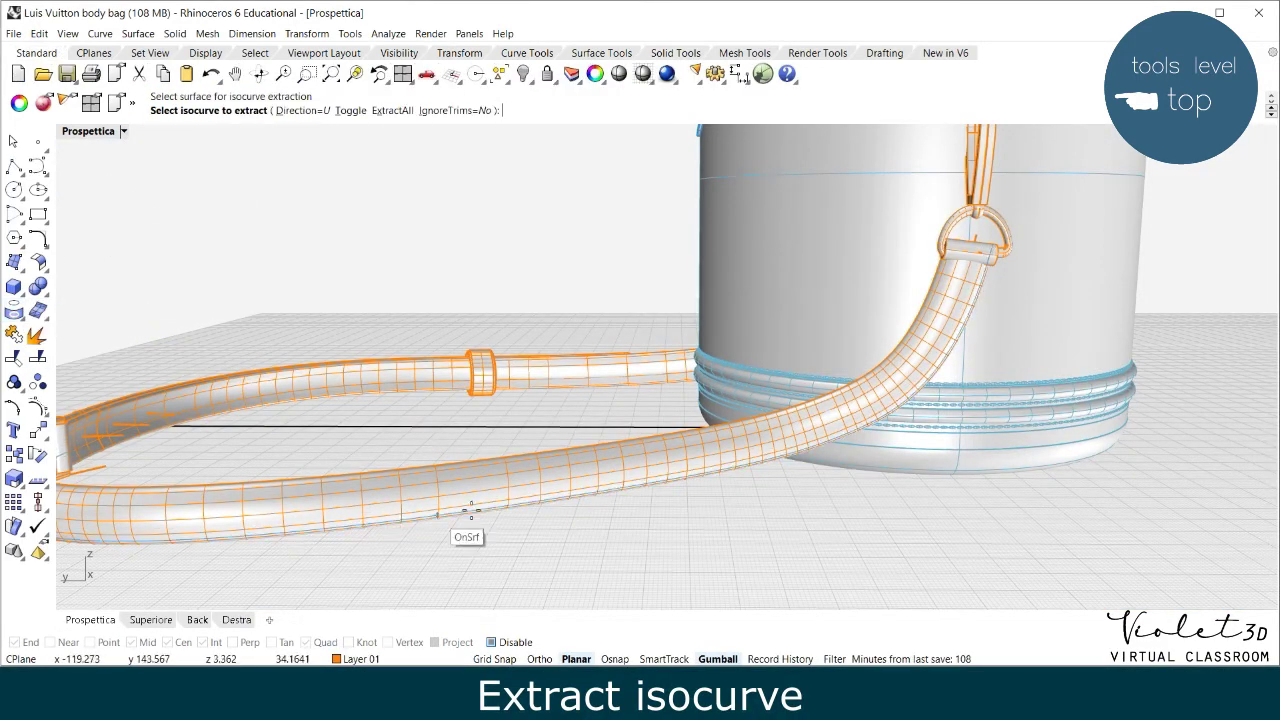
click(600, 487)
key(Return)
Turn on object snaps and model a small solid ellipsoid stitch on the strap's upper isocurve, centred near the buckle holes
right_drag(589, 454, 847, 557)
scroll(847, 557, up, 4)
right_click(847, 557)
click(820, 513)
click(615, 659)
click(846, 480)
click(844, 538)
right_click(817, 583)
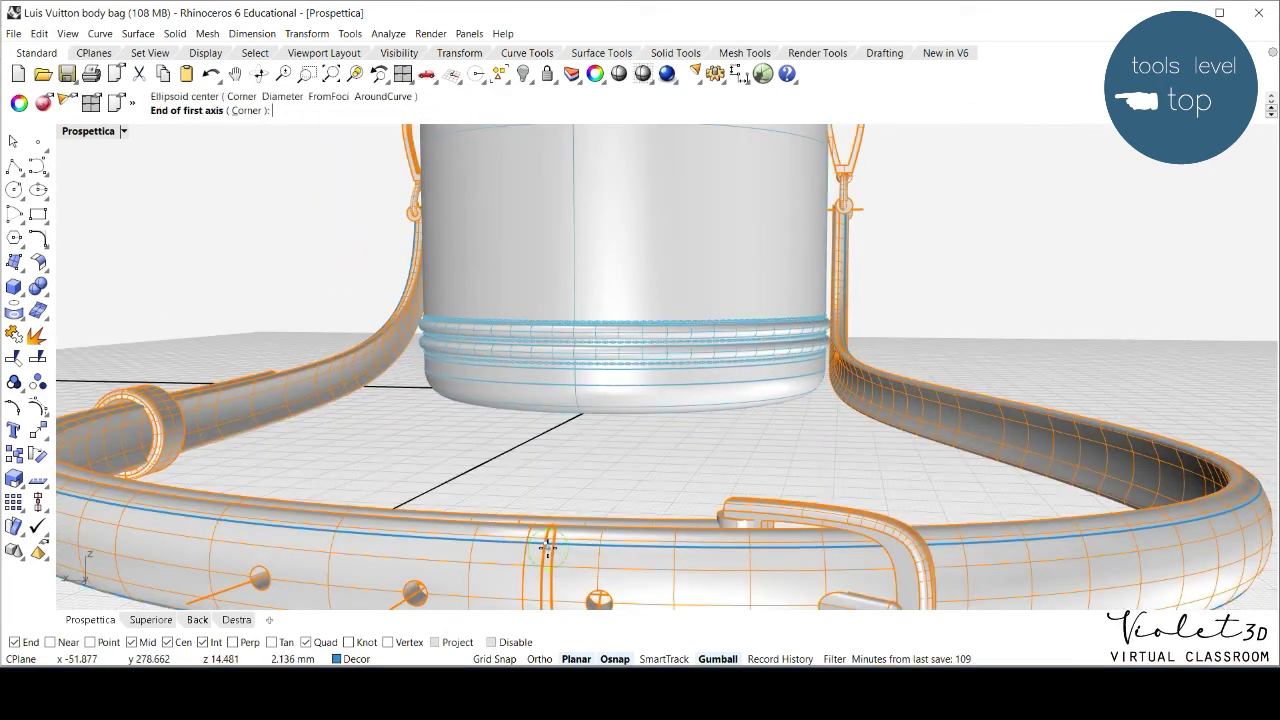
scroll(620, 491, up, 5)
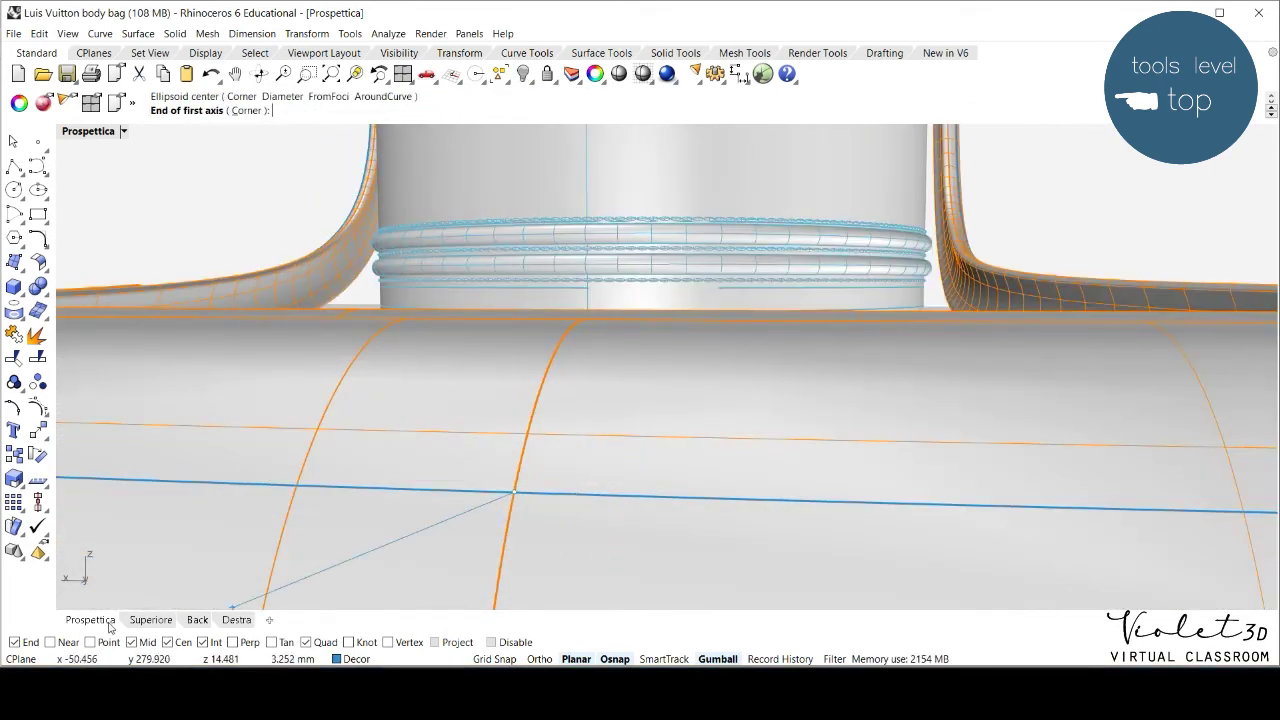
click(653, 495)
click(545, 481)
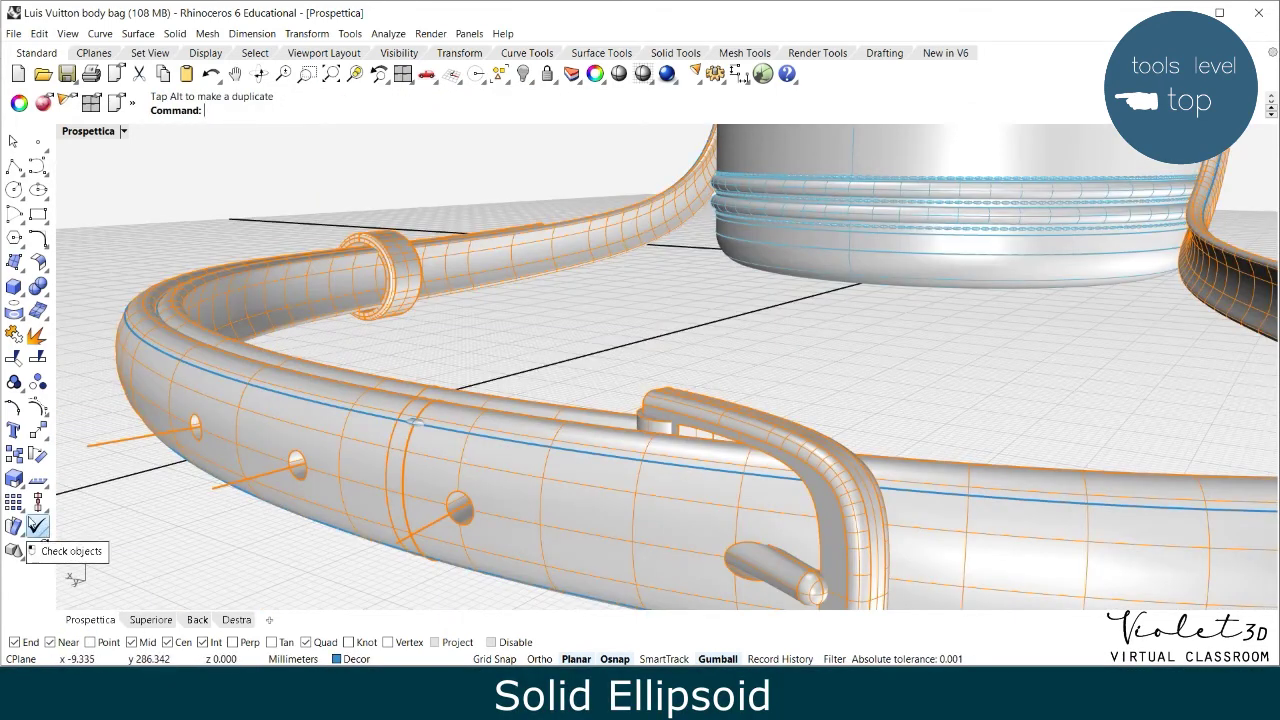
Array the ellipsoid stitch along the upper isocurve from the seam past the buckle
click(17, 507)
click(88, 508)
click(419, 424)
click(460, 479)
click(457, 436)
click(187, 423)
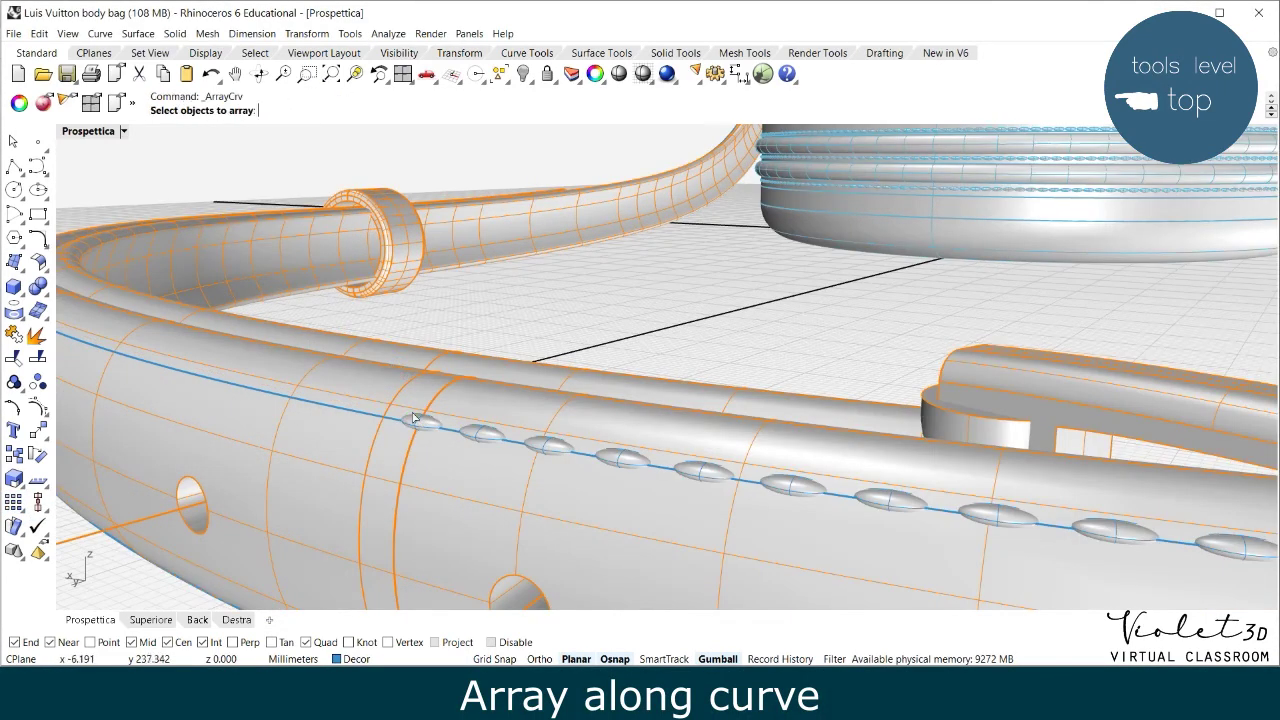
Array the same ellipsoid stitch along the remaining part of the upper isocurve, above the strap's holes
click(423, 423)
key(Return)
click(428, 412)
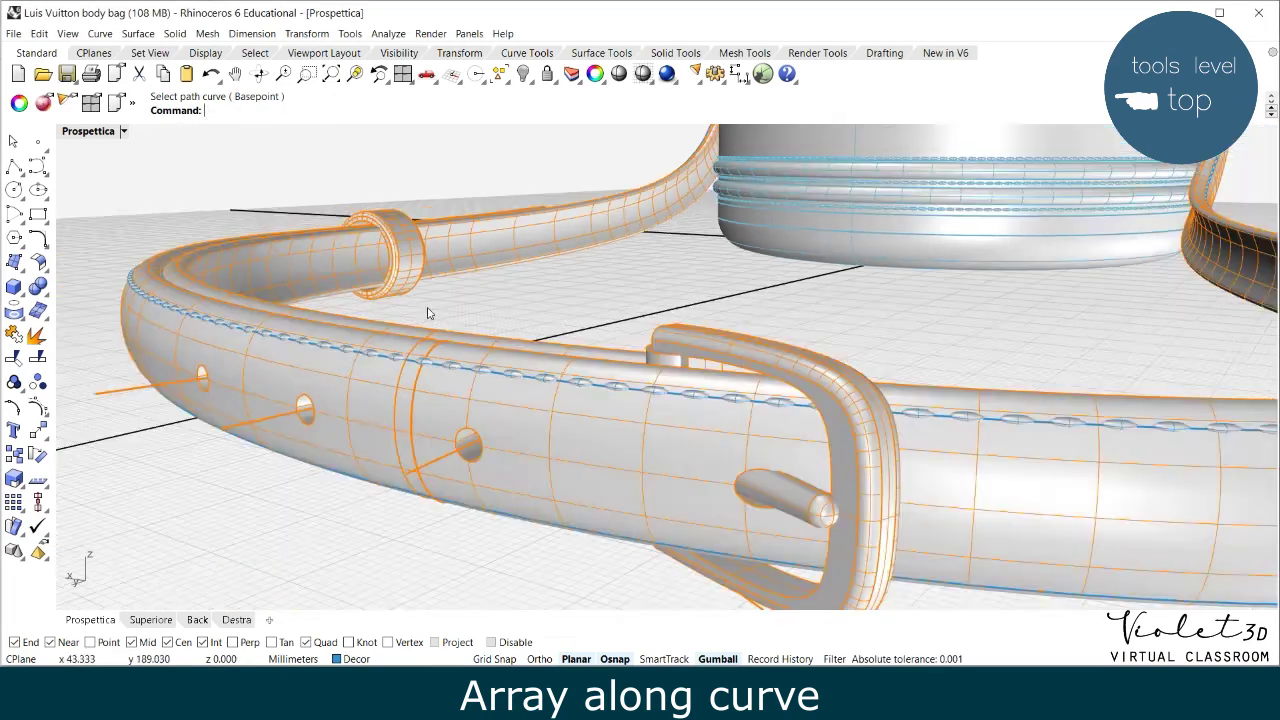